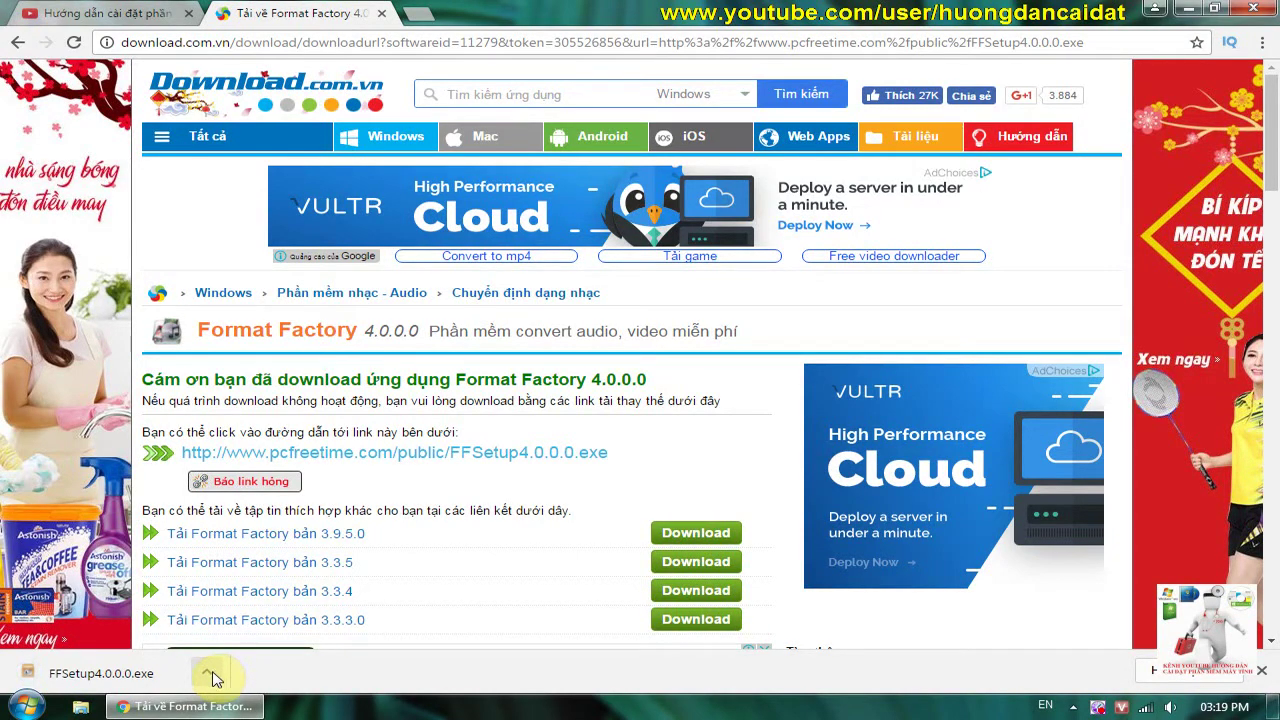
Show the downloaded FFSetup4.0.0.0.exe in its folder and run it, accepting the security warning
{"action": "left_click", "coordinate": [212, 674]}
{"action": "left_click", "coordinate": [285, 612]}
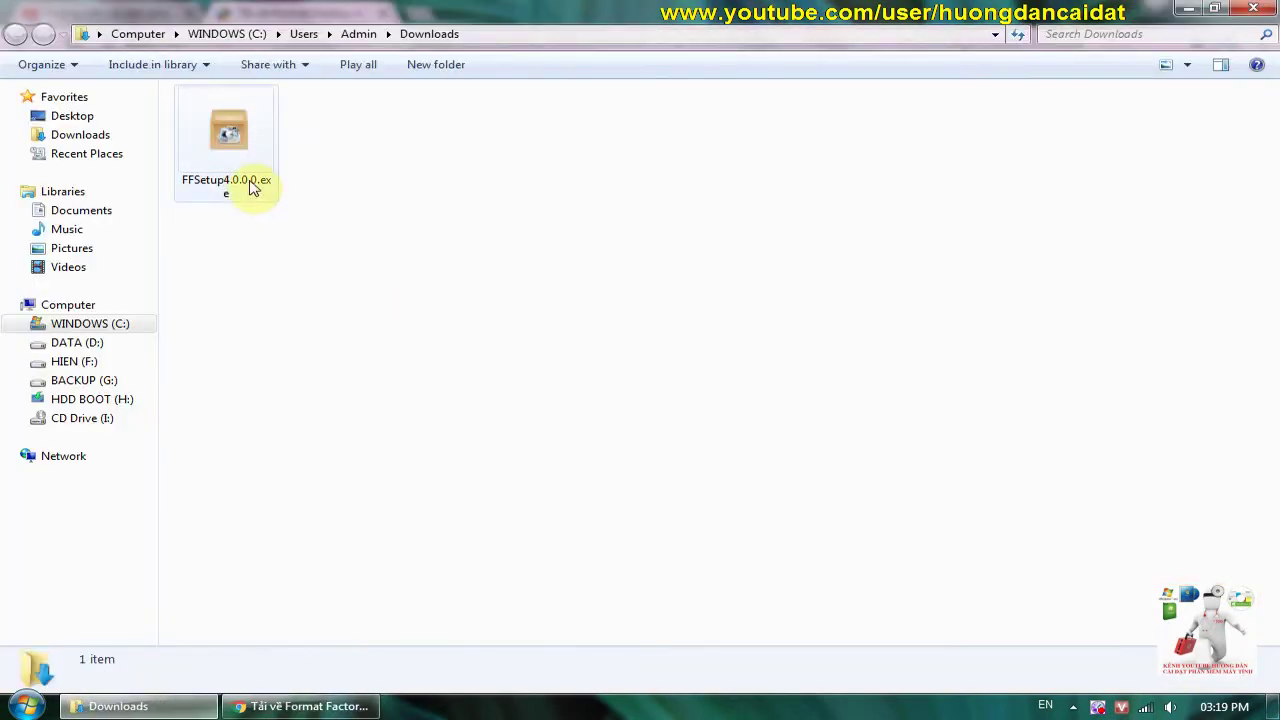
{"action": "left_click", "coordinate": [255, 188]}
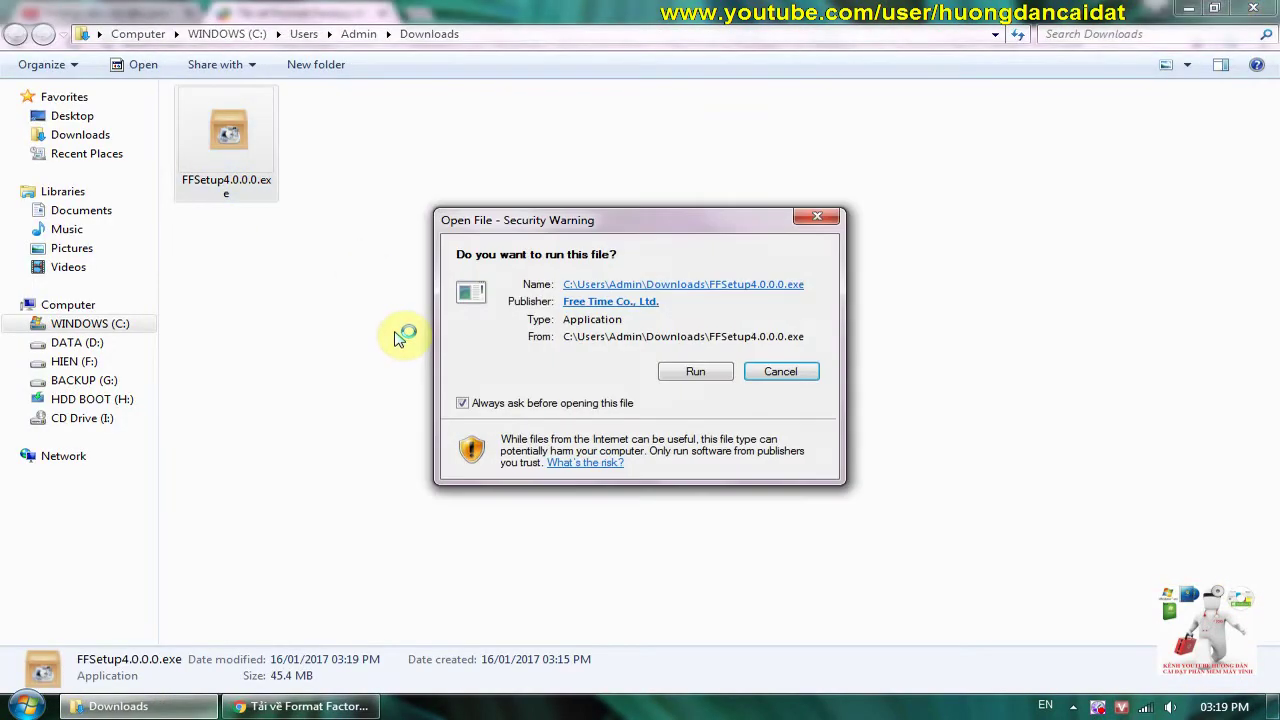
{"action": "left_click", "coordinate": [695, 371]}
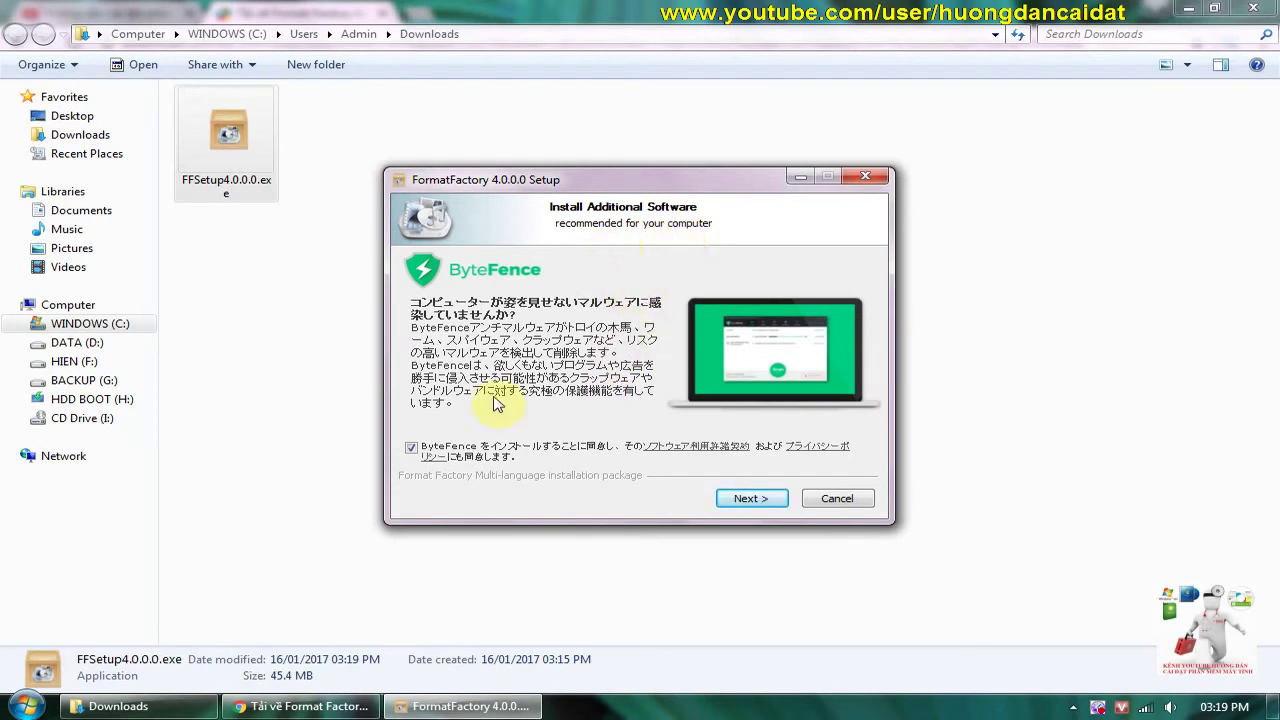
Decline the ByteFence offer and install FormatFactory into C:\Program Files\FormatFactory
{"action": "left_click", "coordinate": [412, 448]}
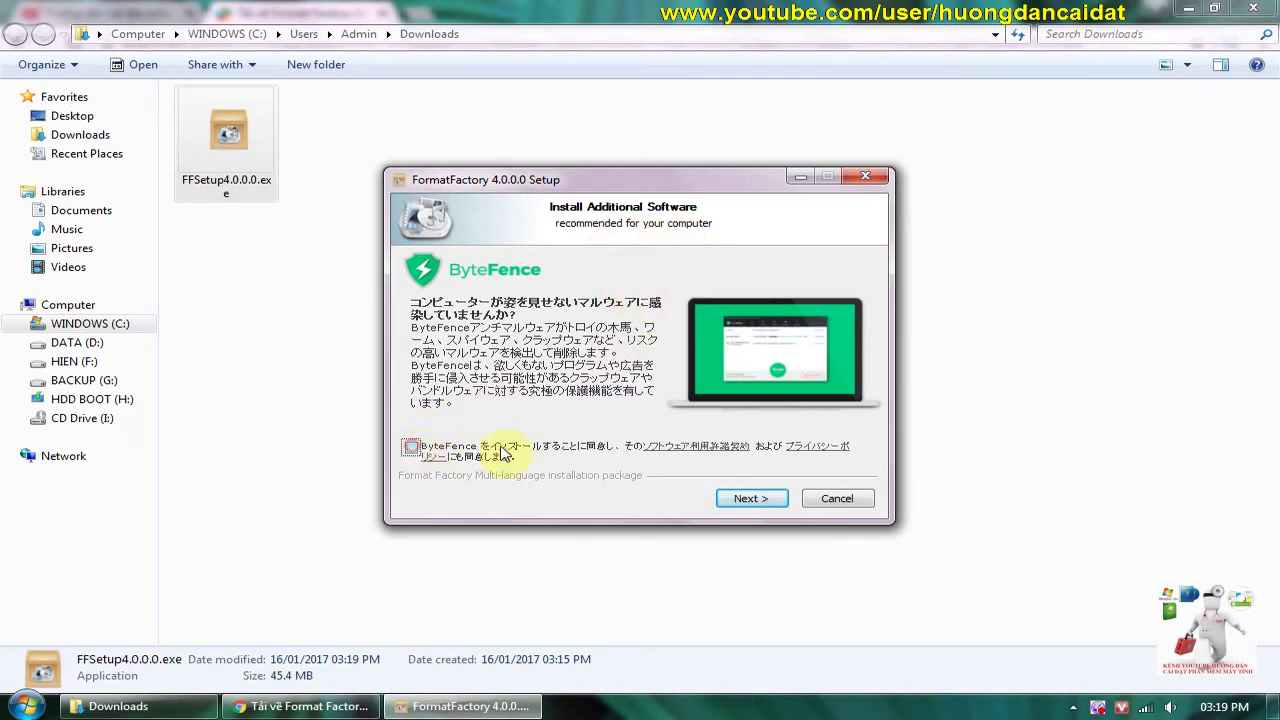
{"action": "left_click", "coordinate": [751, 499]}
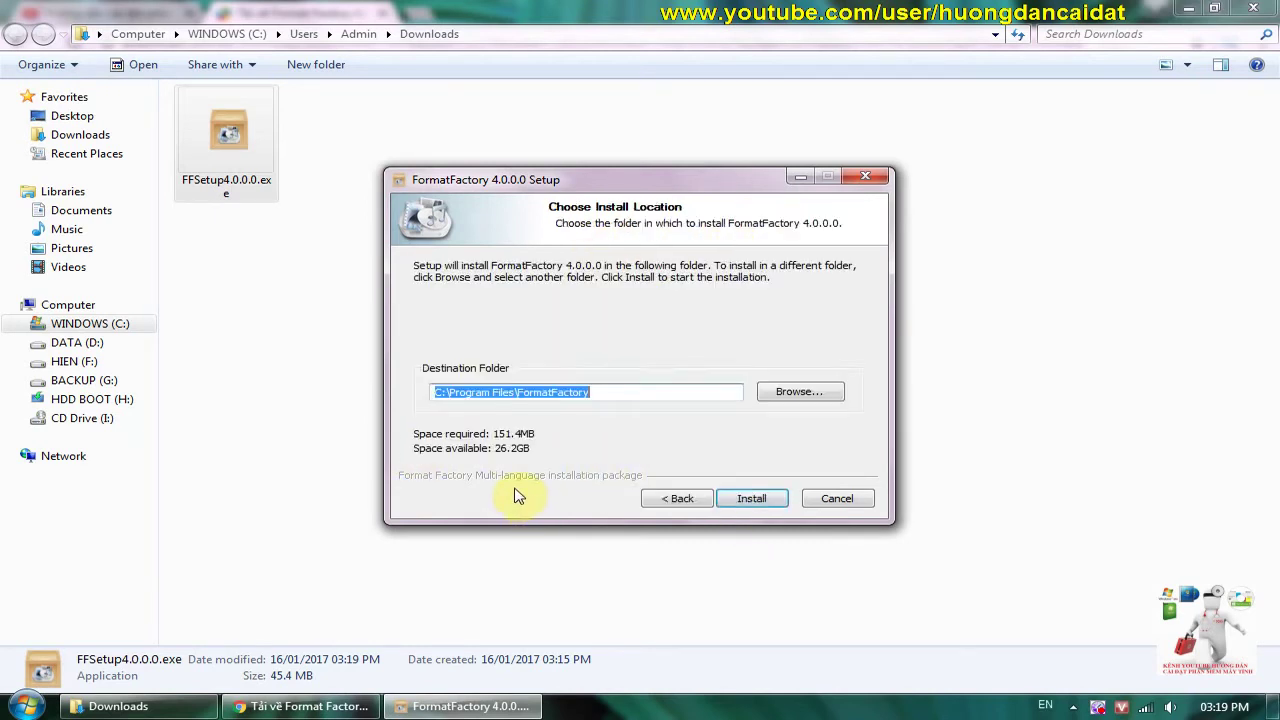
{"action": "left_click", "coordinate": [751, 502]}
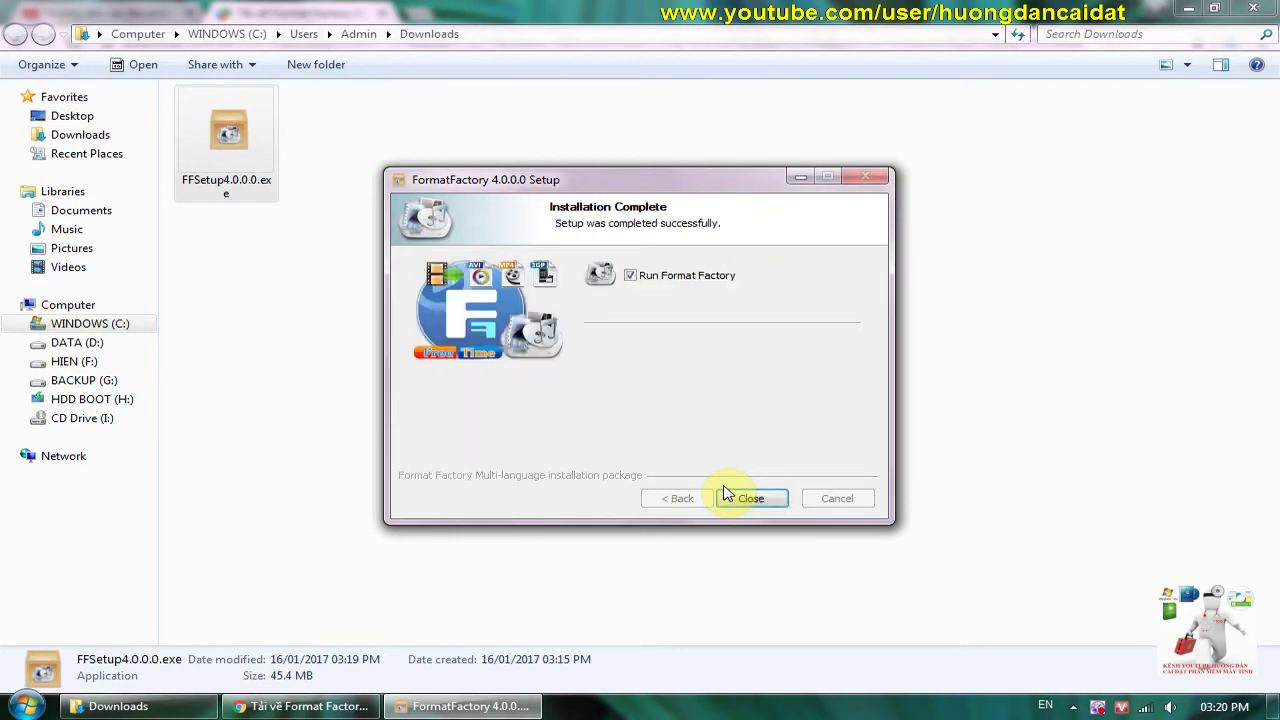
Finish the setup with Run Format Factory enabled, dismiss the promotional web page, and accept the system menu and Picosmos Picture Tools options
{"action": "left_click", "coordinate": [745, 497]}
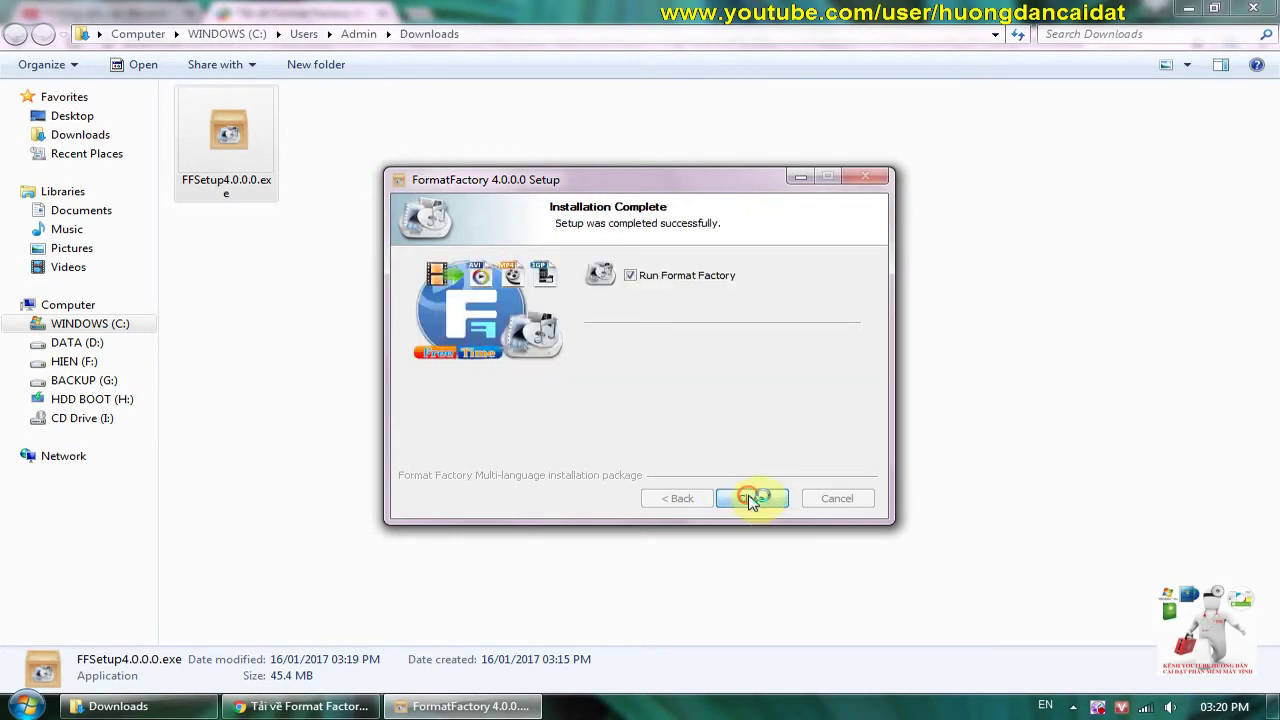
{"action": "left_click", "coordinate": [697, 418]}
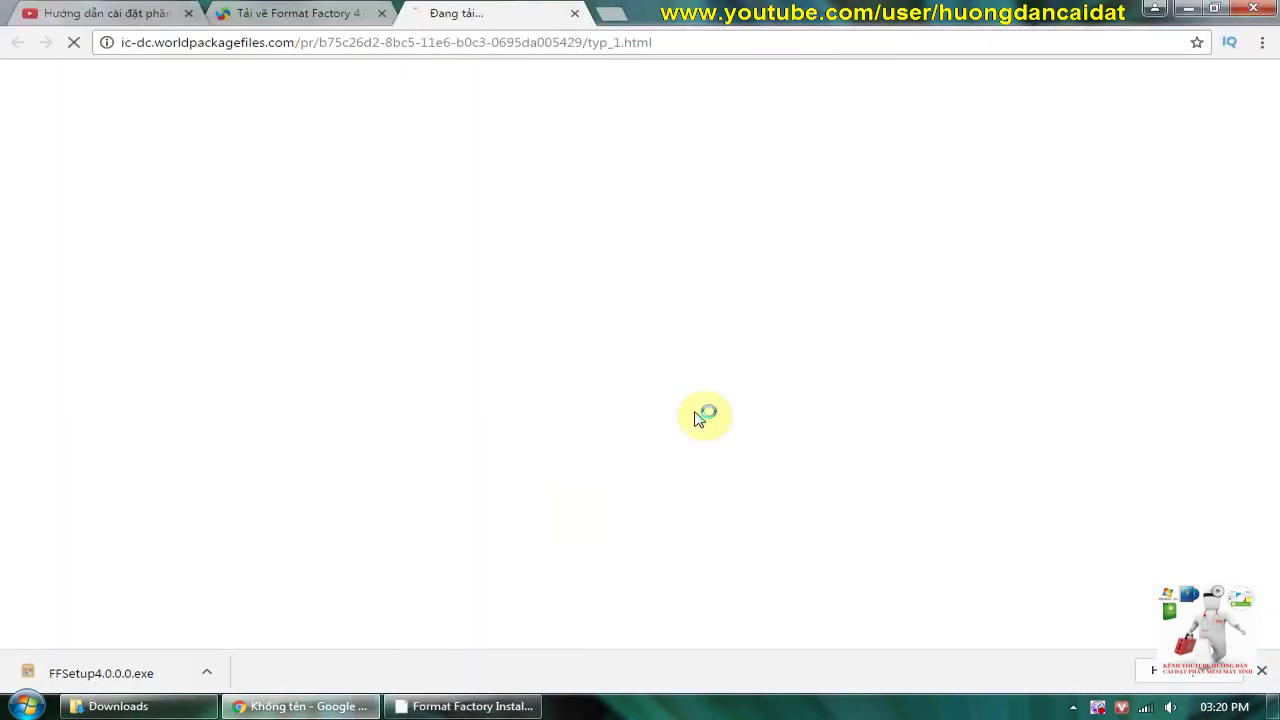
{"action": "left_click", "coordinate": [575, 17]}
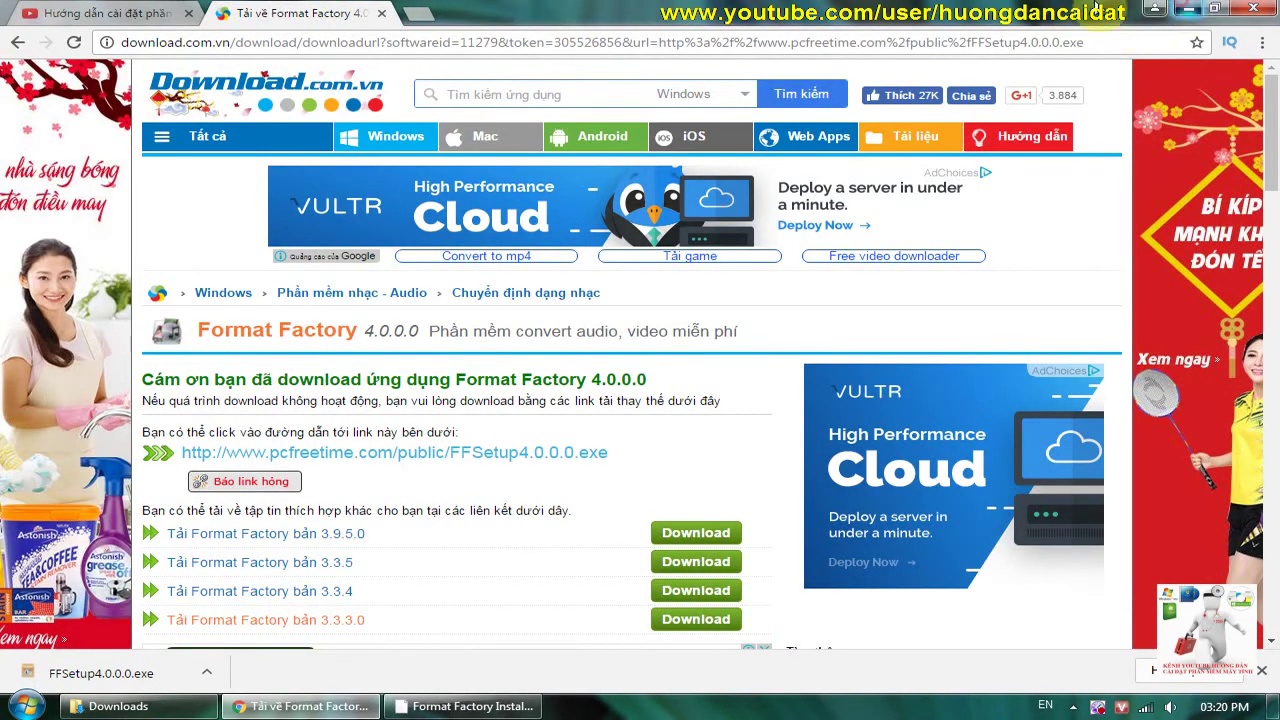
{"action": "left_click", "coordinate": [1187, 8]}
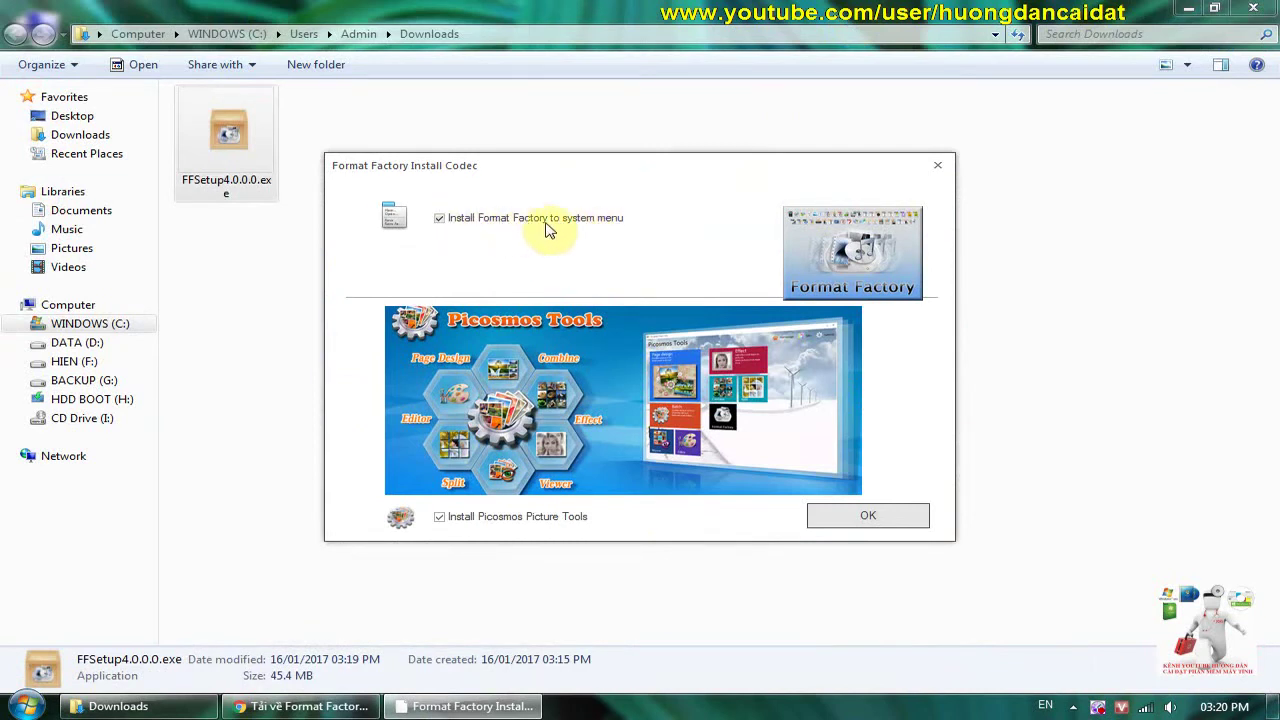
{"action": "left_click", "coordinate": [870, 524]}
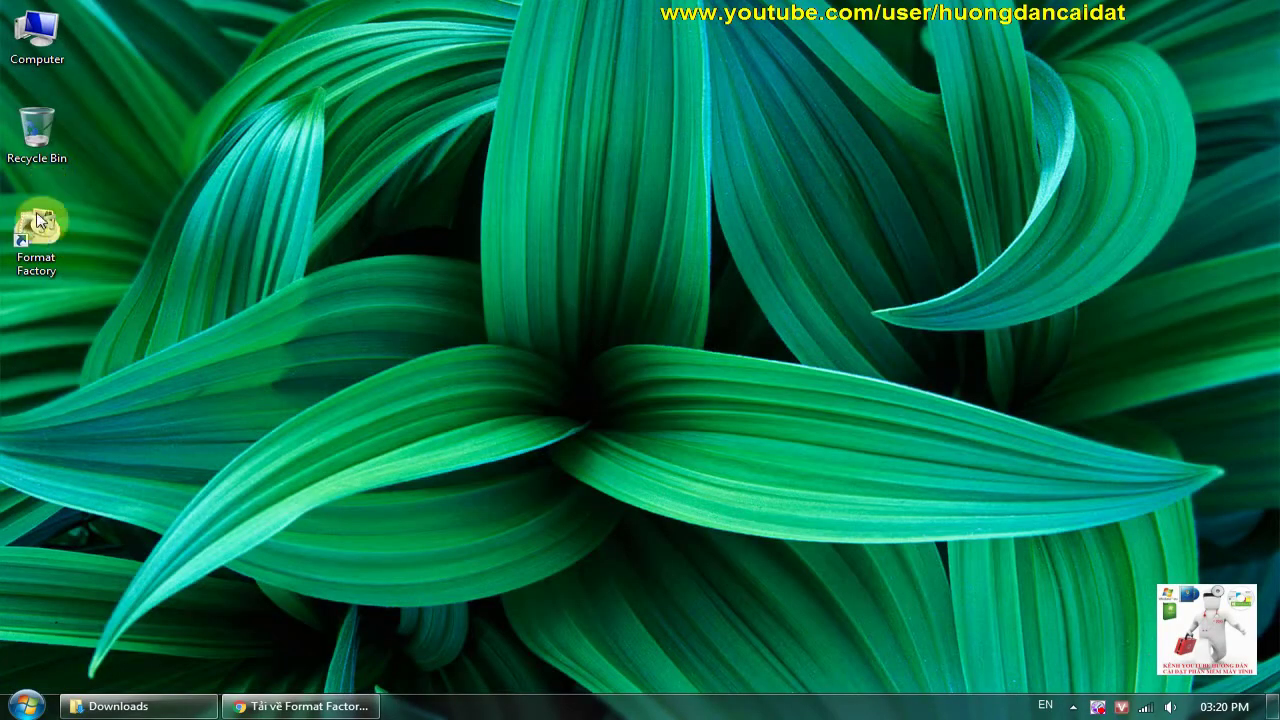
{"action": "left_click", "coordinate": [45, 236]}
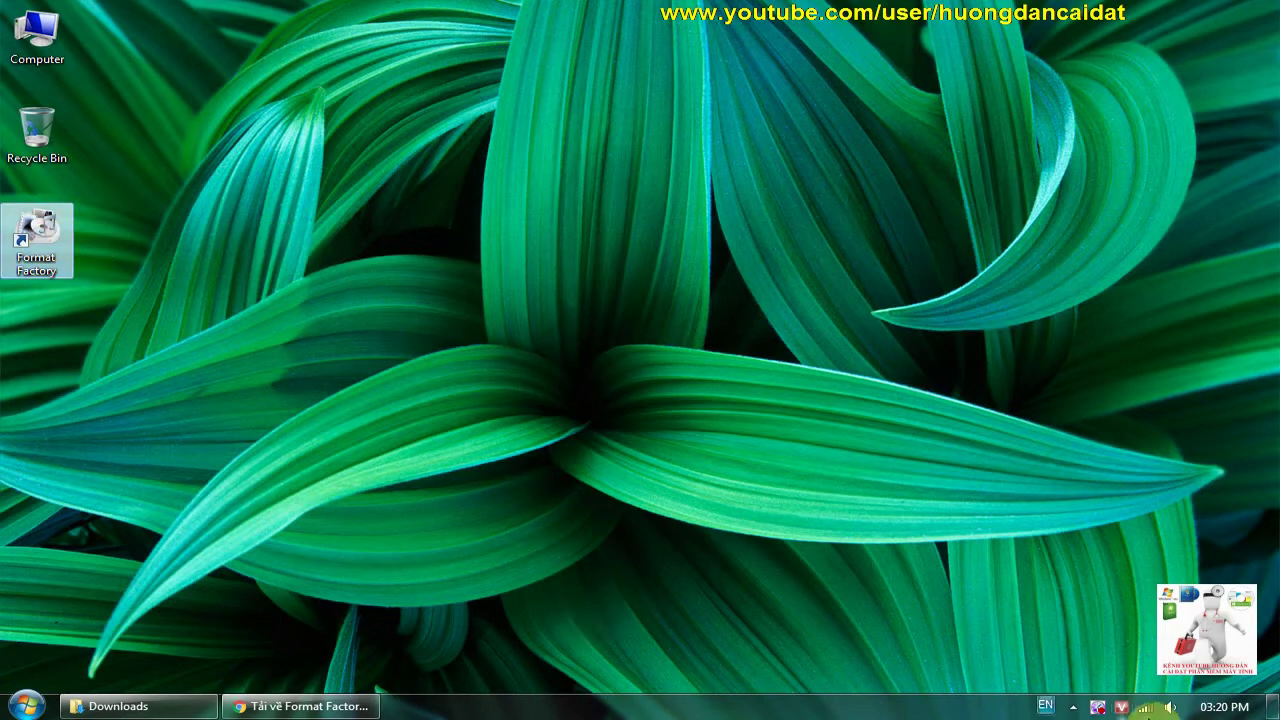
{"action": "left_click", "coordinate": [1073, 706]}
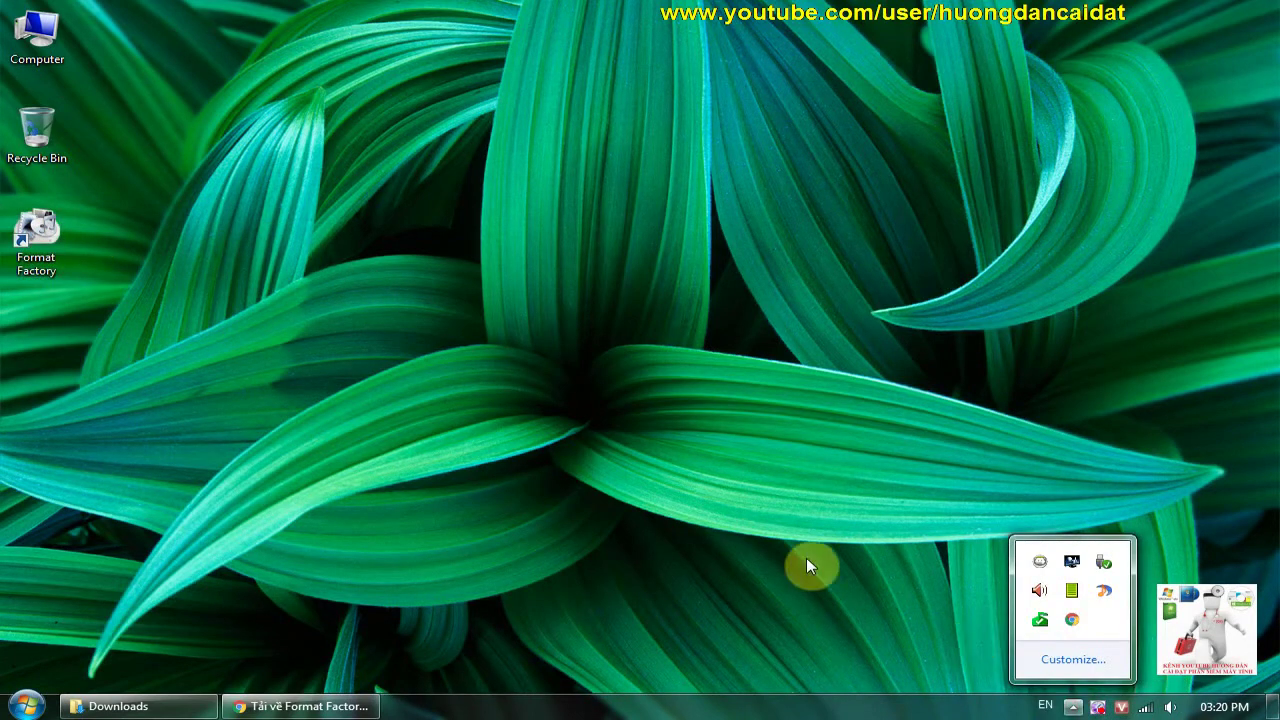
{"action": "left_click", "coordinate": [758, 541]}
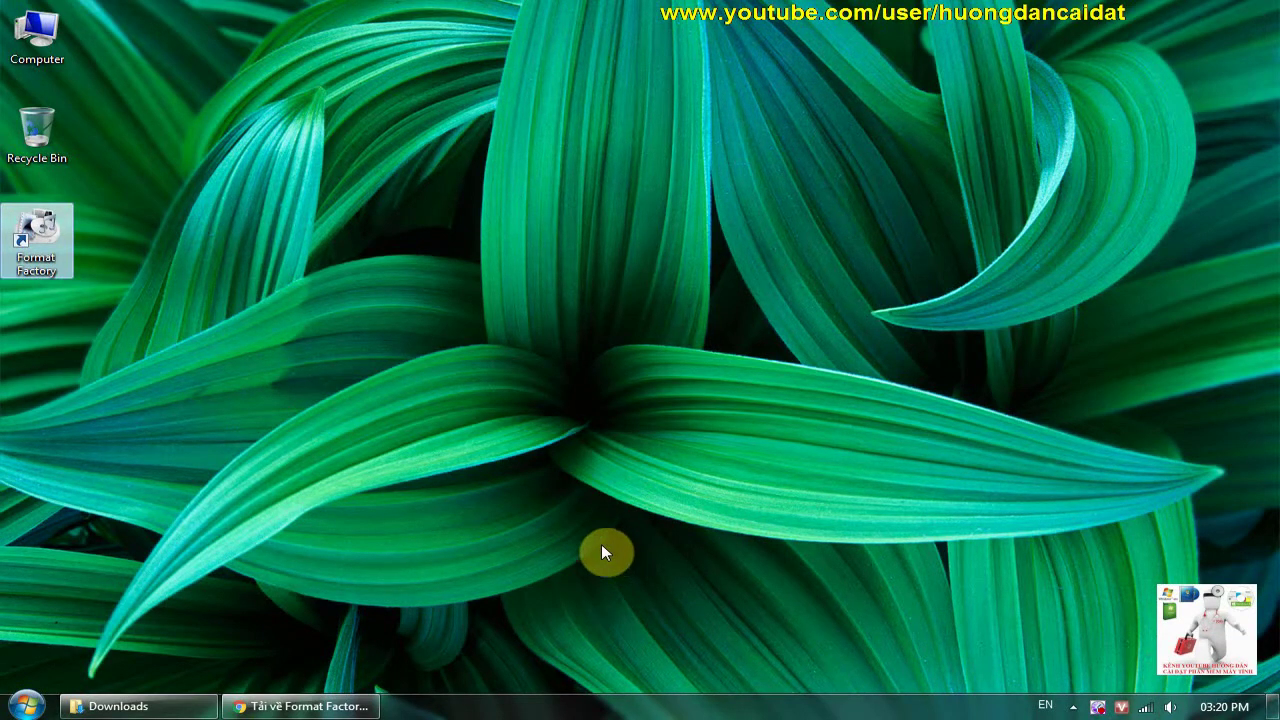
{"action": "left_click", "coordinate": [295, 706]}
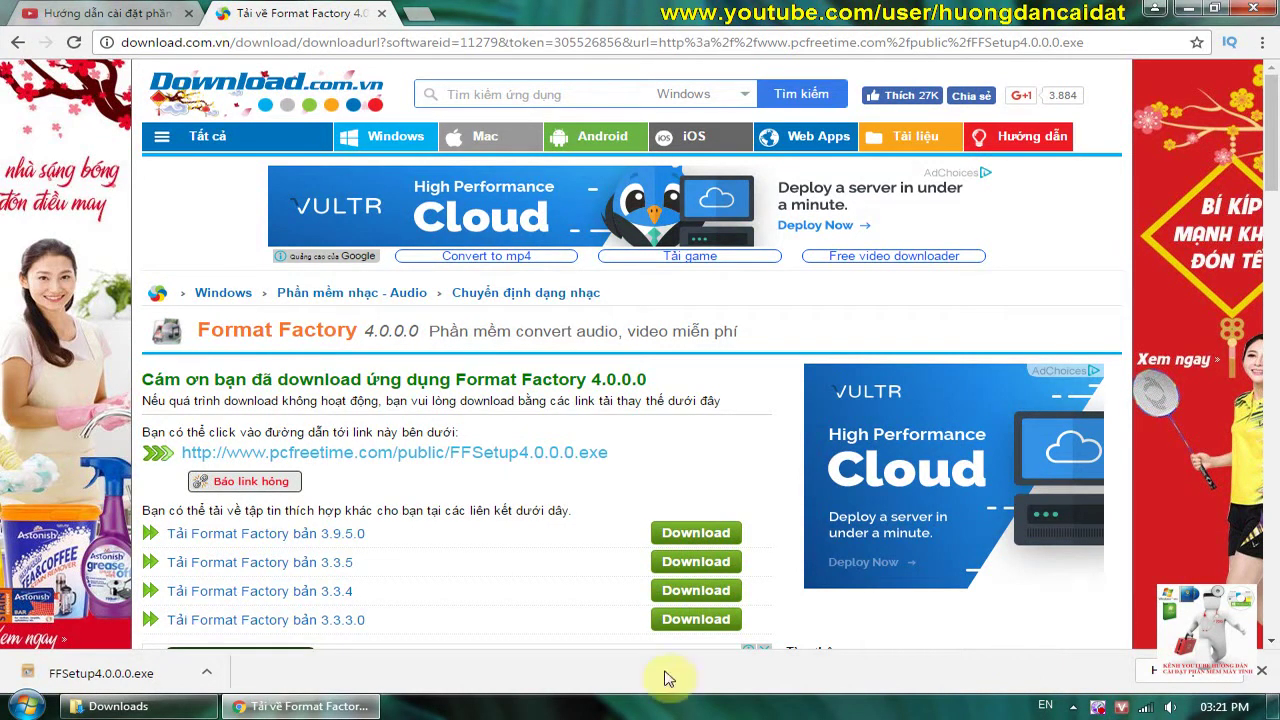
{"action": "left_click", "coordinate": [1211, 8]}
Launch Format Factory from the desktop, and open the Sample Videos folder of the Videos library in the file explorer
{"action": "double_click", "coordinate": [37, 240]}
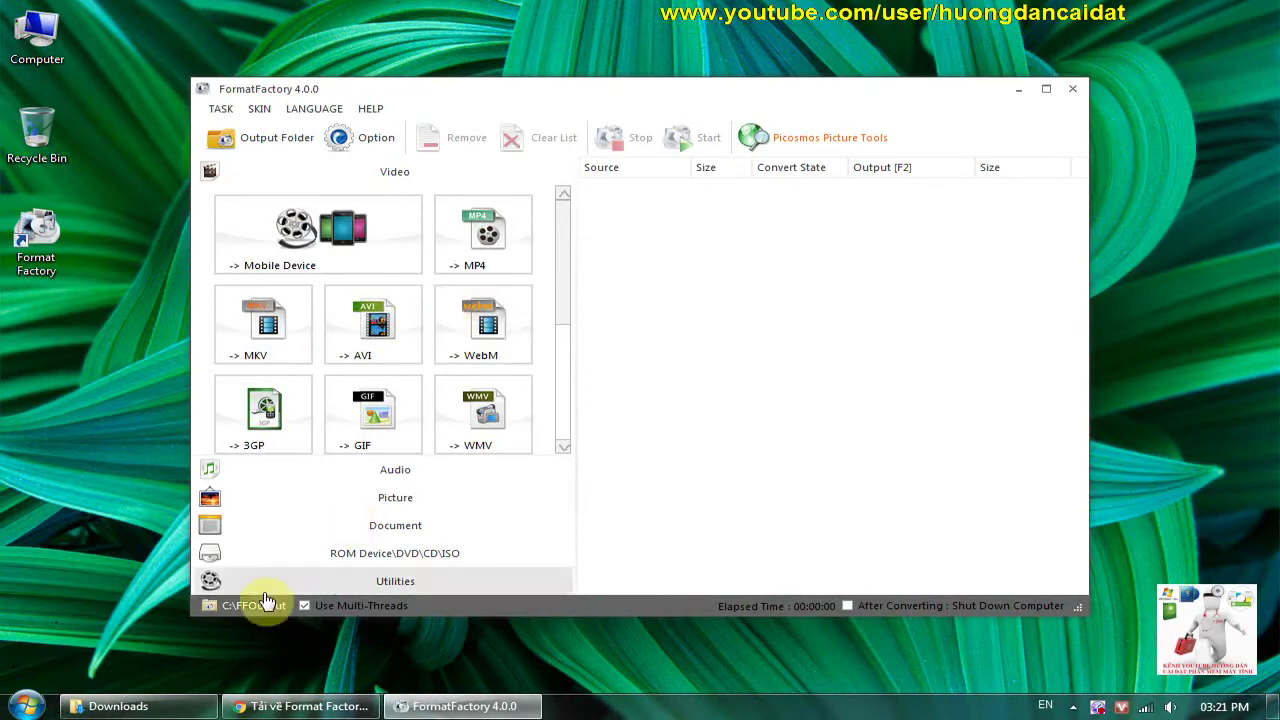
{"action": "left_click", "coordinate": [180, 704]}
{"action": "left_click", "coordinate": [77, 267]}
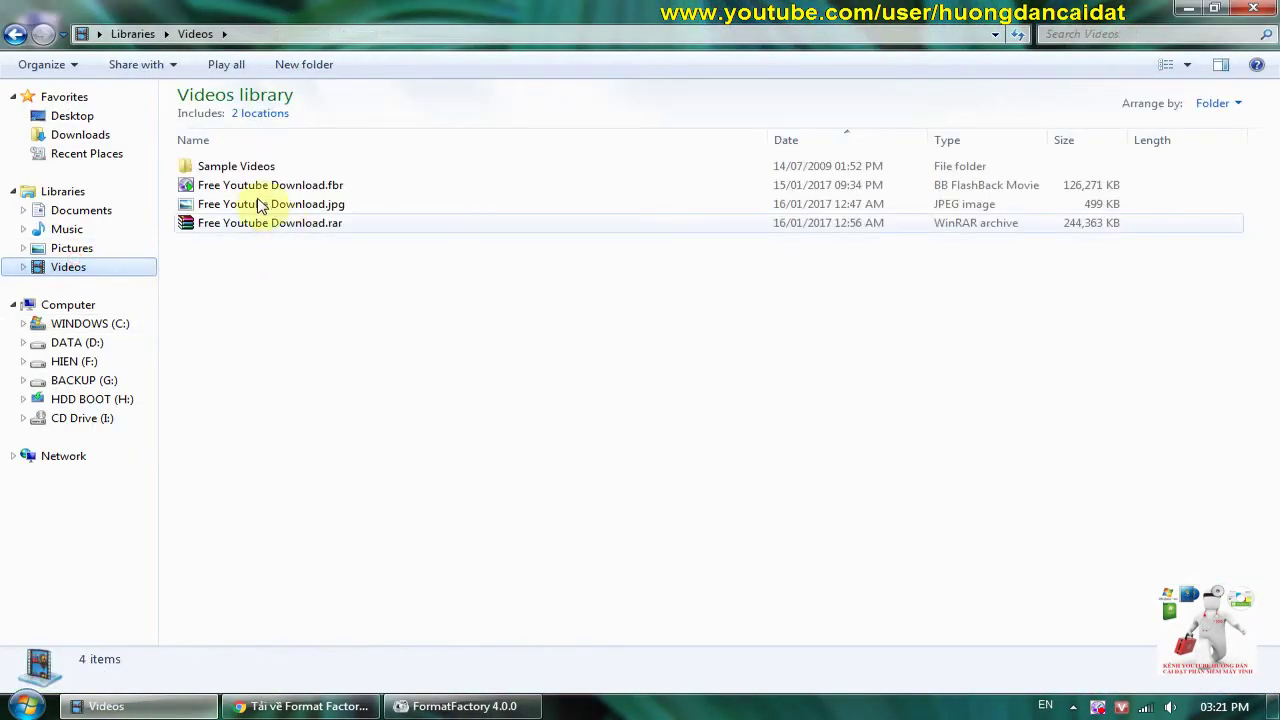
{"action": "left_click", "coordinate": [243, 180]}
{"action": "double_click", "coordinate": [236, 167]}
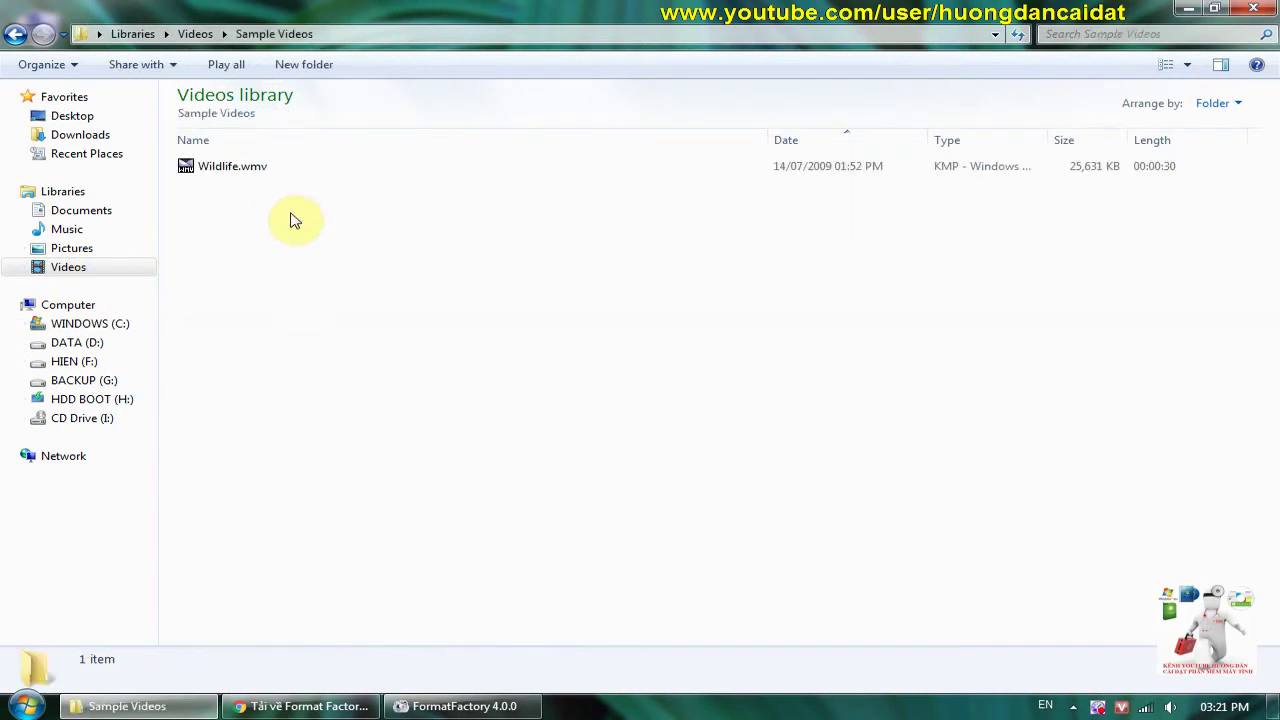
Check the file type of Wildlife.wmv in its properties, and close them without changes
{"action": "left_click", "coordinate": [245, 172]}
{"action": "right_click", "coordinate": [246, 174]}
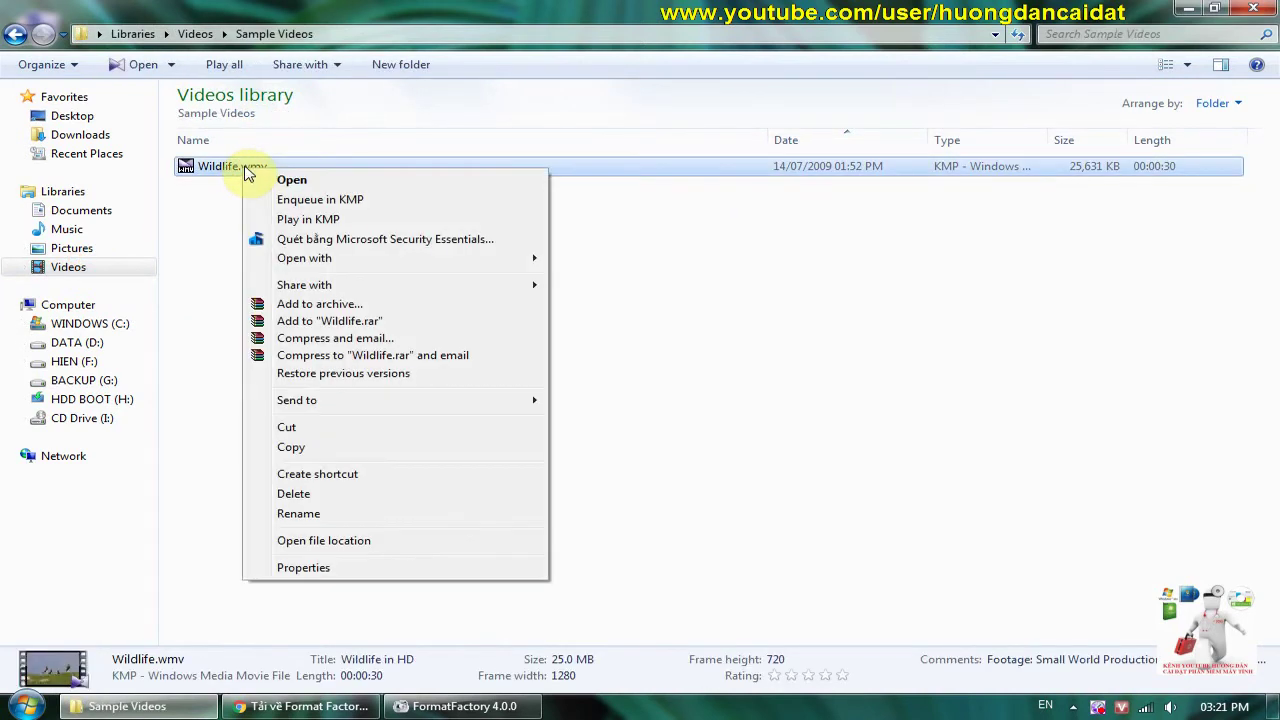
{"action": "left_click", "coordinate": [330, 570]}
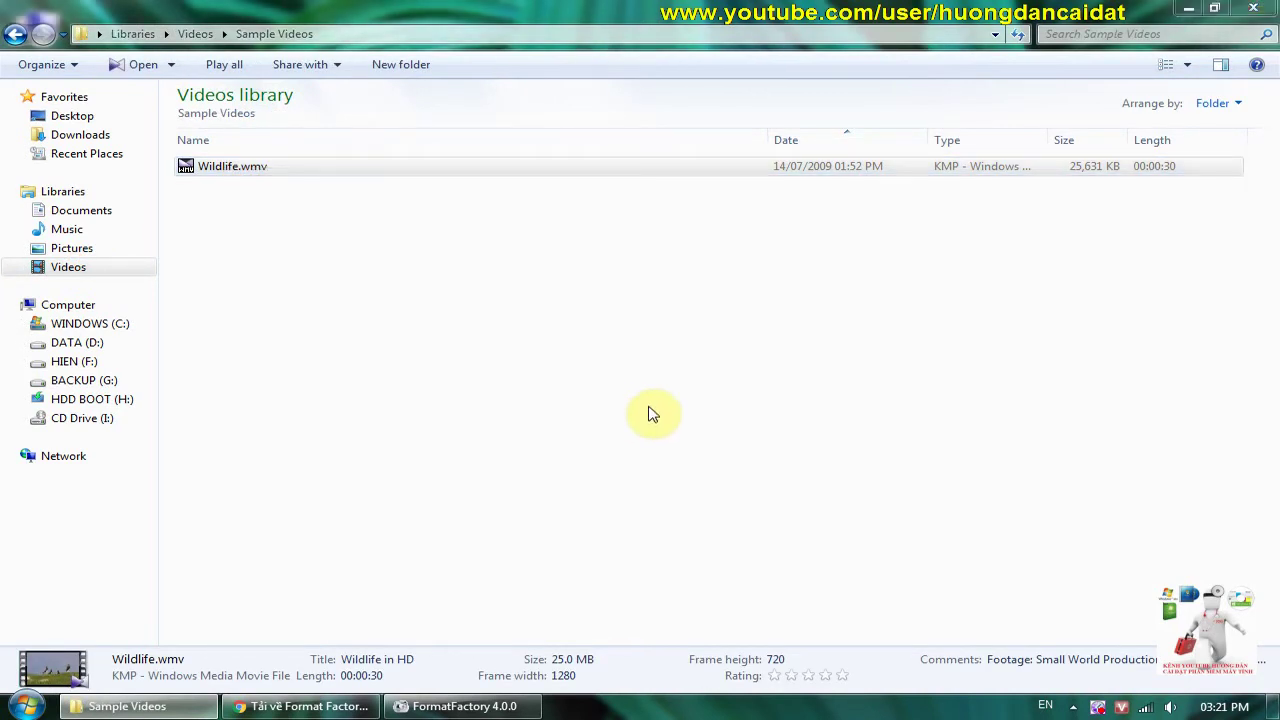
{"action": "left_click", "coordinate": [482, 706]}
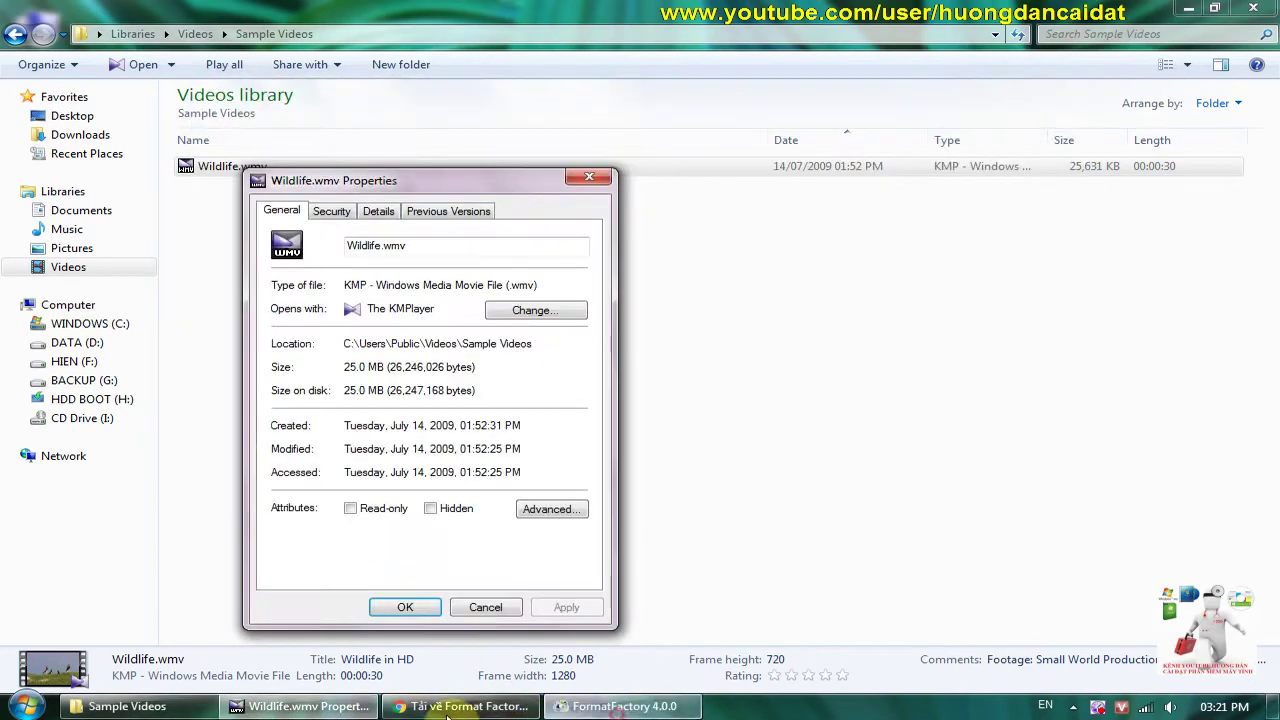
{"action": "left_click_drag", "start_coordinate": [485, 286], "coordinate": [540, 286]}
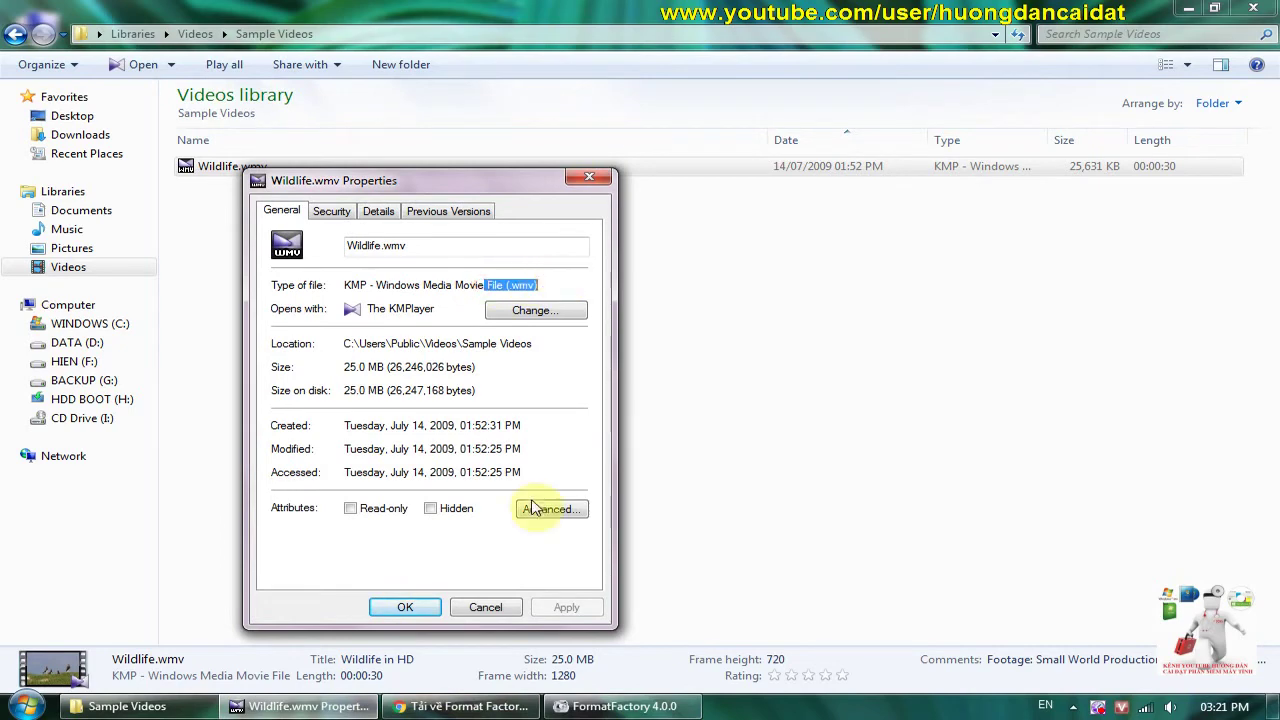
{"action": "left_click", "coordinate": [514, 606]}
Switch to Format Factory, move its window clear of the file list, and start a video conversion to MP4
{"action": "left_click", "coordinate": [465, 706]}
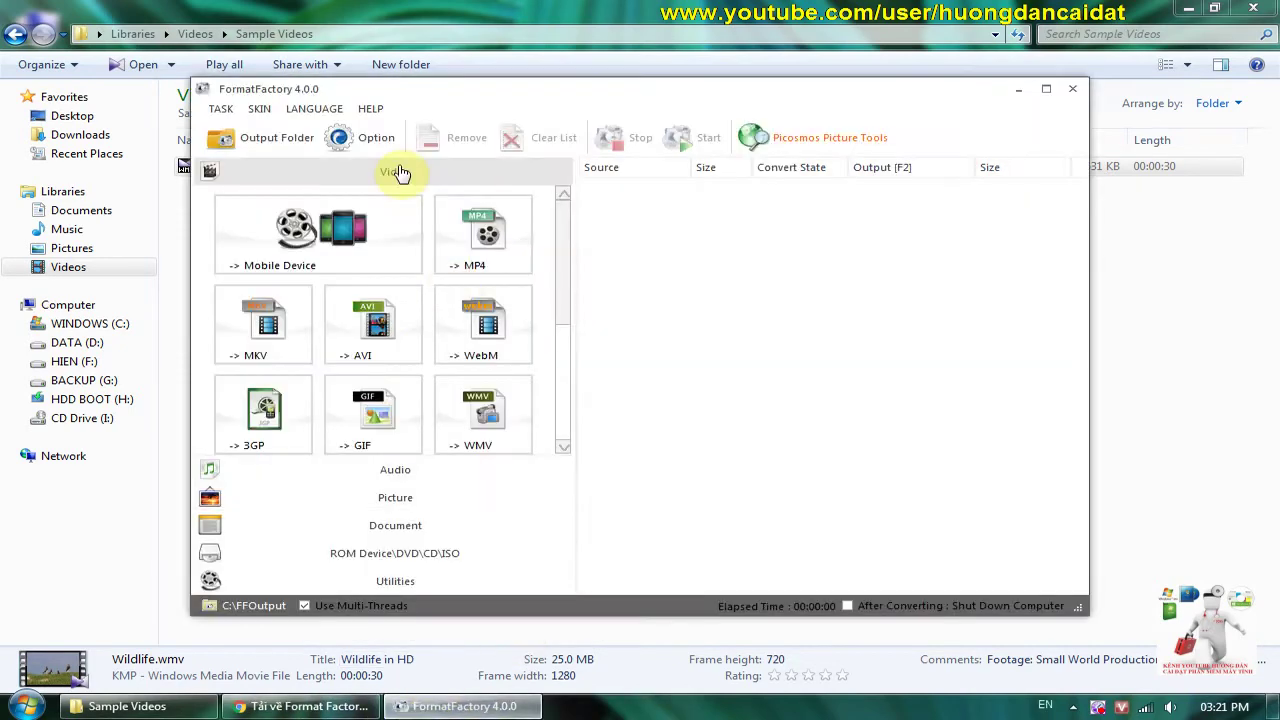
{"action": "left_click_drag", "start_coordinate": [441, 88], "coordinate": [581, 92]}
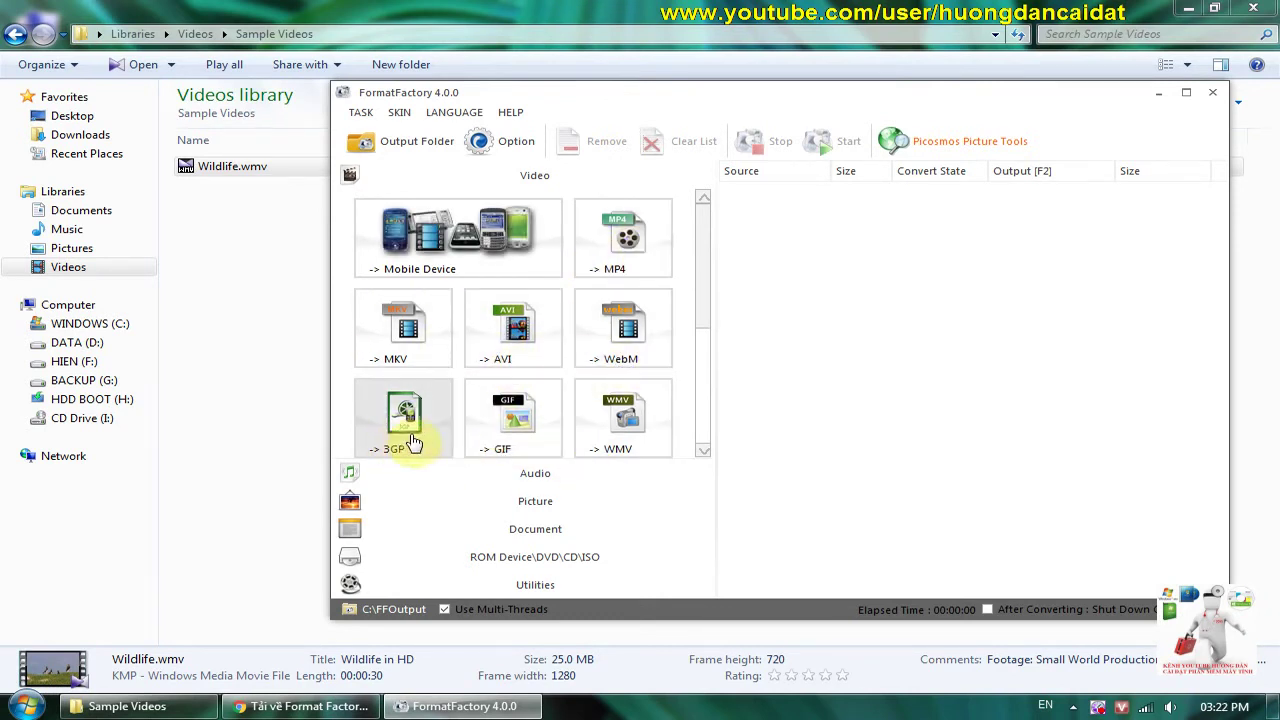
{"action": "left_click", "coordinate": [630, 250]}
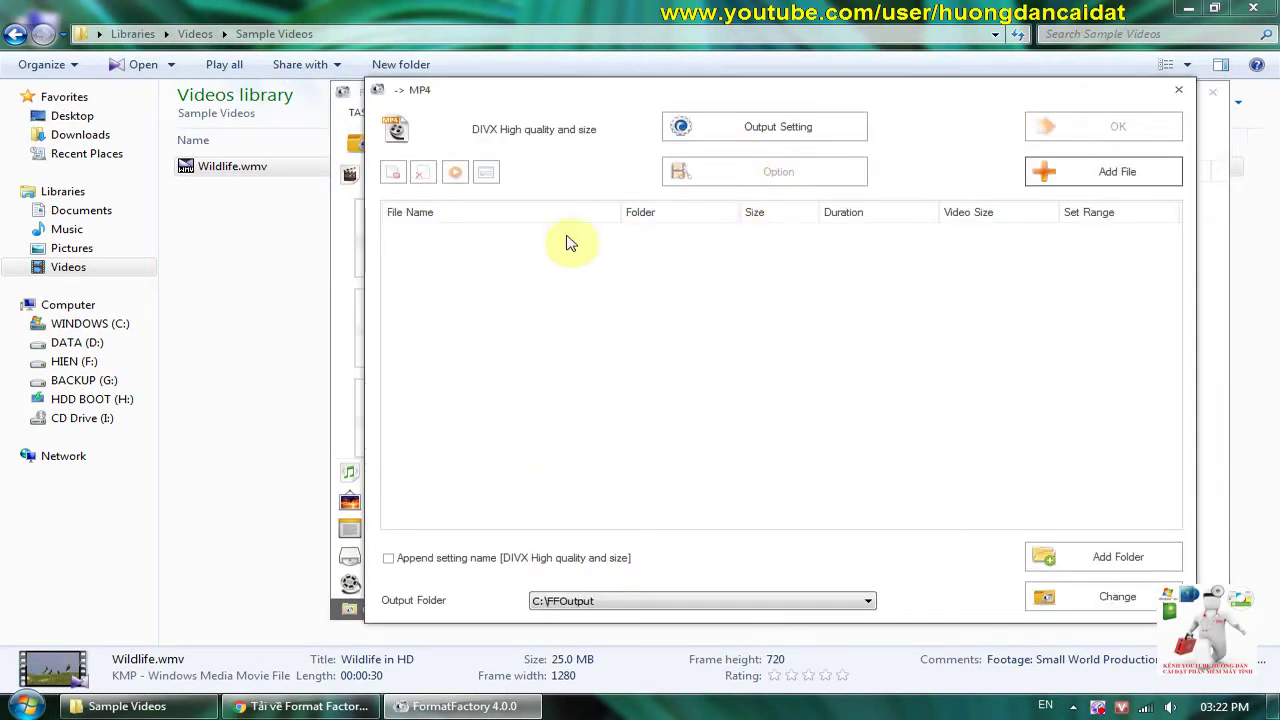
Add Wildlife.wmv from the Sample Videos folder to the MP4 conversion list and select it
{"action": "left_click", "coordinate": [1110, 176]}
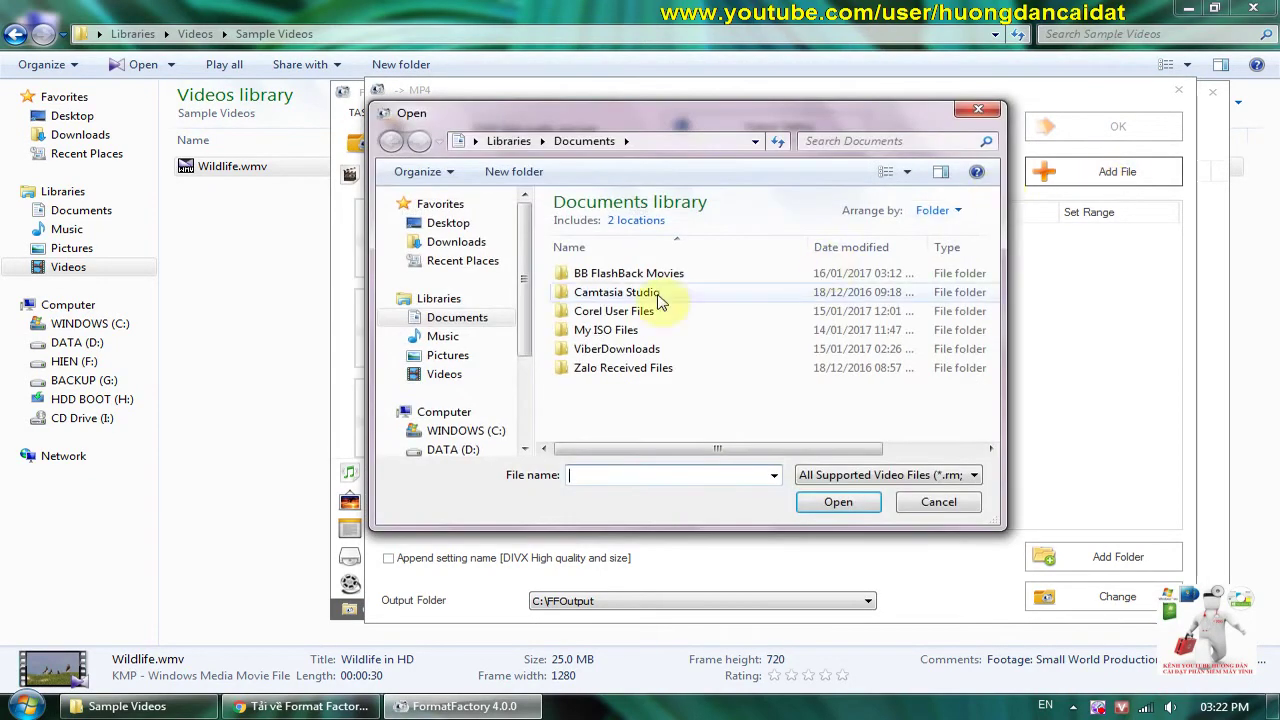
{"action": "left_click", "coordinate": [444, 376]}
{"action": "double_click", "coordinate": [620, 275]}
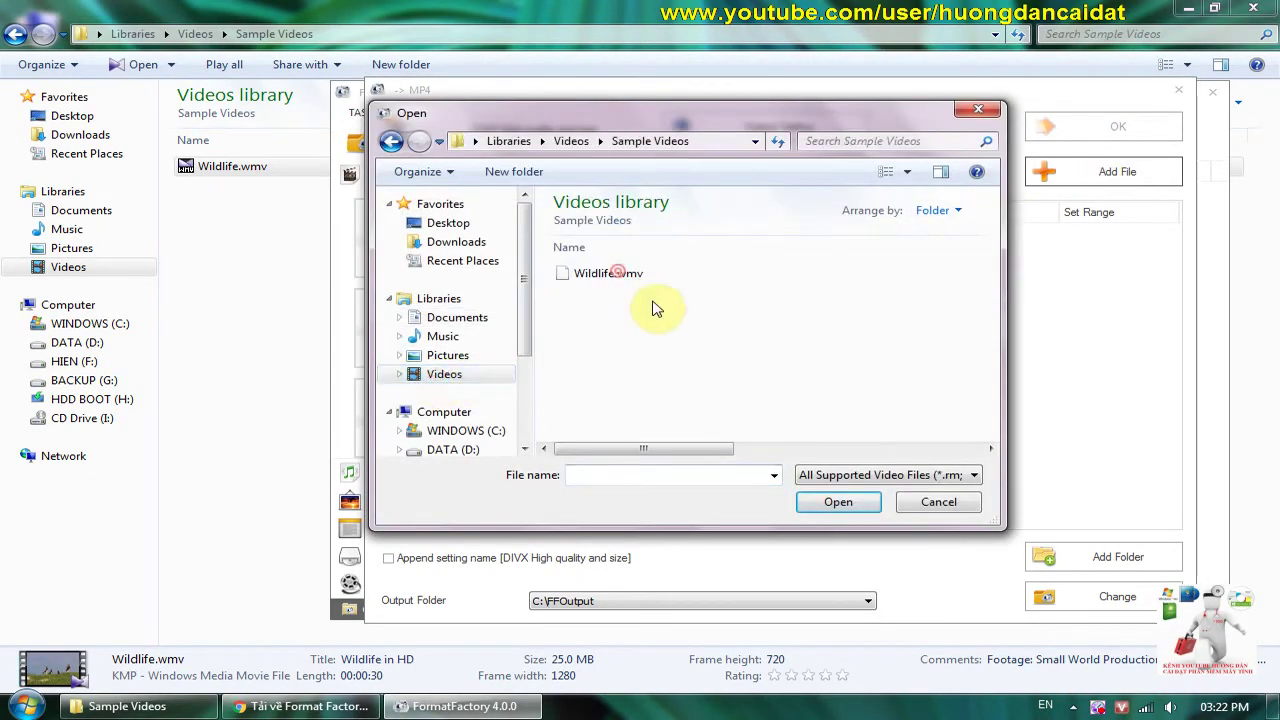
{"action": "double_click", "coordinate": [609, 276]}
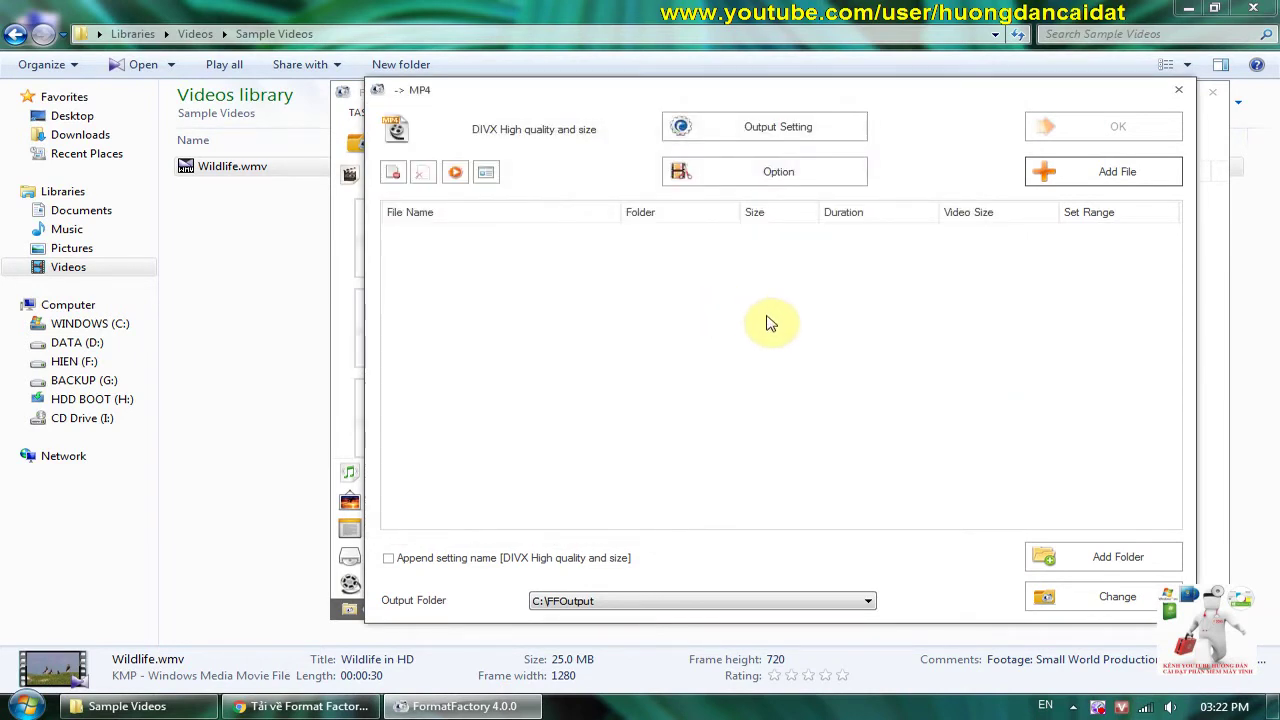
{"action": "left_click", "coordinate": [651, 288]}
{"action": "left_click", "coordinate": [685, 231]}
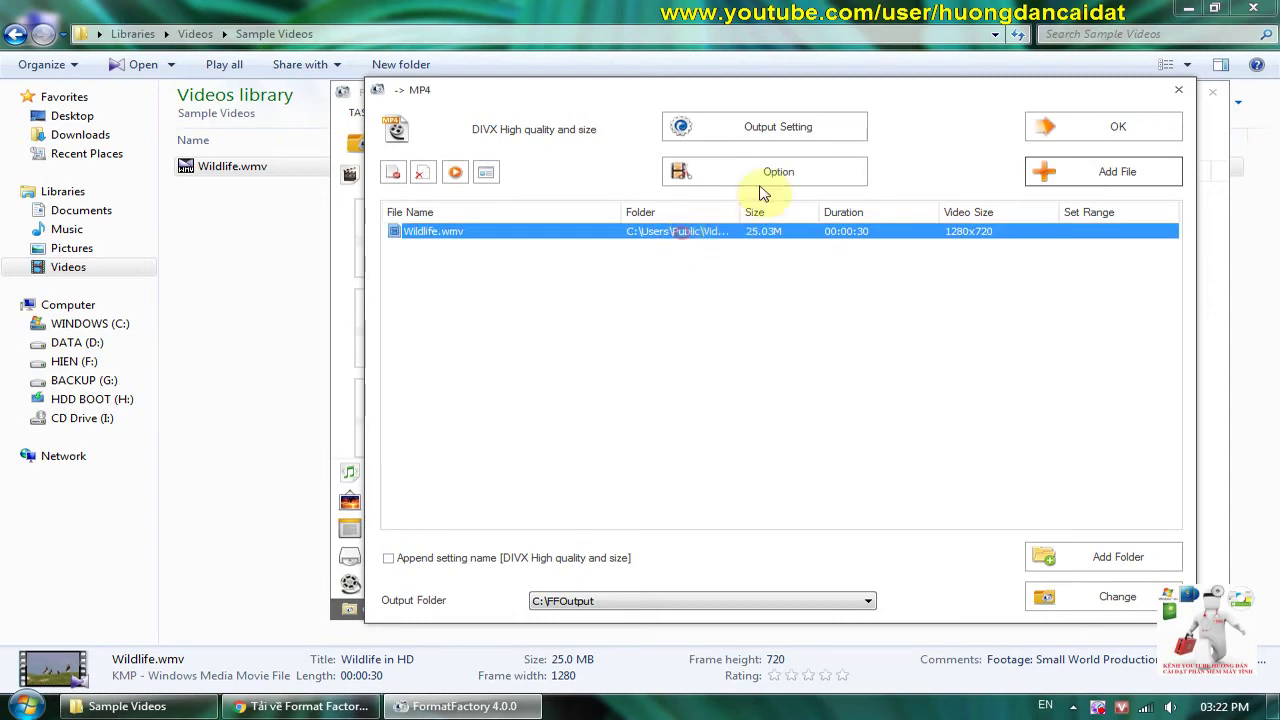
In the MP4 output settings, set the video encoding to AVC(H264)
{"action": "left_click", "coordinate": [751, 133]}
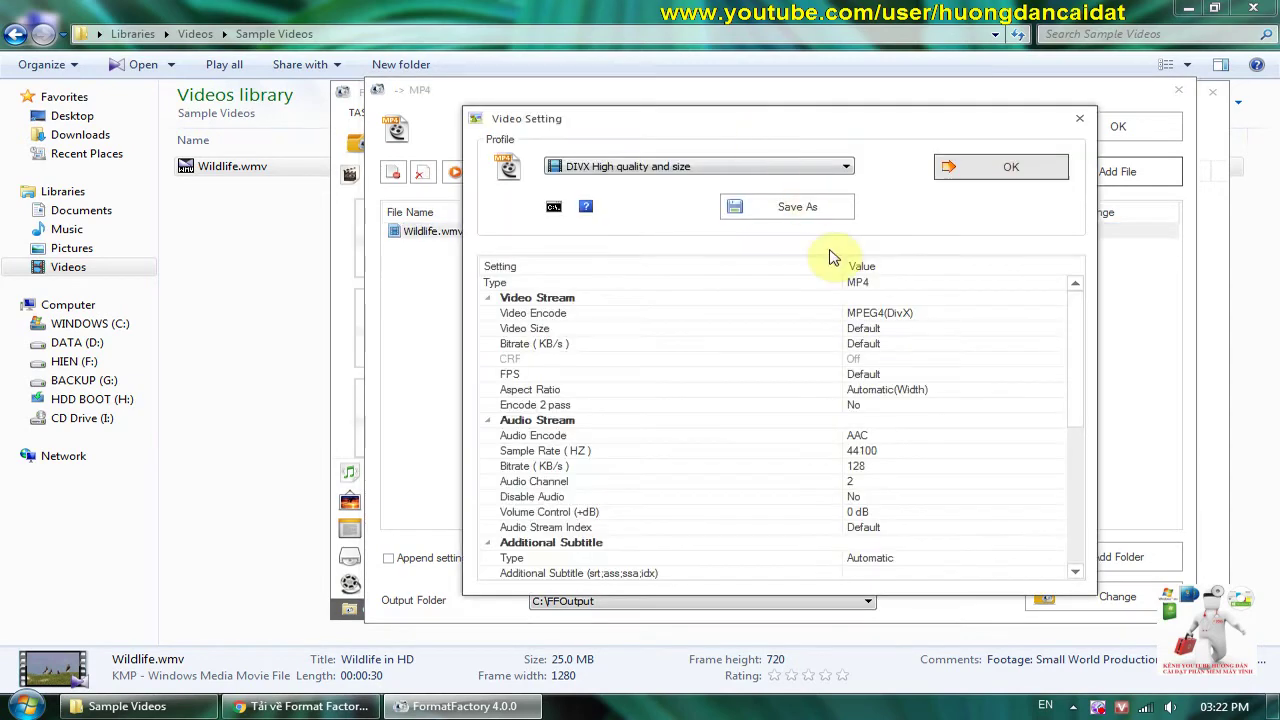
{"action": "left_click_drag", "start_coordinate": [715, 131], "coordinate": [791, 102]}
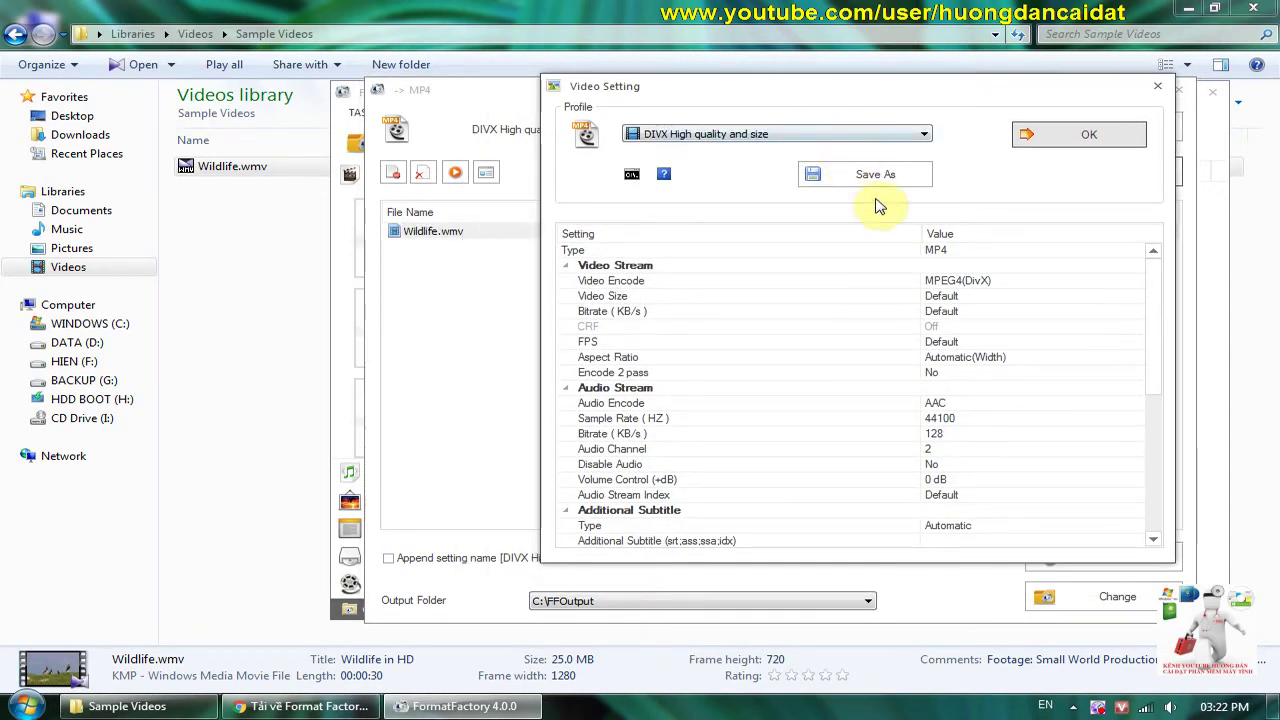
{"action": "left_click", "coordinate": [966, 282]}
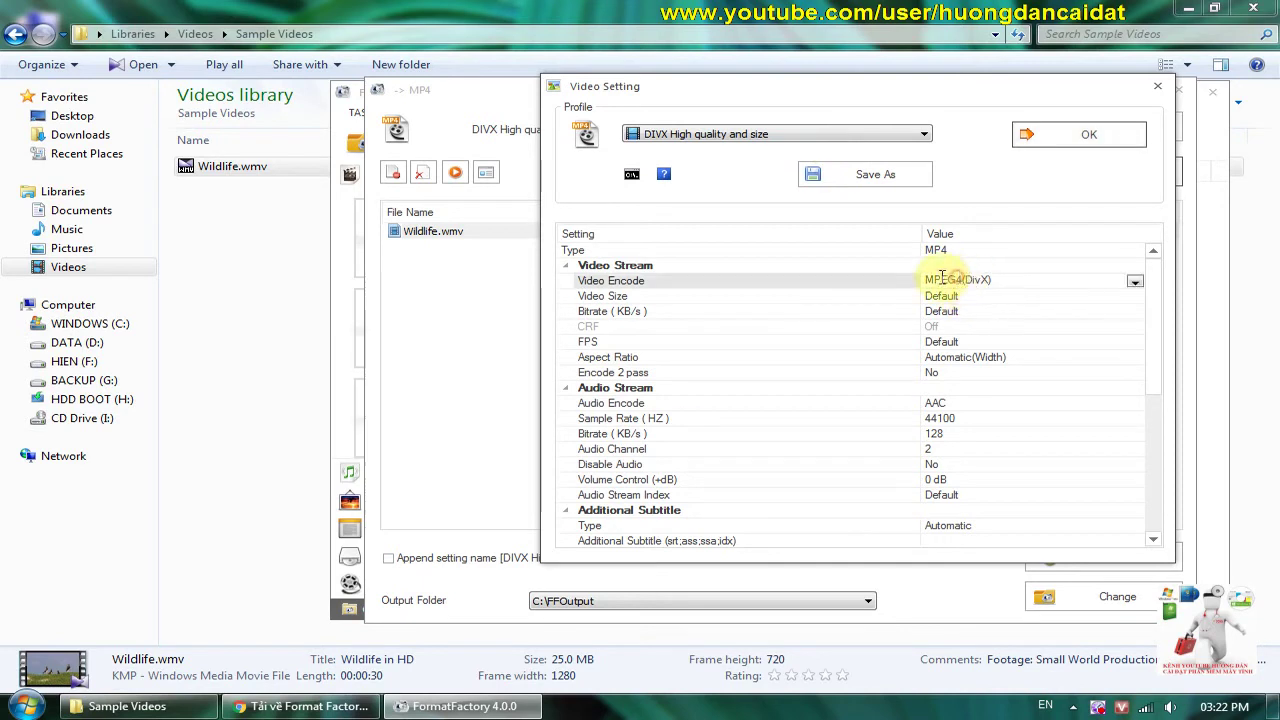
{"action": "left_click", "coordinate": [1135, 284]}
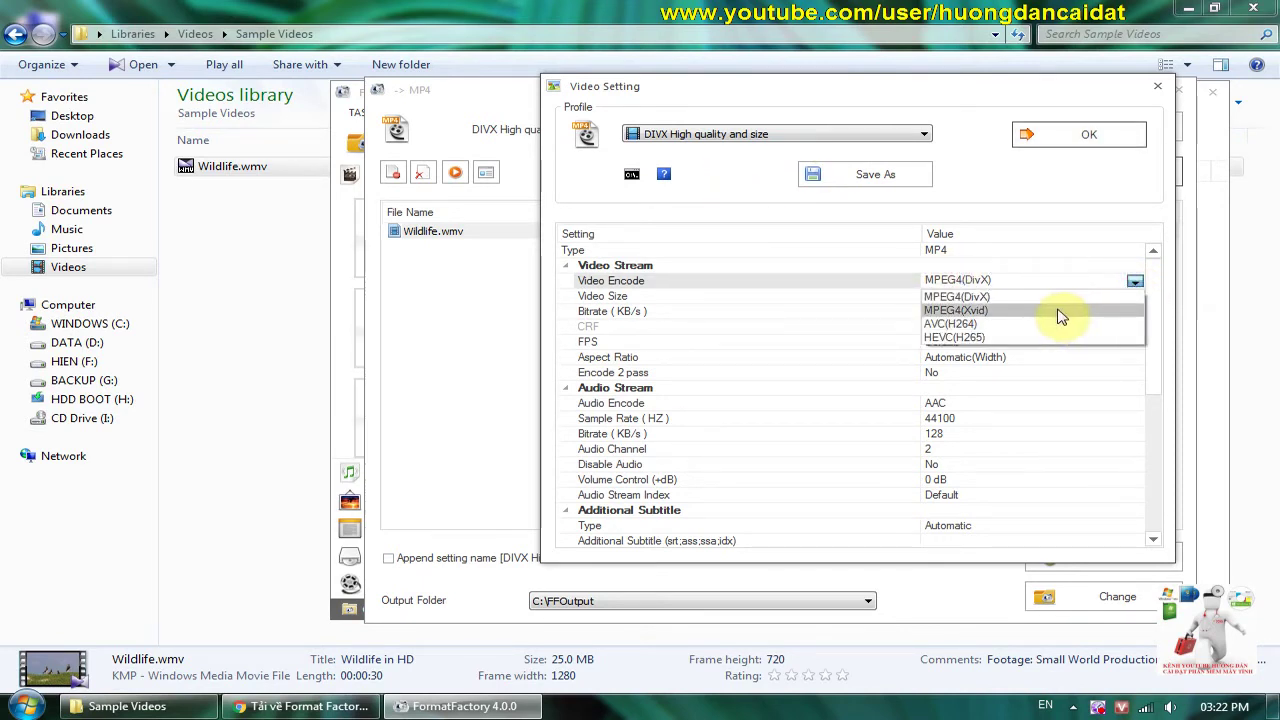
{"action": "left_click", "coordinate": [994, 327]}
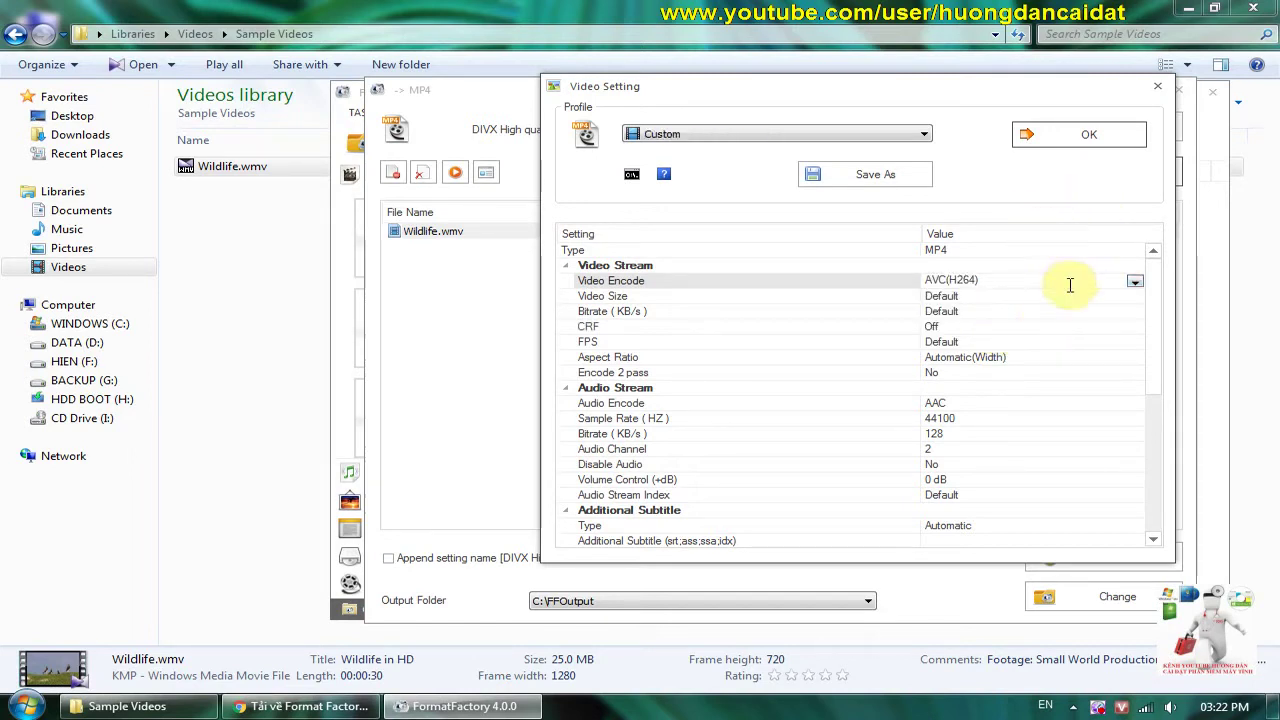
Look through the available bitrate values for the video stream and keep the default
{"action": "left_click", "coordinate": [1019, 313]}
{"action": "left_click", "coordinate": [1135, 313]}
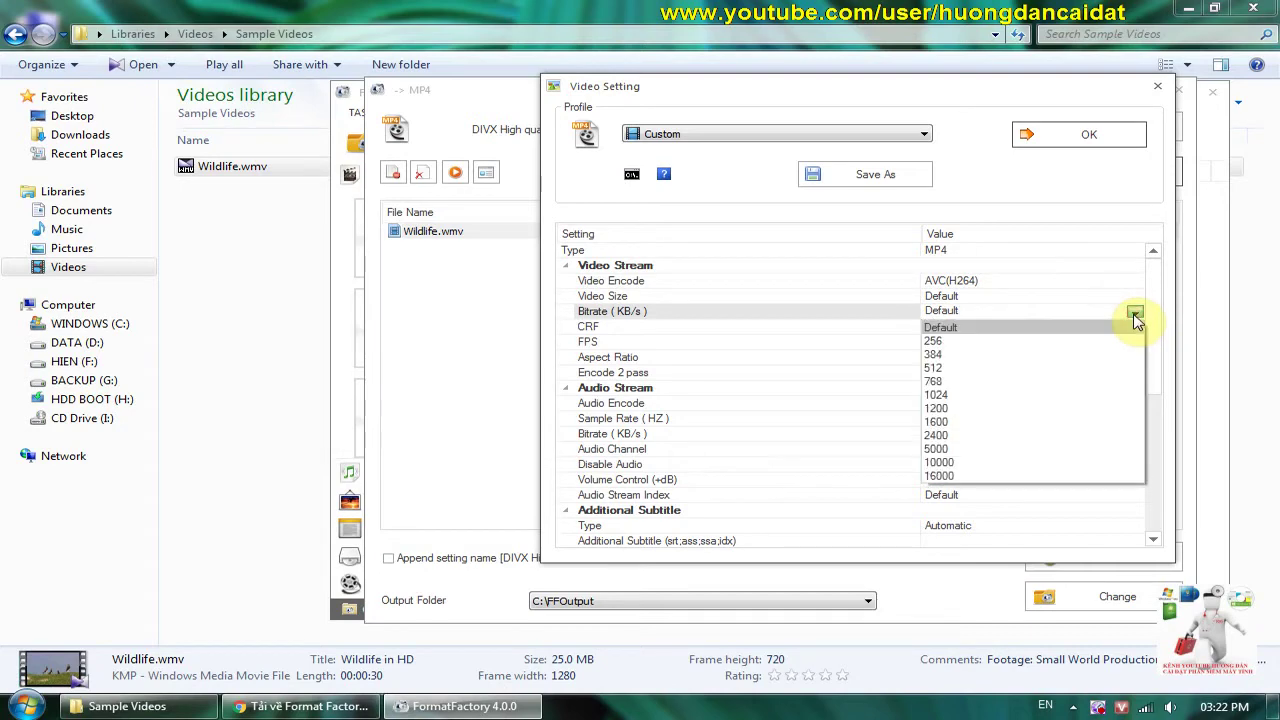
{"action": "left_click", "coordinate": [1135, 313]}
{"action": "left_click", "coordinate": [1135, 313]}
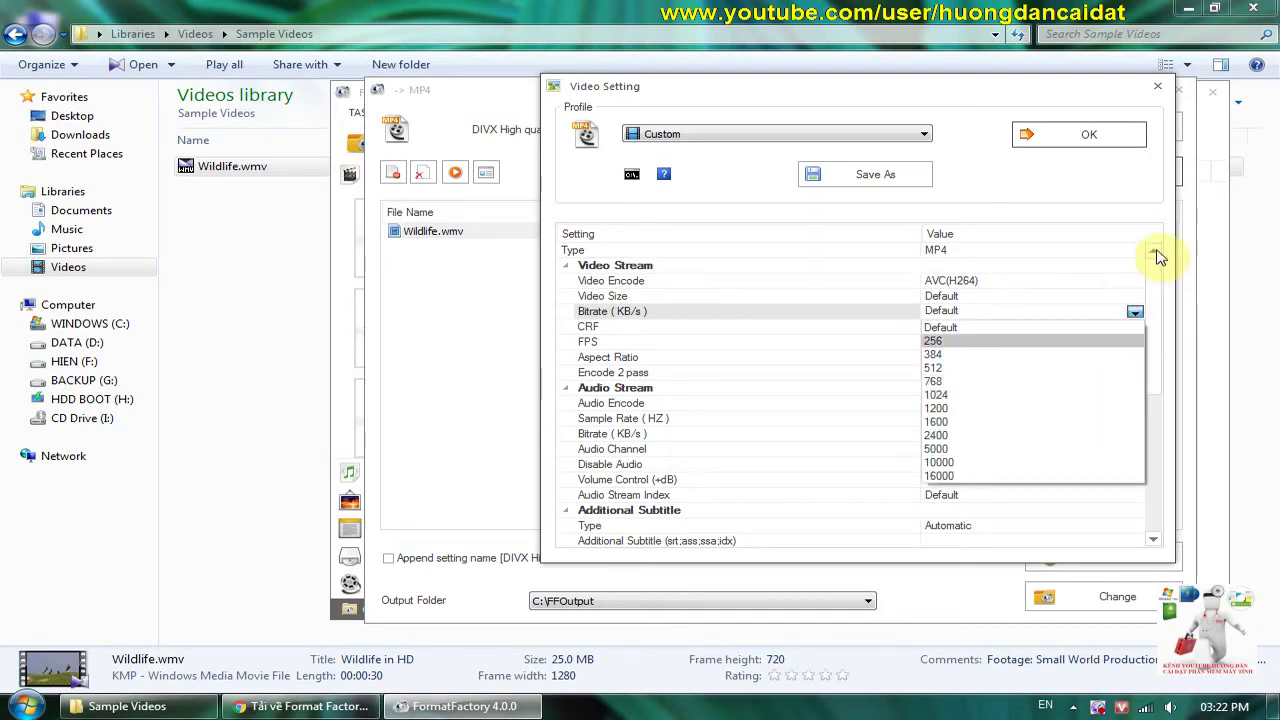
{"action": "left_click", "coordinate": [1122, 200]}
Look through the available bitrate values for the audio stream and keep the one already set
{"action": "left_click_drag", "start_coordinate": [1157, 337], "coordinate": [1163, 365]}
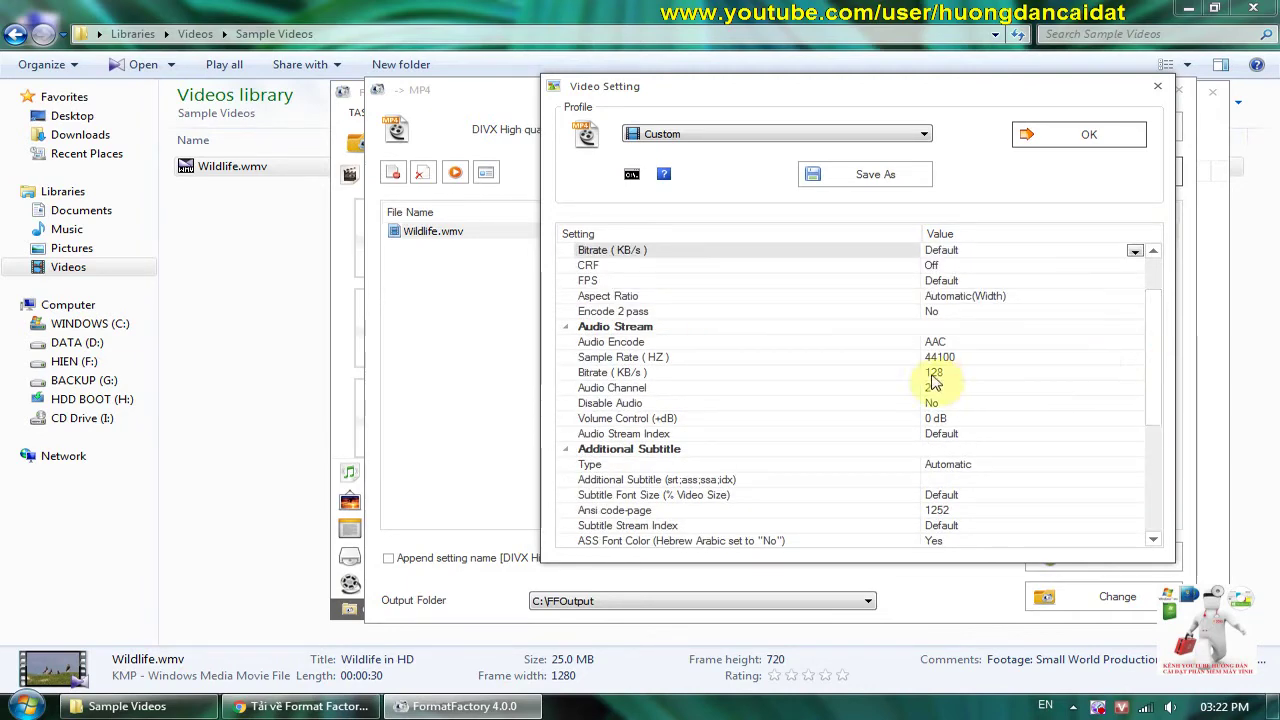
{"action": "left_click", "coordinate": [1045, 372]}
{"action": "double_click", "coordinate": [1133, 372]}
{"action": "left_click", "coordinate": [1134, 373]}
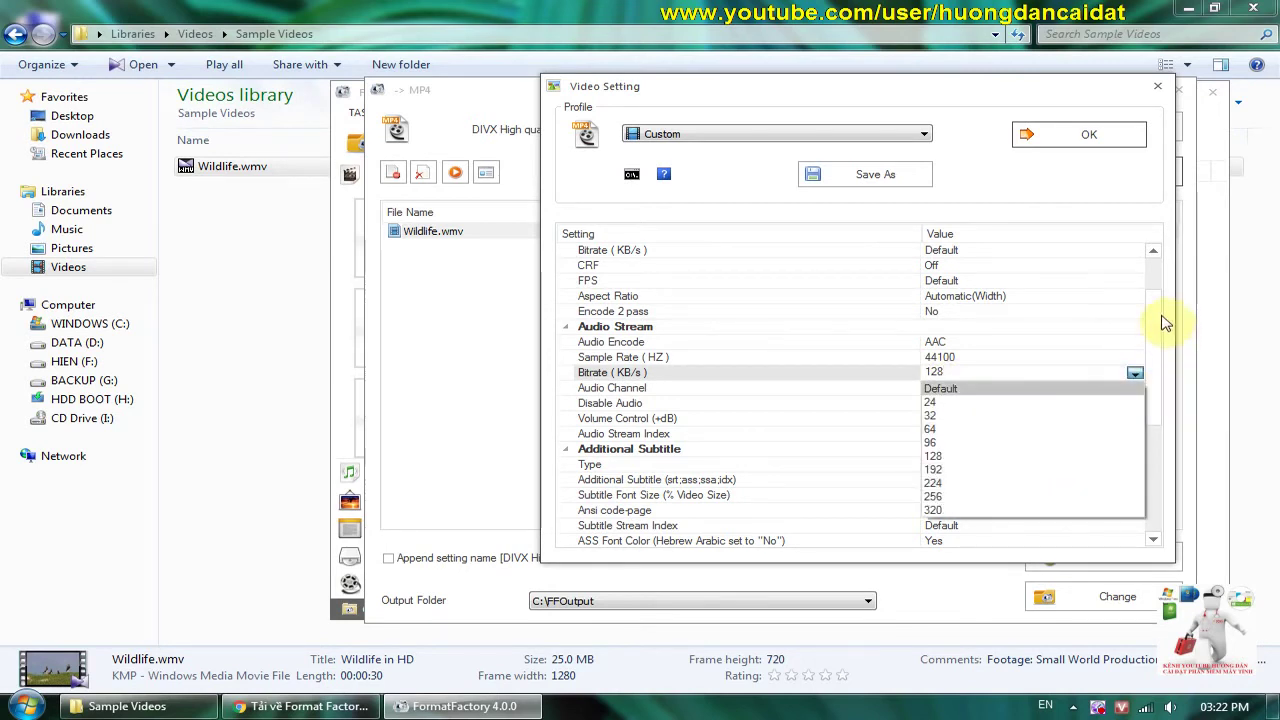
{"action": "left_click", "coordinate": [1149, 334]}
Browse for an additional subtitle file, and cancel without choosing one
{"action": "left_click_drag", "start_coordinate": [1155, 323], "coordinate": [1150, 405]}
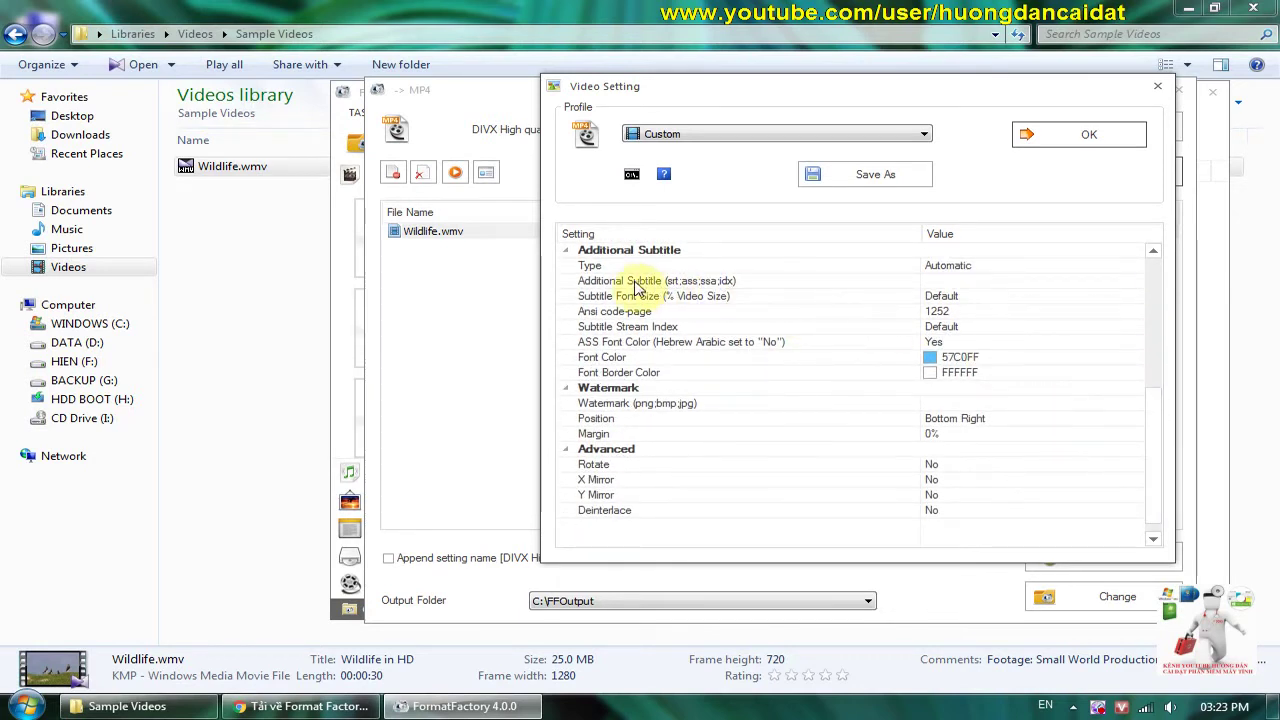
{"action": "left_click", "coordinate": [951, 280]}
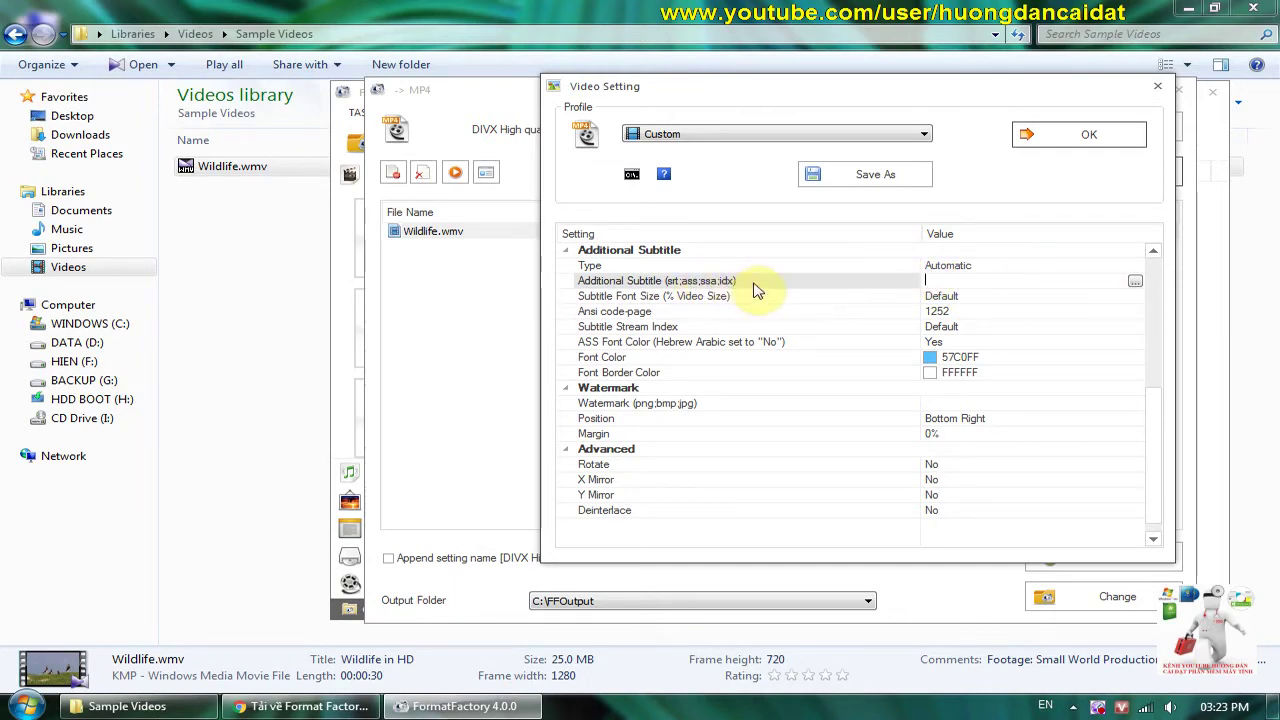
{"action": "left_click", "coordinate": [1135, 281]}
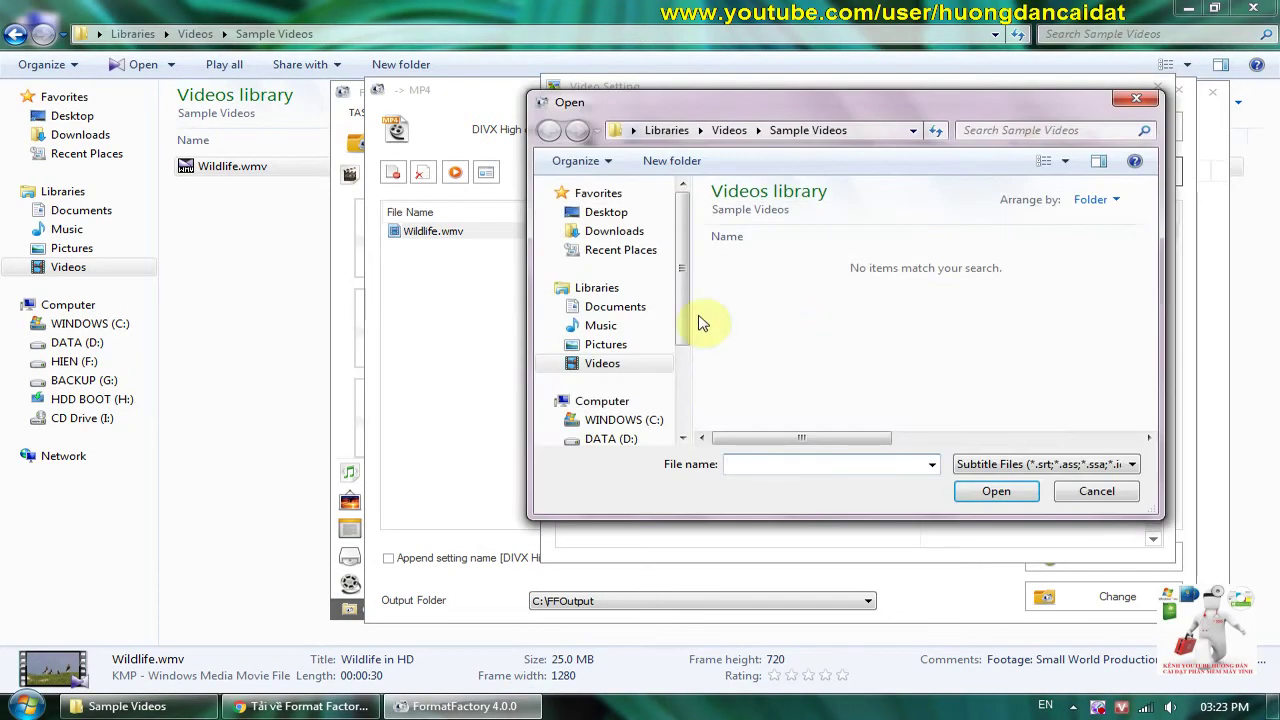
{"action": "left_click", "coordinate": [1097, 490]}
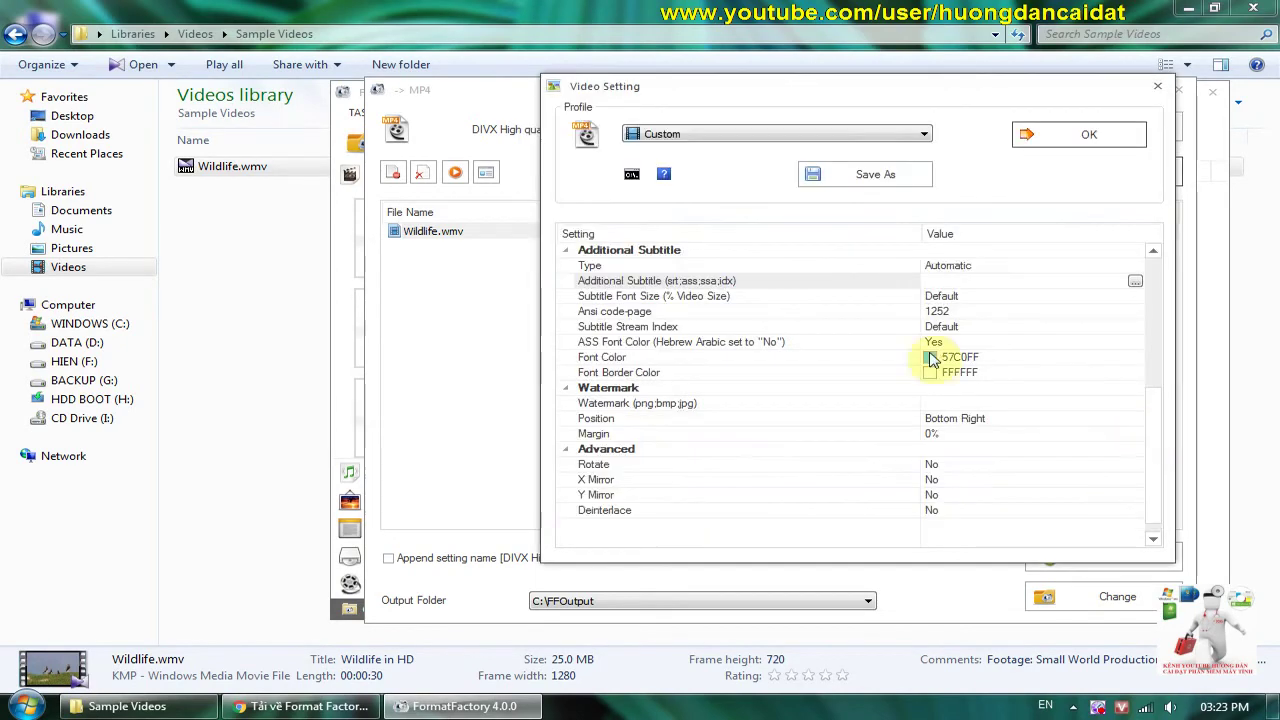
Look at the palette of subtitle font colors without picking one
{"action": "left_click", "coordinate": [1022, 357]}
{"action": "left_click", "coordinate": [1092, 373]}
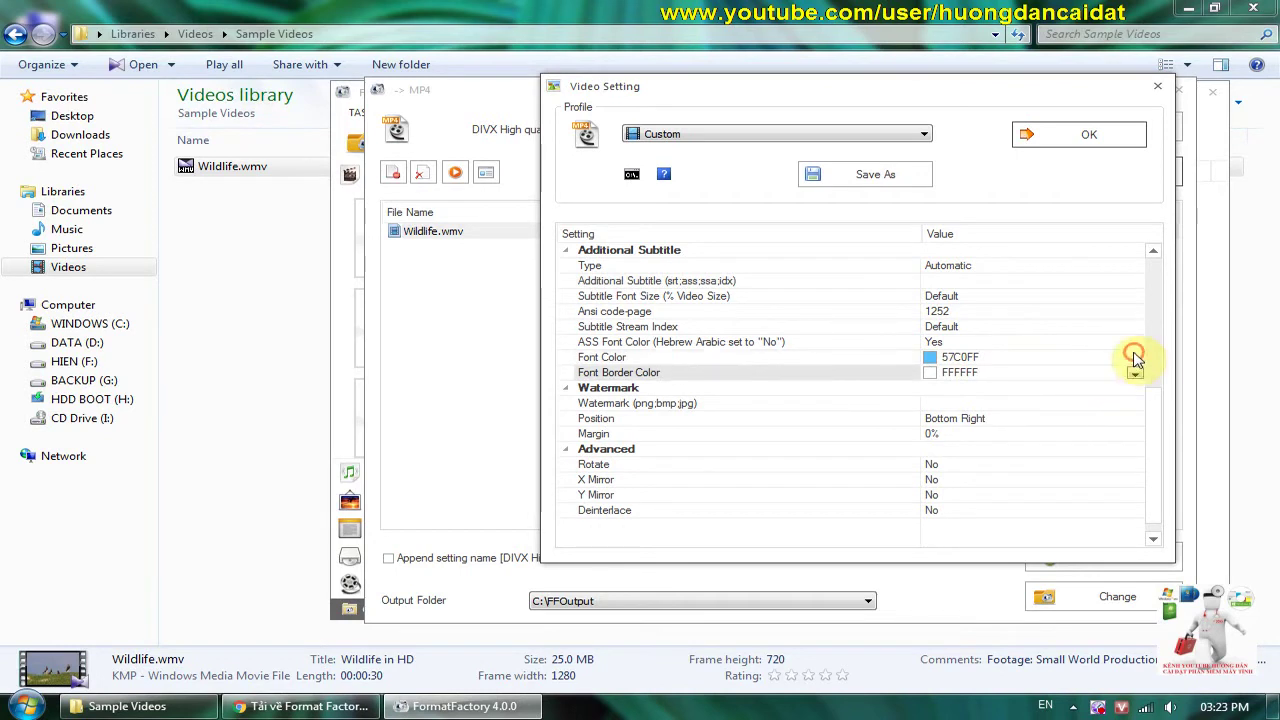
{"action": "left_click", "coordinate": [1134, 357]}
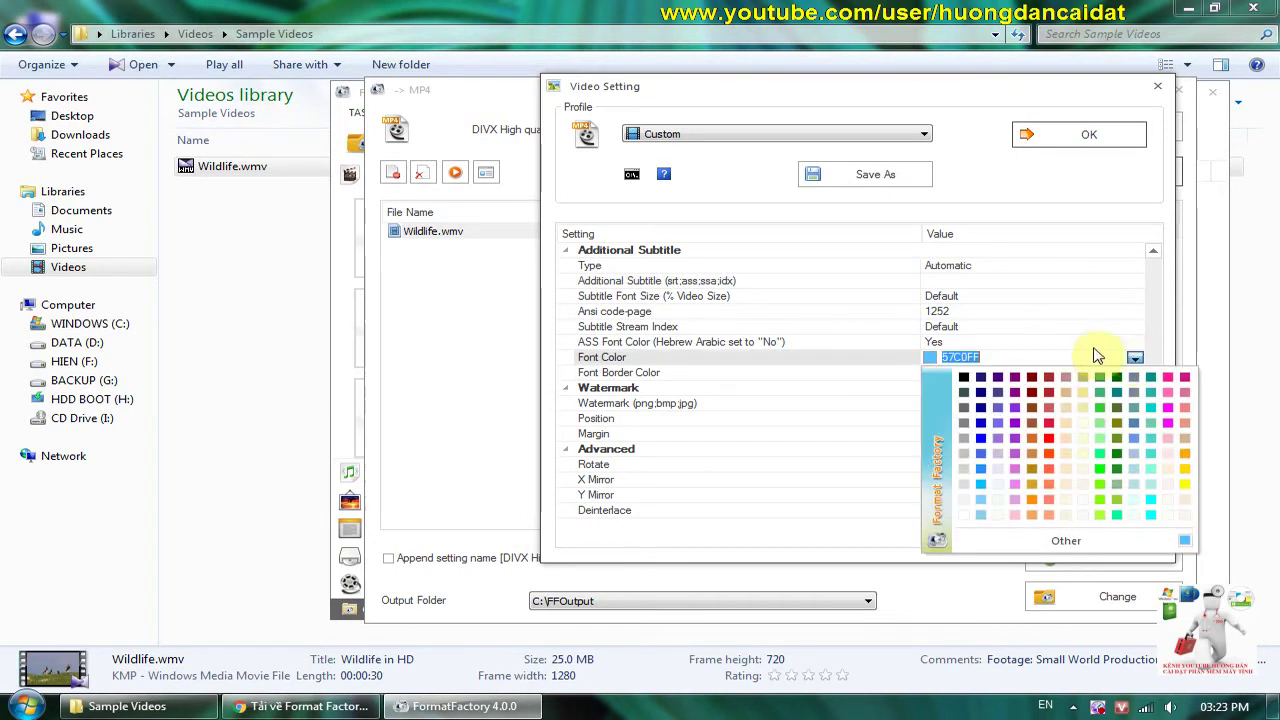
{"action": "left_click", "coordinate": [1153, 251]}
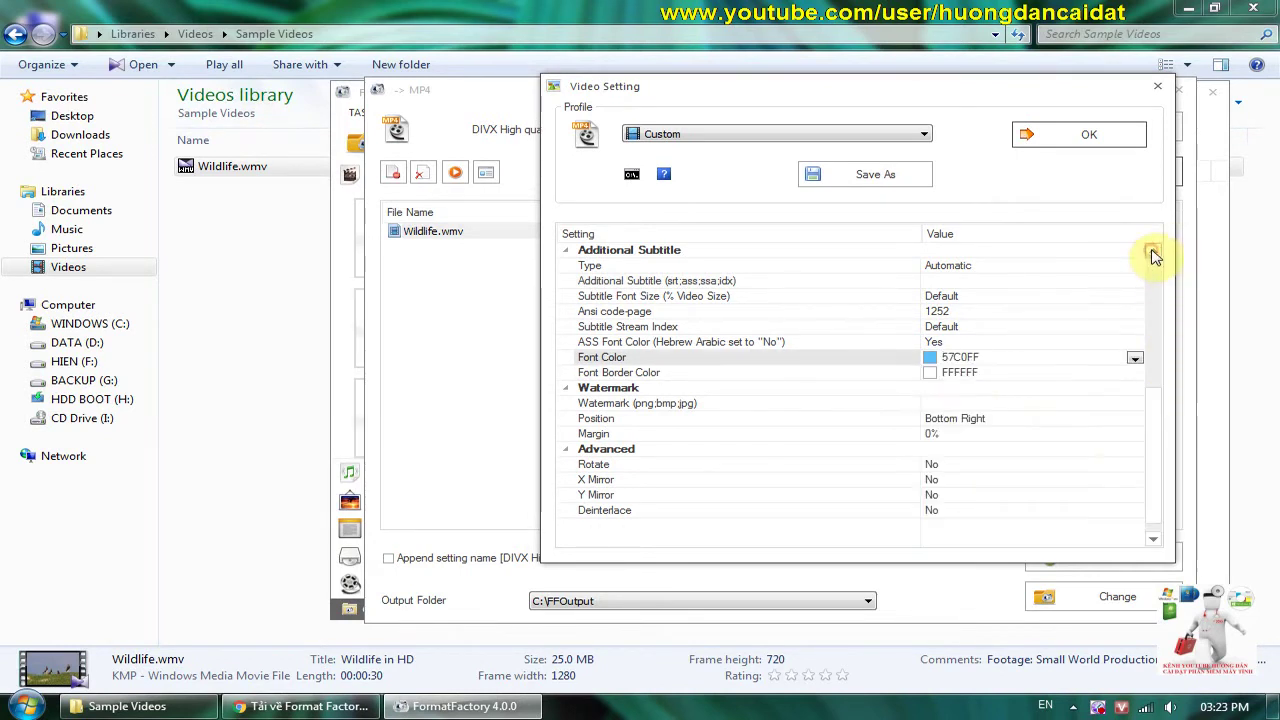
Use Penguins.jpg from the Sample Pictures folder as the video's watermark
{"action": "left_click", "coordinate": [663, 406]}
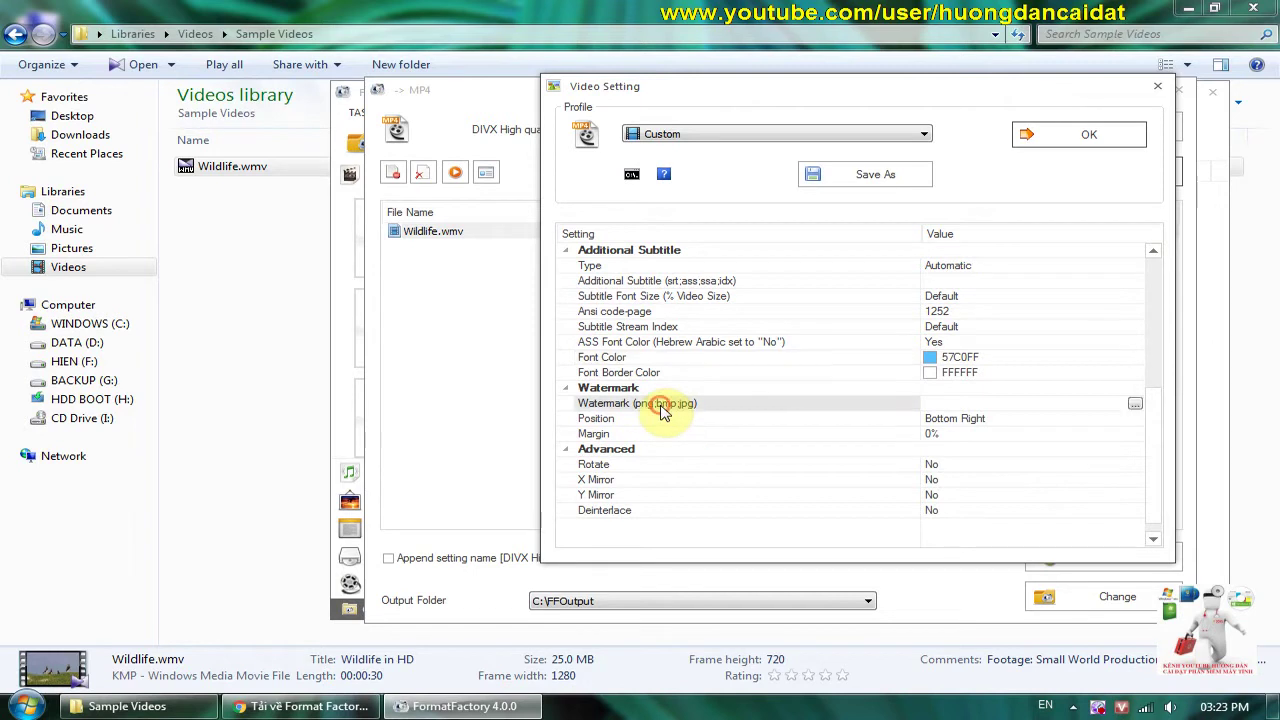
{"action": "left_click", "coordinate": [1135, 403]}
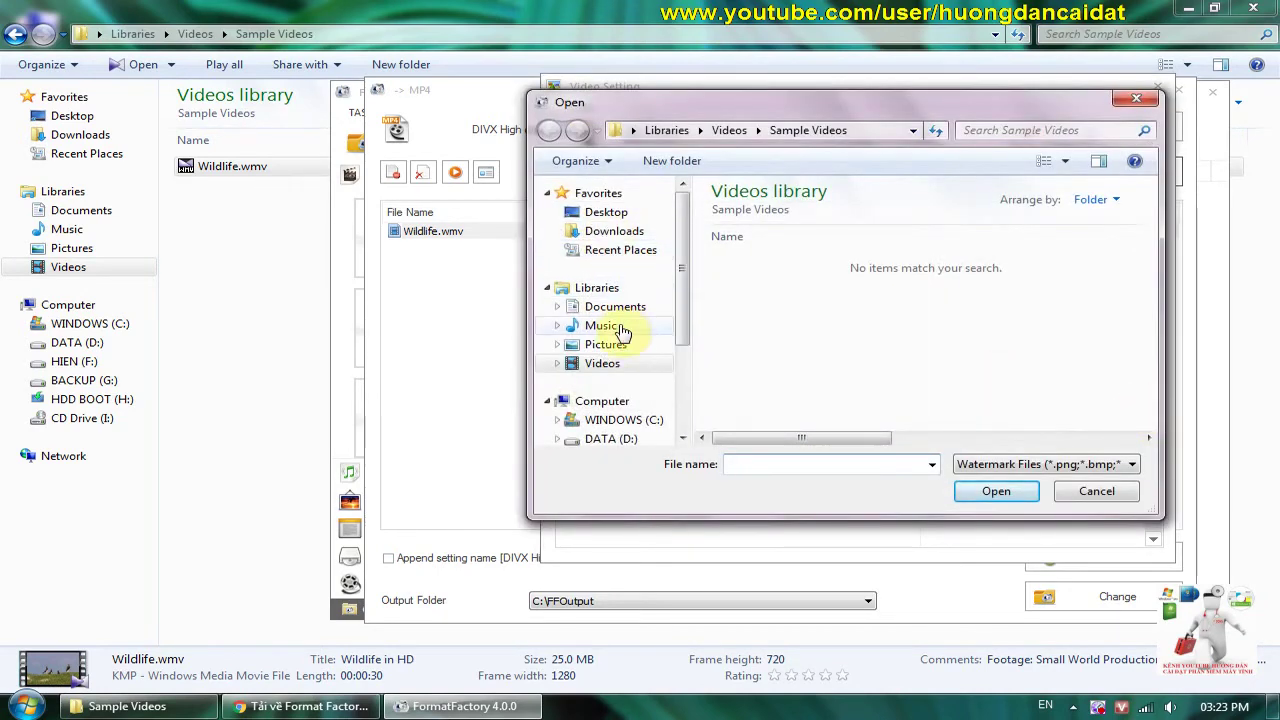
{"action": "left_click", "coordinate": [605, 344]}
{"action": "double_click", "coordinate": [758, 285]}
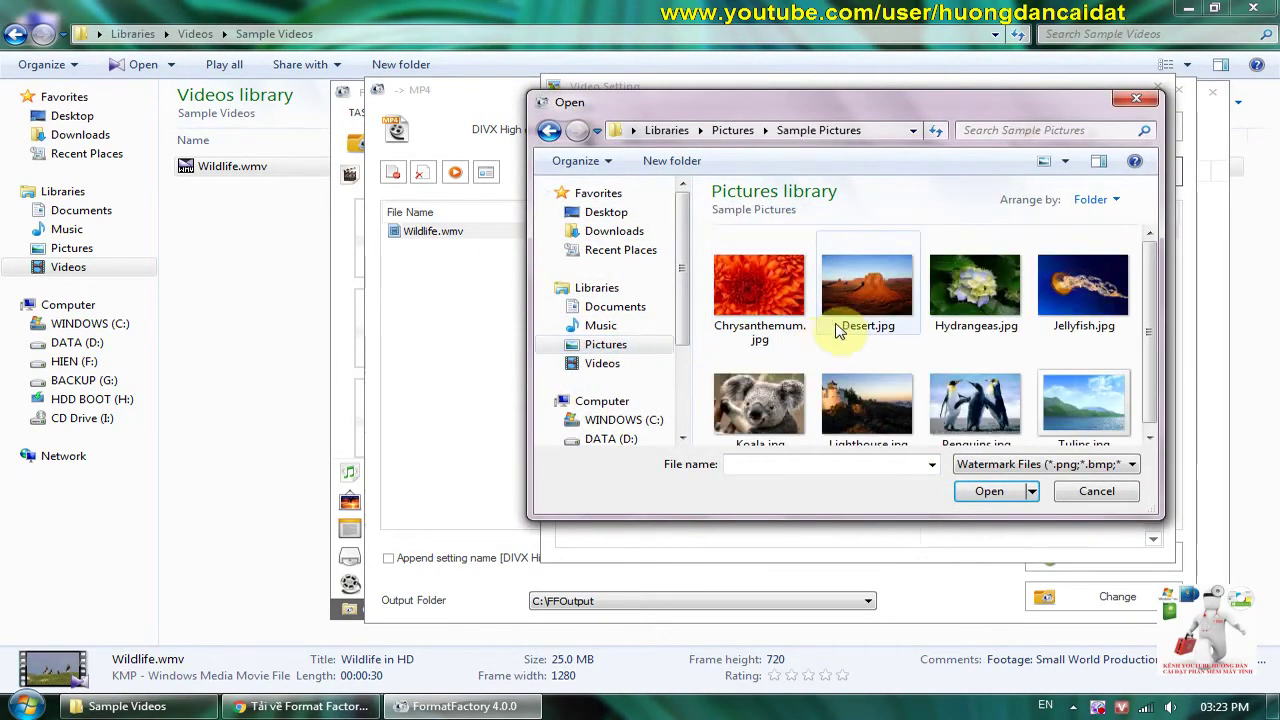
{"action": "double_click", "coordinate": [975, 410]}
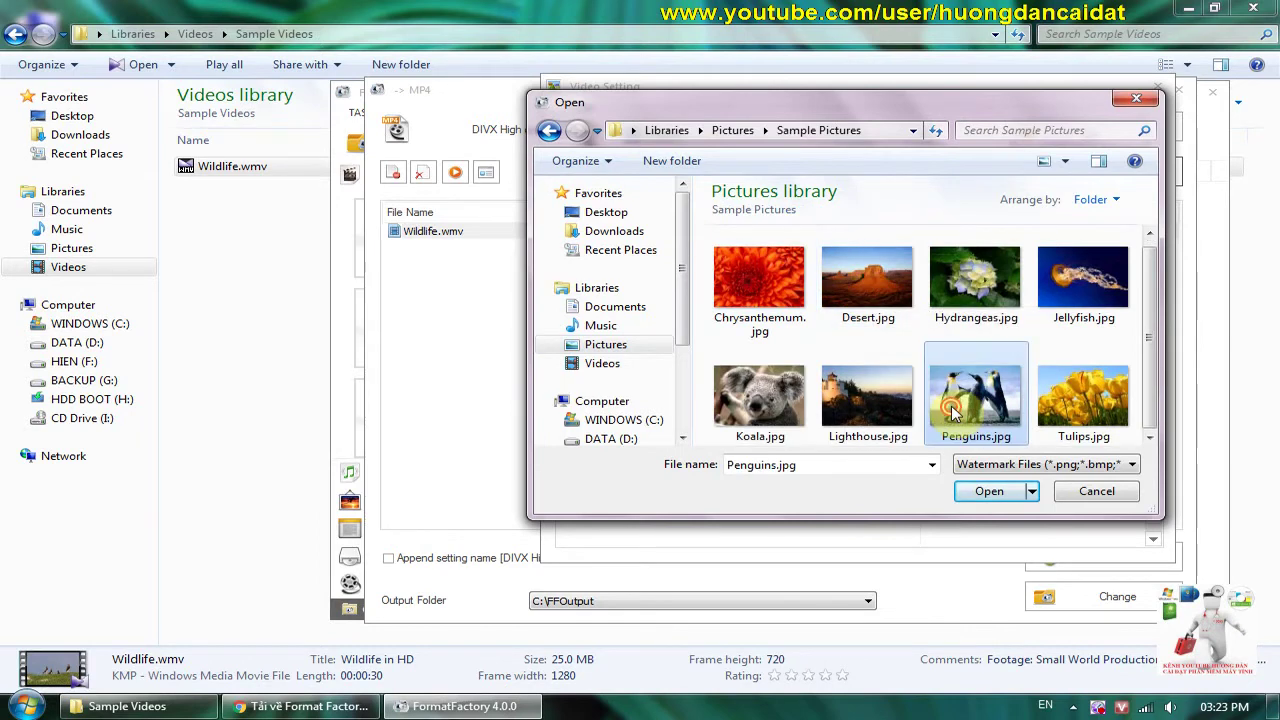
Set the watermark position to Top Right and its margin to 5%
{"action": "left_click", "coordinate": [964, 420]}
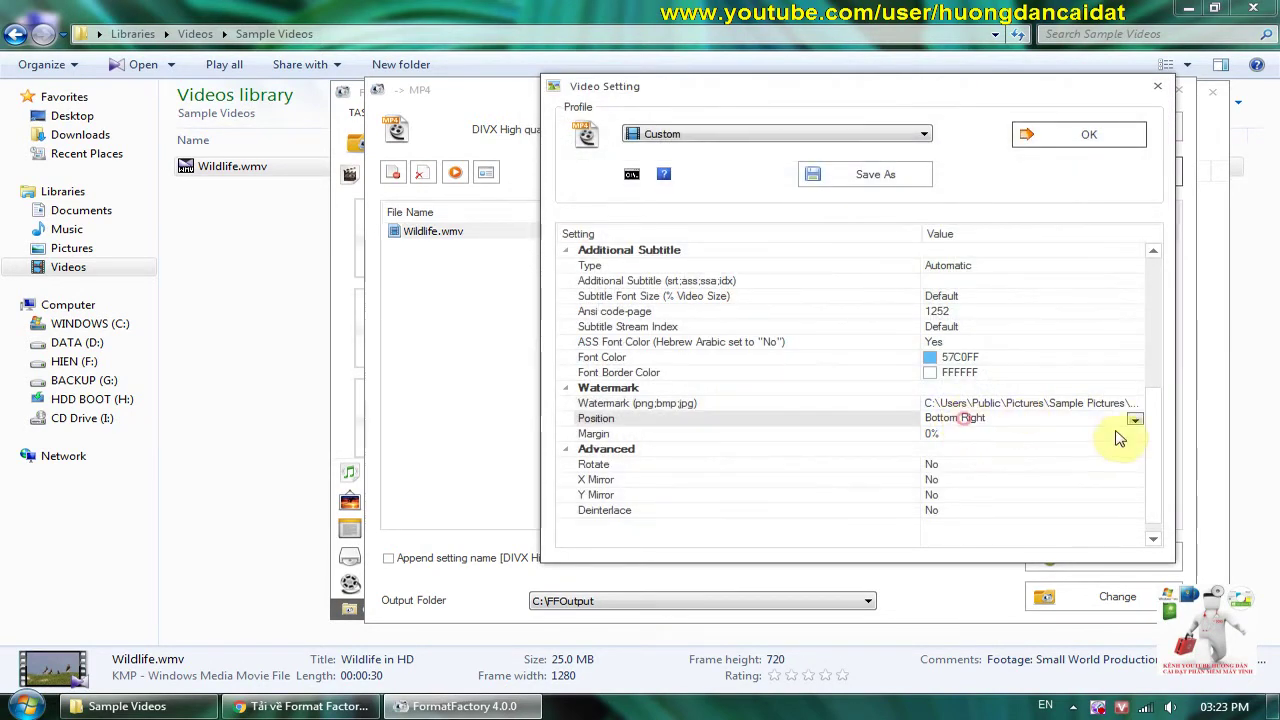
{"action": "left_click", "coordinate": [1134, 419]}
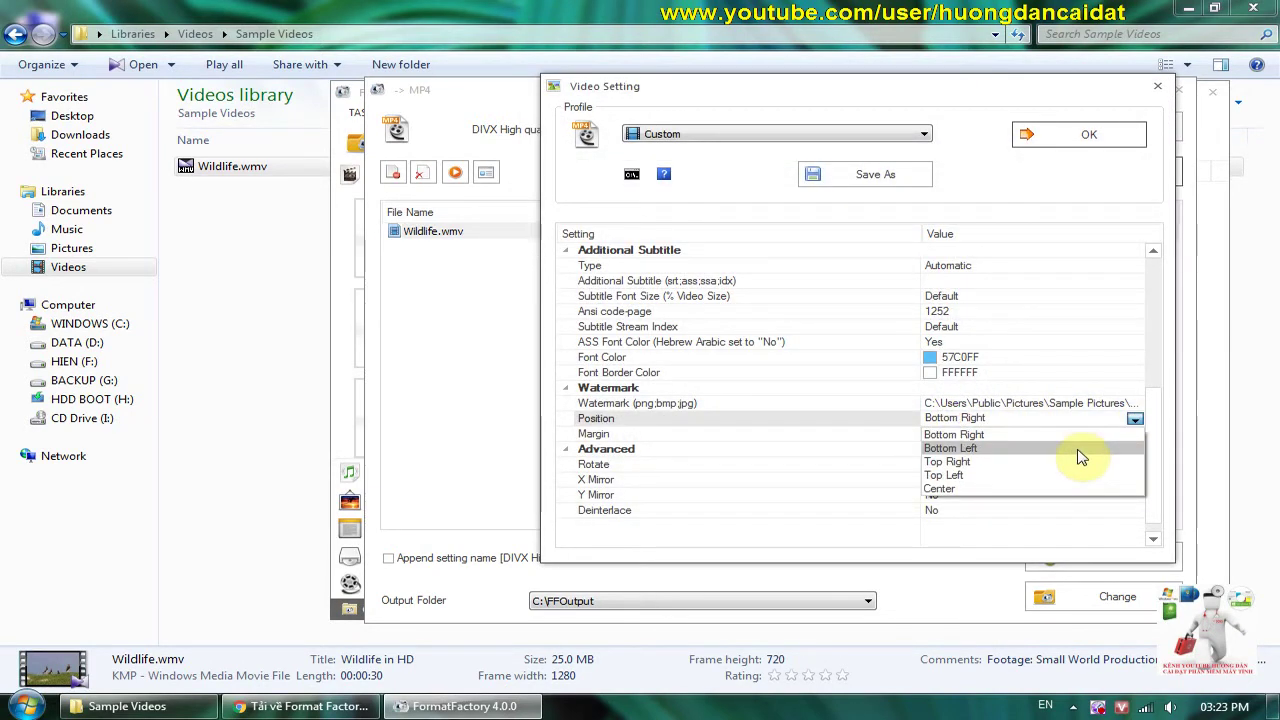
{"action": "left_click", "coordinate": [1060, 465]}
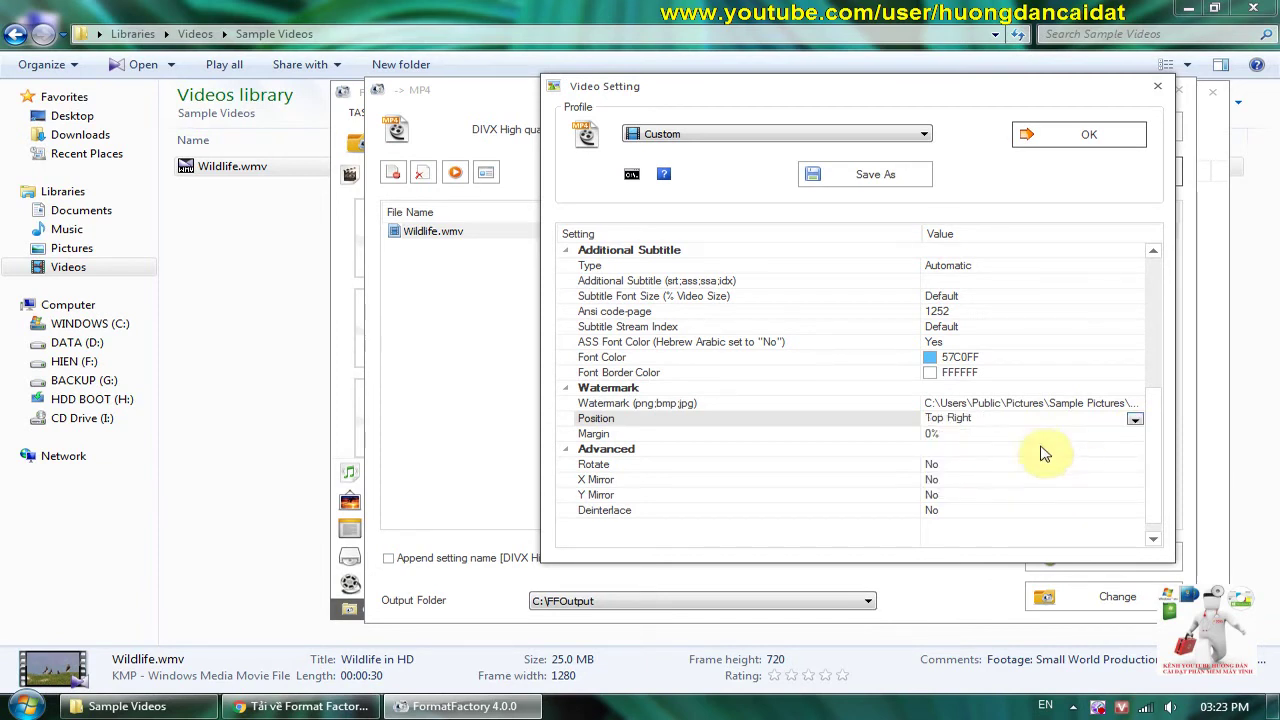
{"action": "left_click", "coordinate": [1090, 434]}
{"action": "left_click", "coordinate": [1134, 434]}
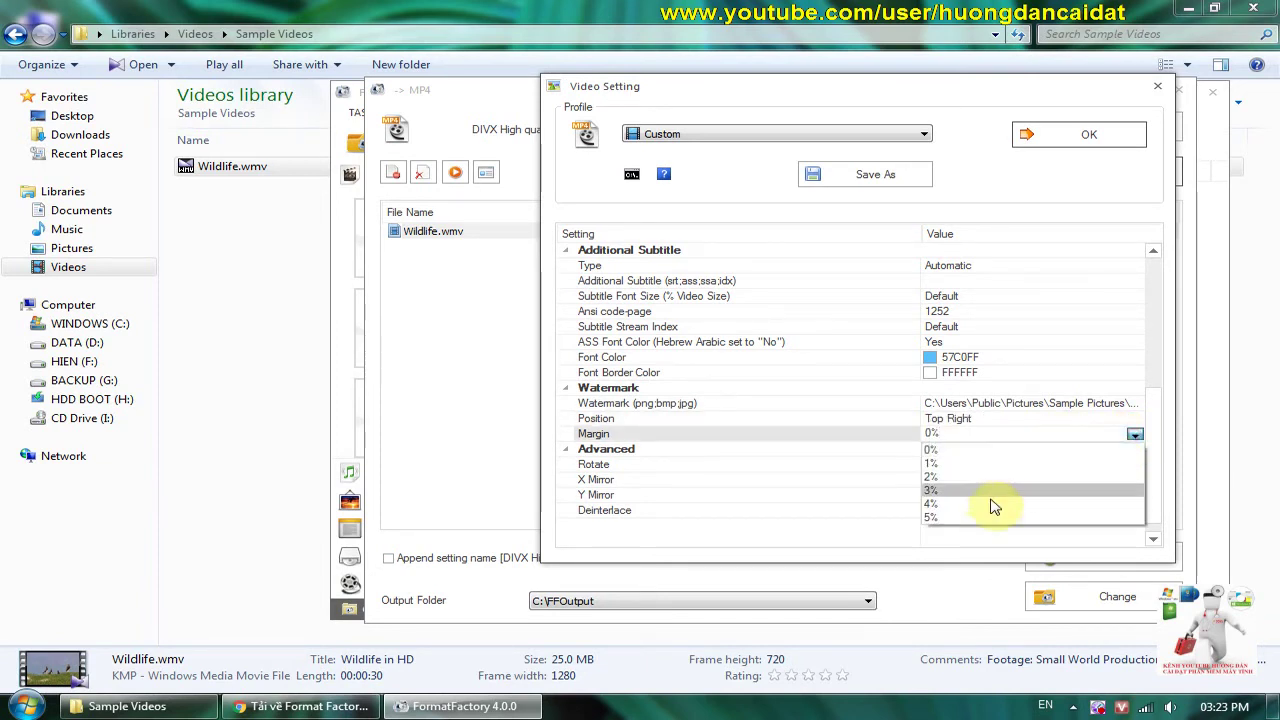
{"action": "left_click", "coordinate": [934, 517]}
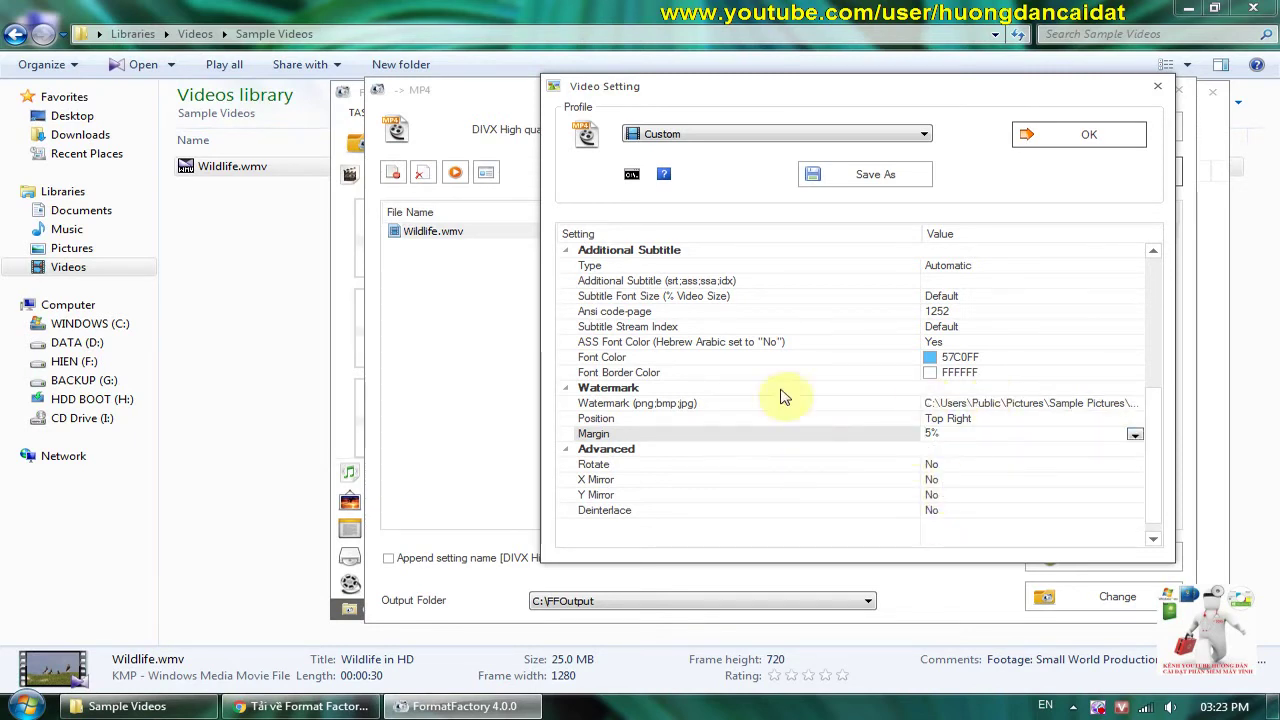
Review the Rotate, X Mirror and Y Mirror options without changing them, and accept the video output settings
{"action": "left_click", "coordinate": [723, 467]}
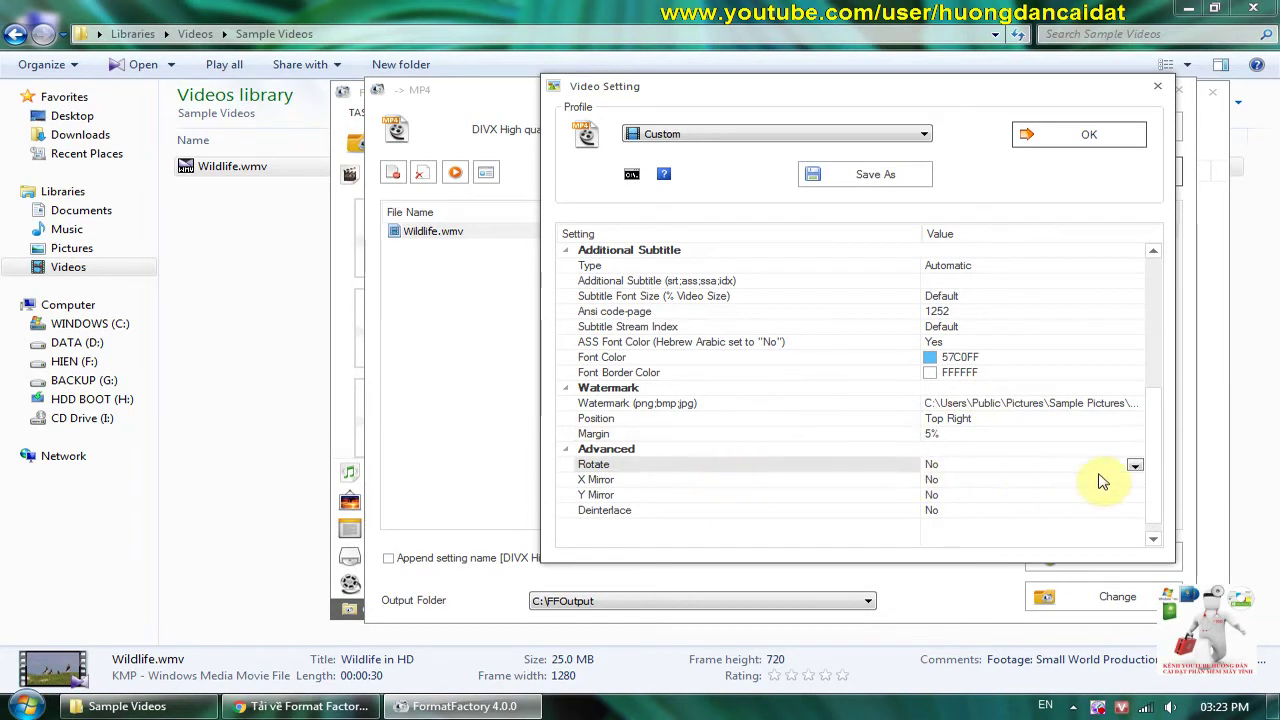
{"action": "left_click", "coordinate": [1135, 467]}
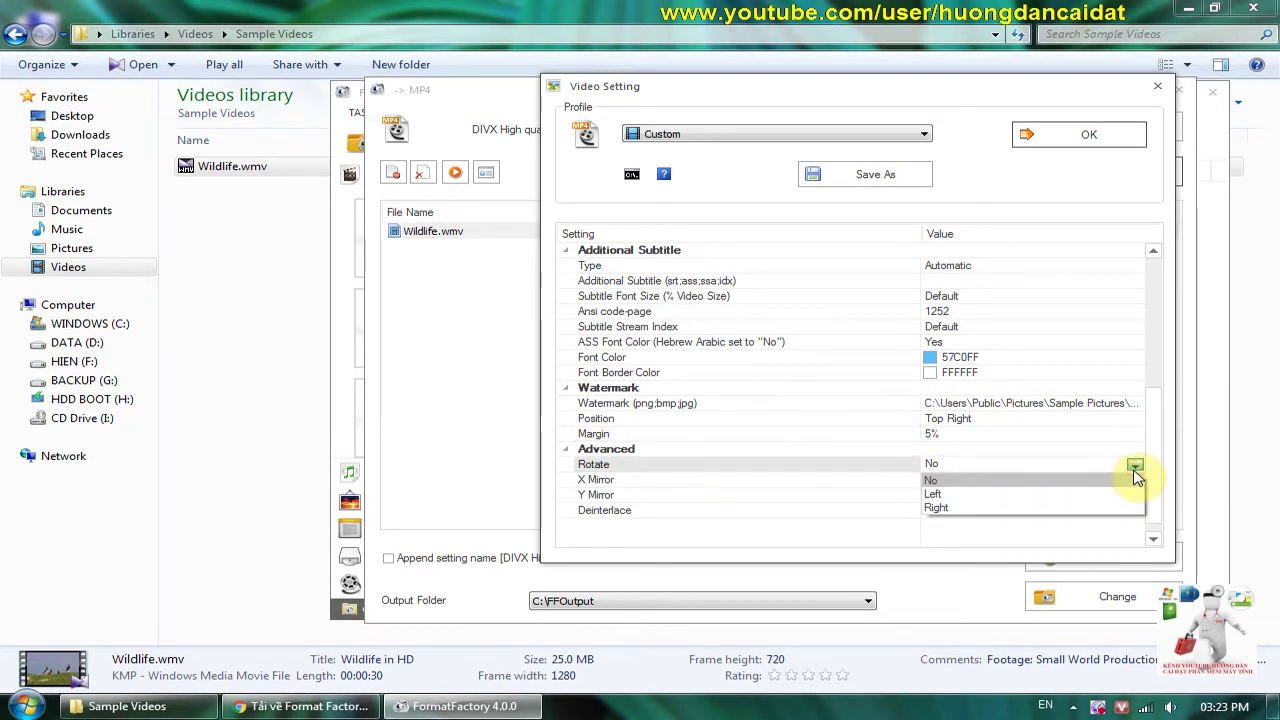
{"action": "left_click", "coordinate": [1135, 470]}
{"action": "left_click", "coordinate": [628, 494]}
{"action": "left_click", "coordinate": [629, 479]}
{"action": "left_click", "coordinate": [640, 494]}
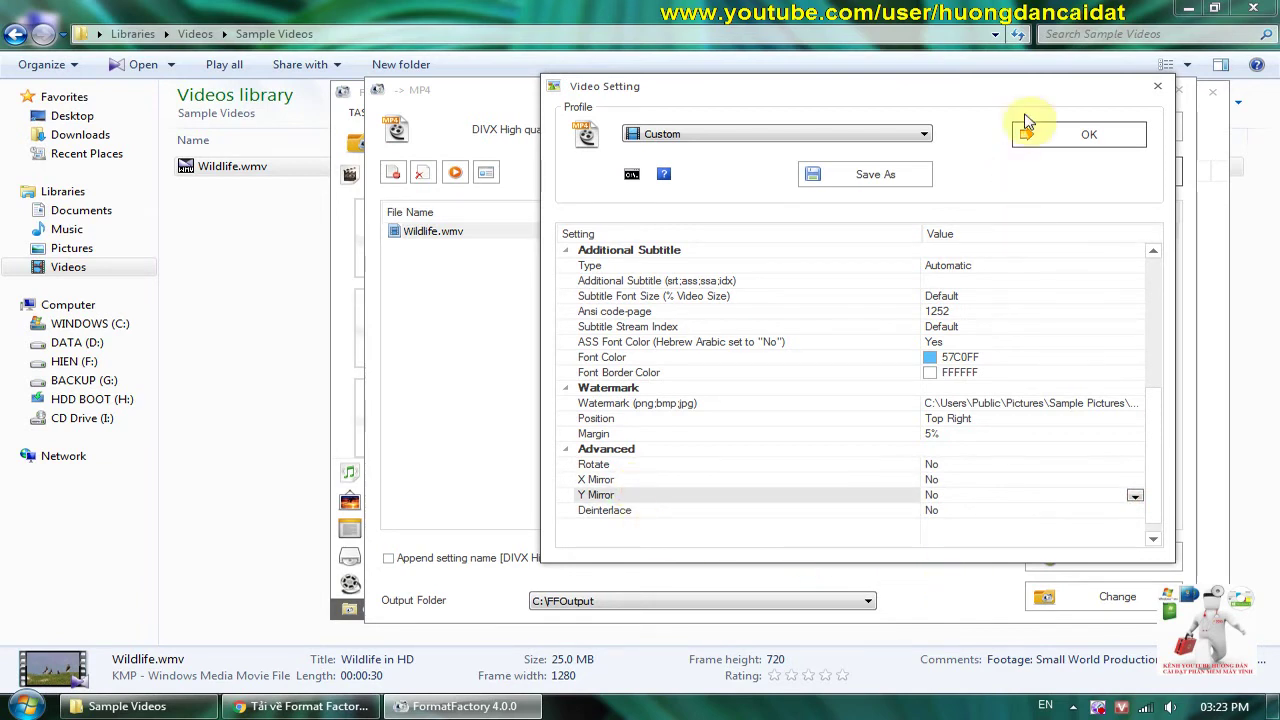
{"action": "left_click", "coordinate": [1072, 140]}
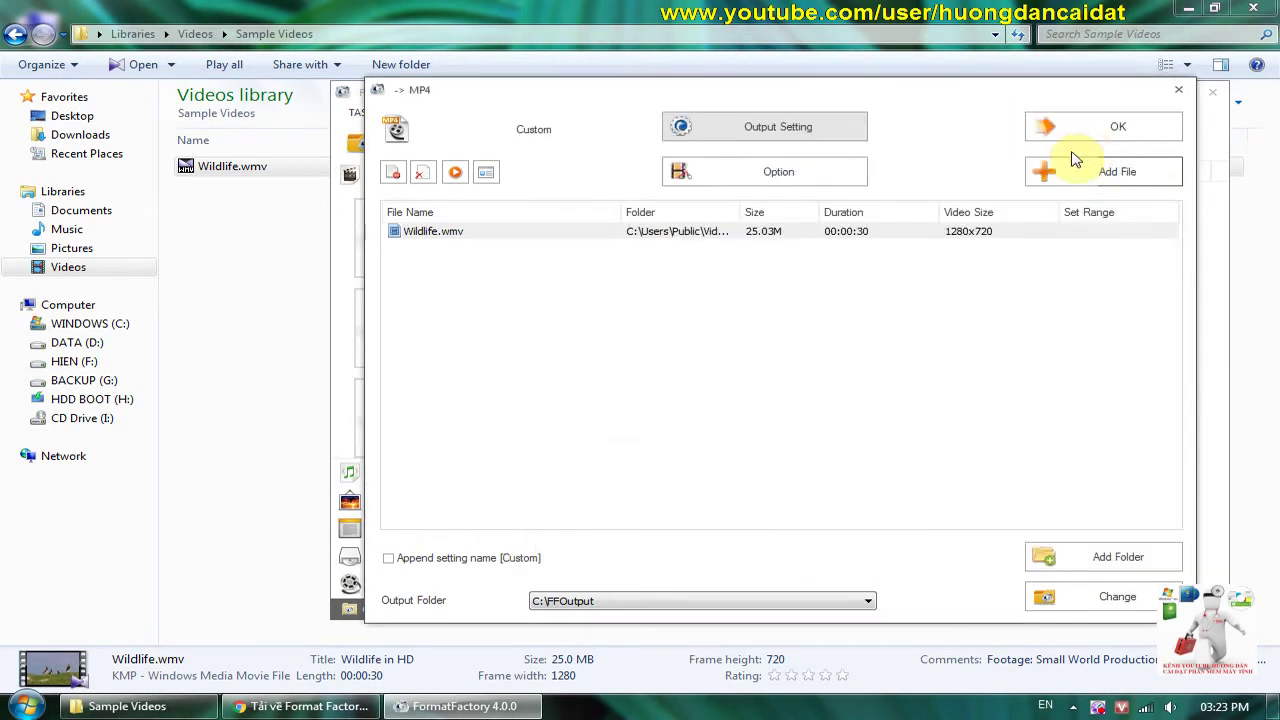
Change the output folder of the conversion to the Desktop
{"action": "left_click", "coordinate": [745, 598]}
{"action": "left_click", "coordinate": [911, 526]}
{"action": "left_click", "coordinate": [1088, 607]}
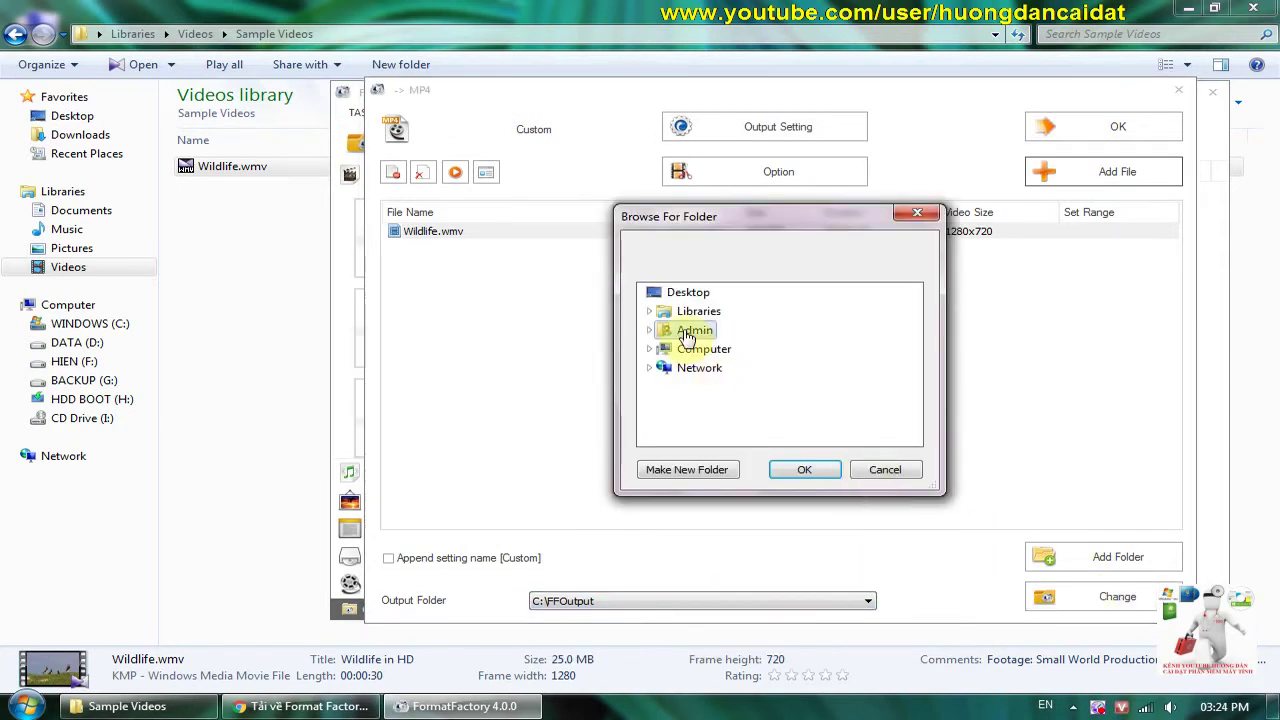
{"action": "left_click", "coordinate": [801, 470]}
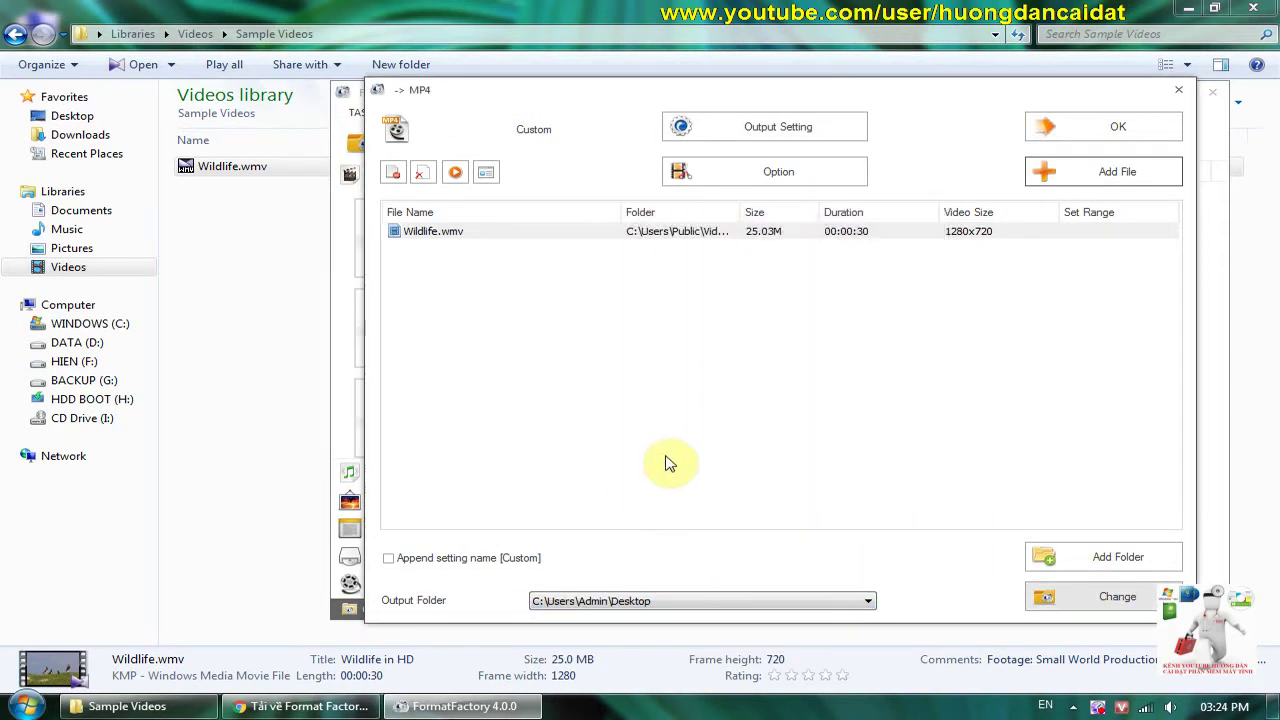
Set the clip range of Wildlife.wmv to start at 00:01:00 and end at 00:02:00
{"action": "left_click", "coordinate": [759, 180]}
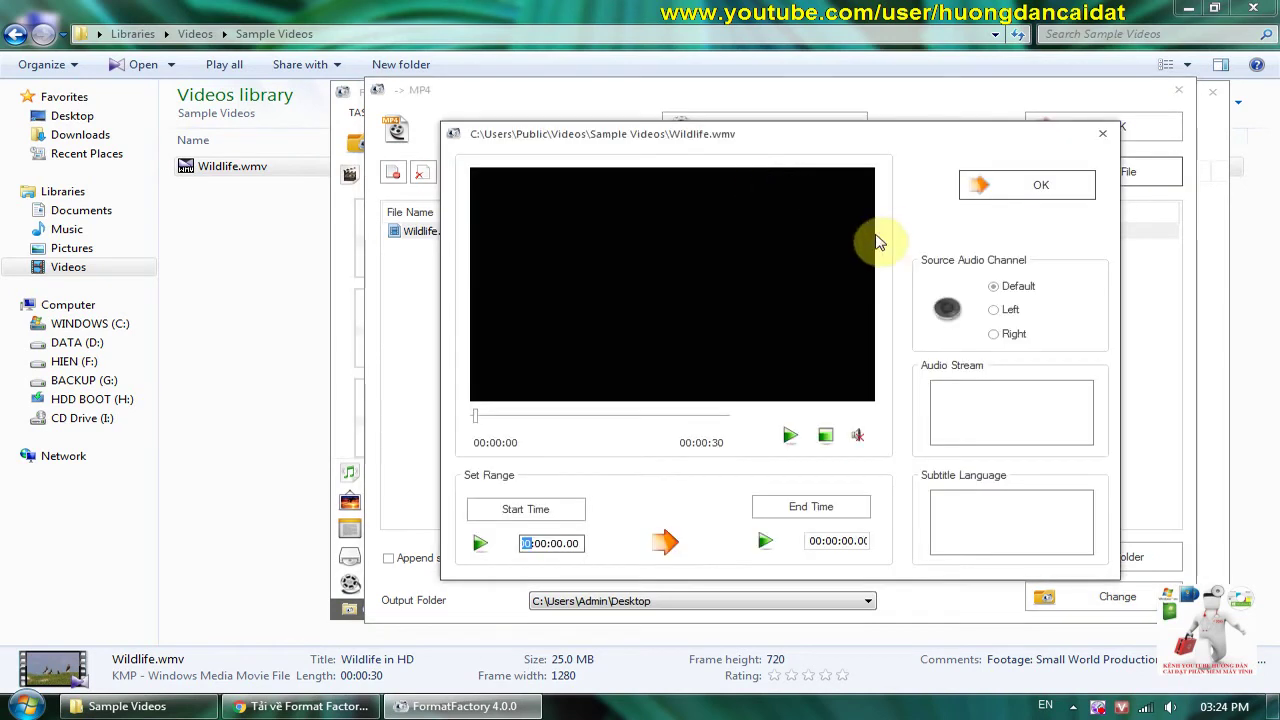
{"action": "left_click", "coordinate": [790, 435]}
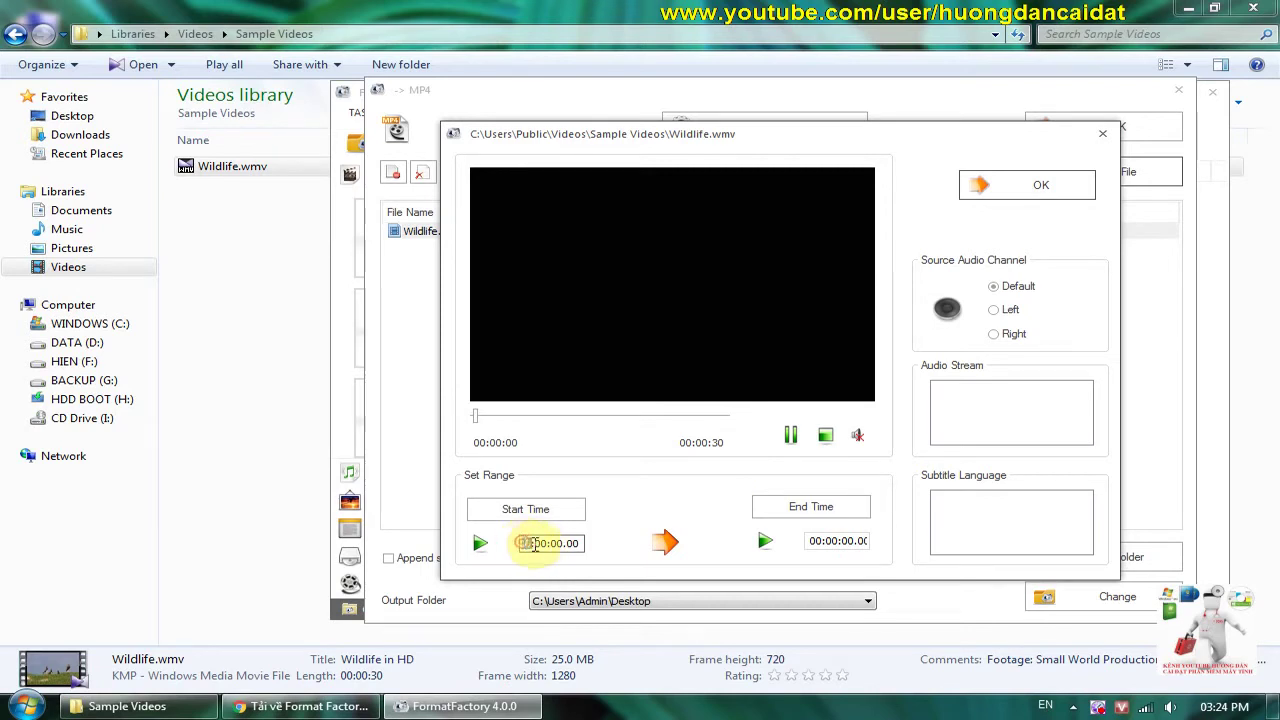
{"action": "type", "text": "1"}
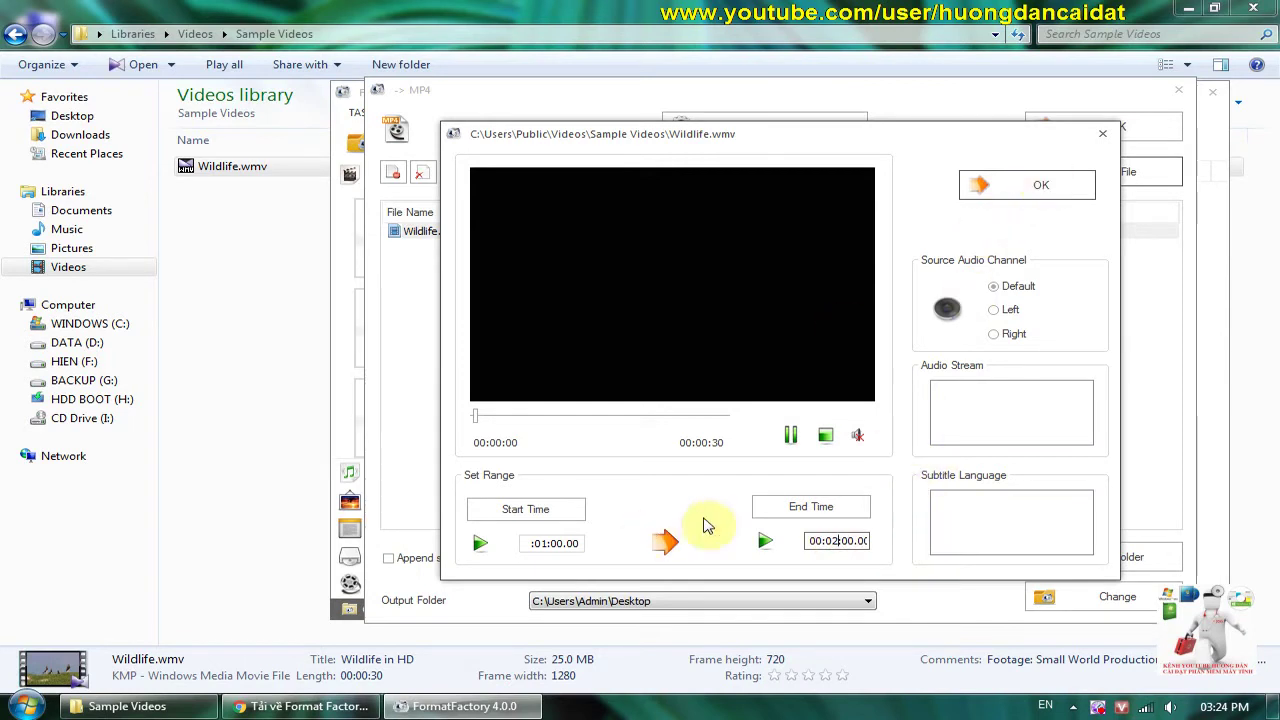
{"action": "left_click", "coordinate": [1050, 190]}
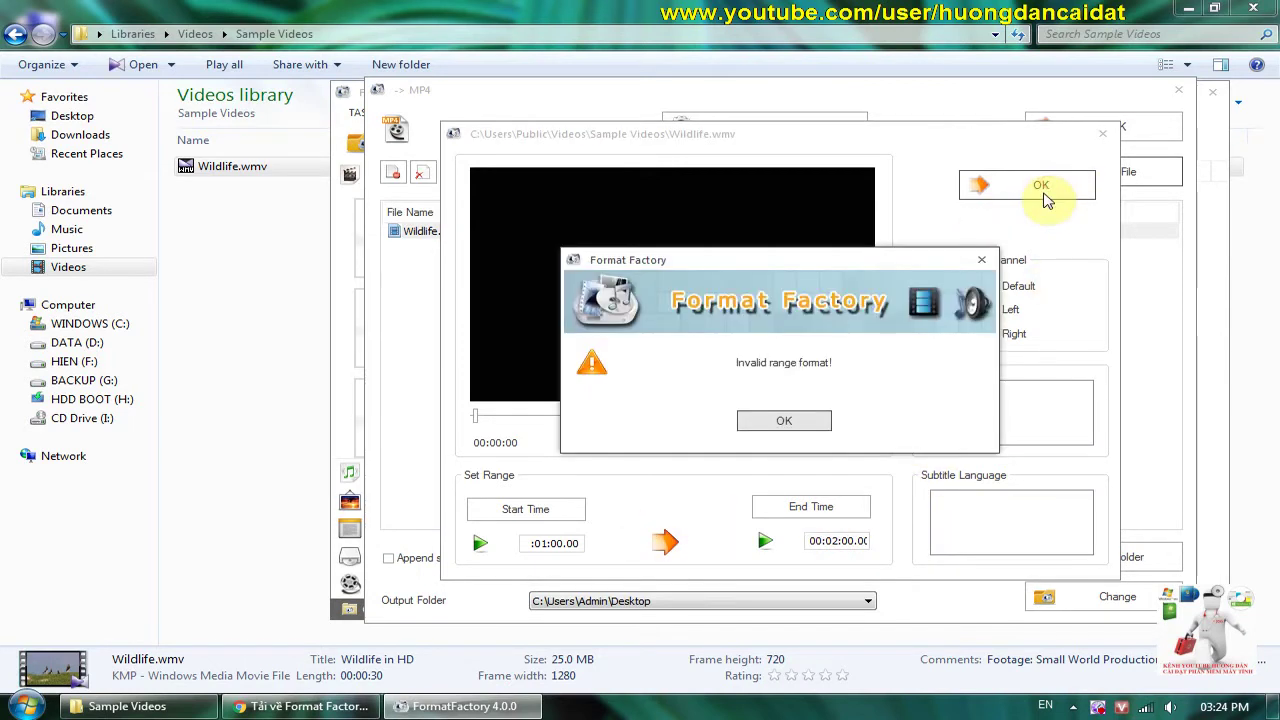
{"action": "left_click", "coordinate": [779, 422]}
{"action": "left_click", "coordinate": [553, 542]}
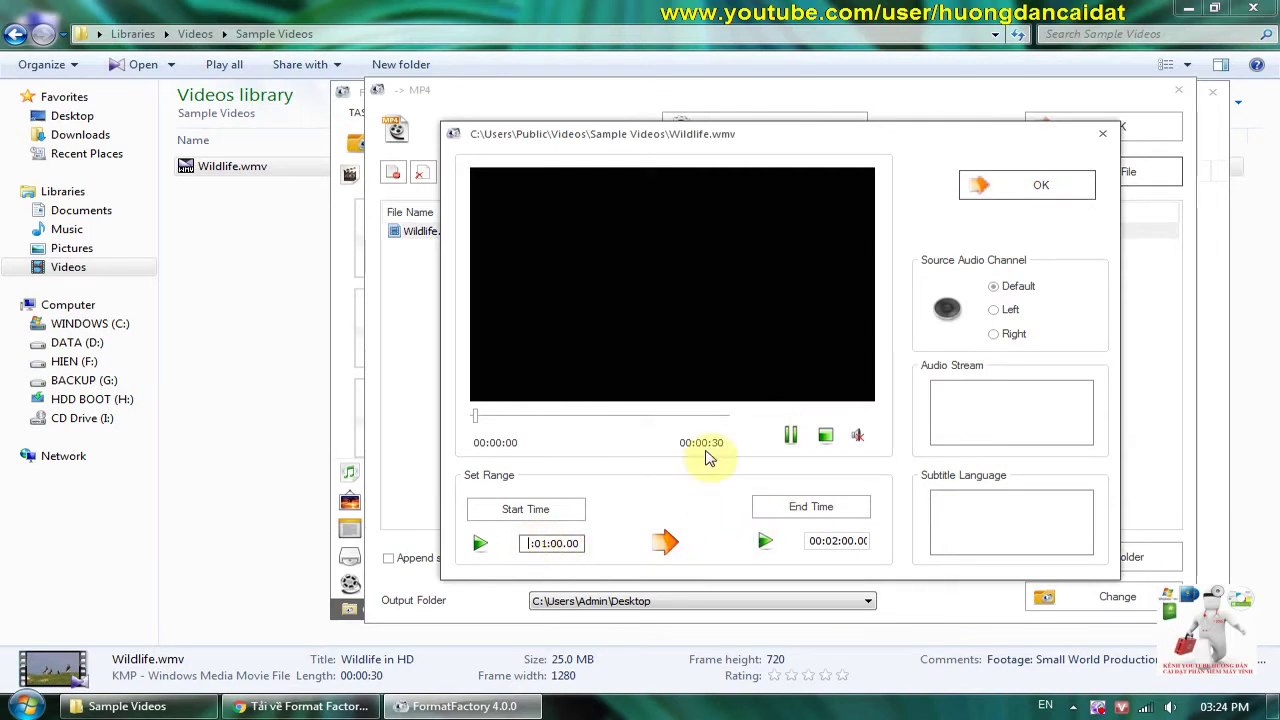
{"action": "left_click", "coordinate": [1052, 190]}
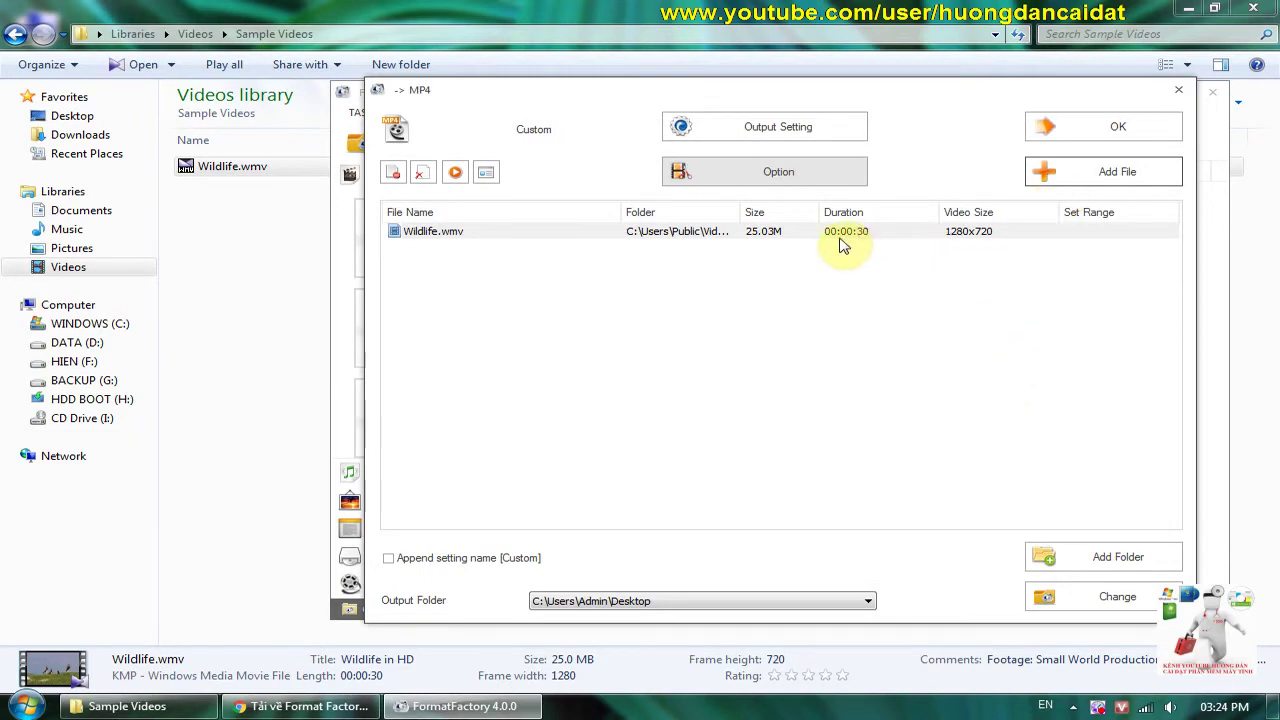
Set the clip range of Wildlife.wmv to start at 00:00:01 and end at 00:00:11
{"action": "left_click", "coordinate": [632, 231]}
{"action": "left_click", "coordinate": [720, 171]}
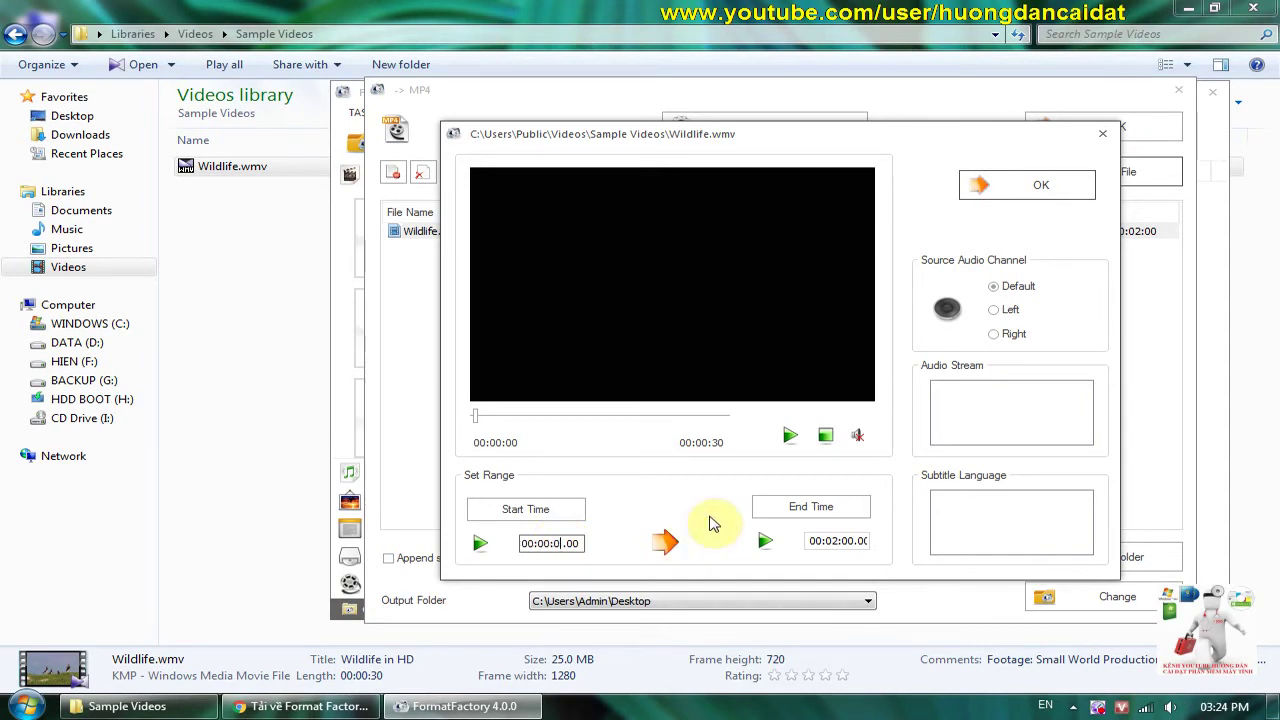
{"action": "left_click", "coordinate": [836, 541]}
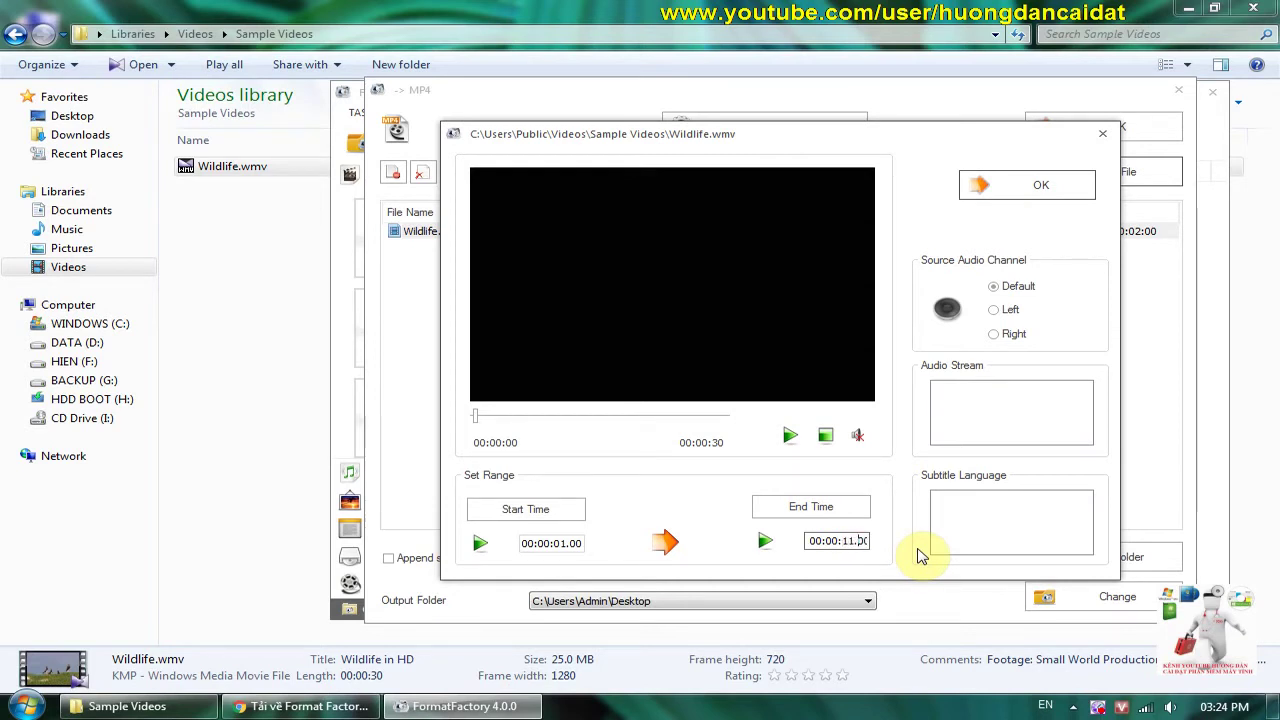
{"action": "left_click", "coordinate": [1040, 185]}
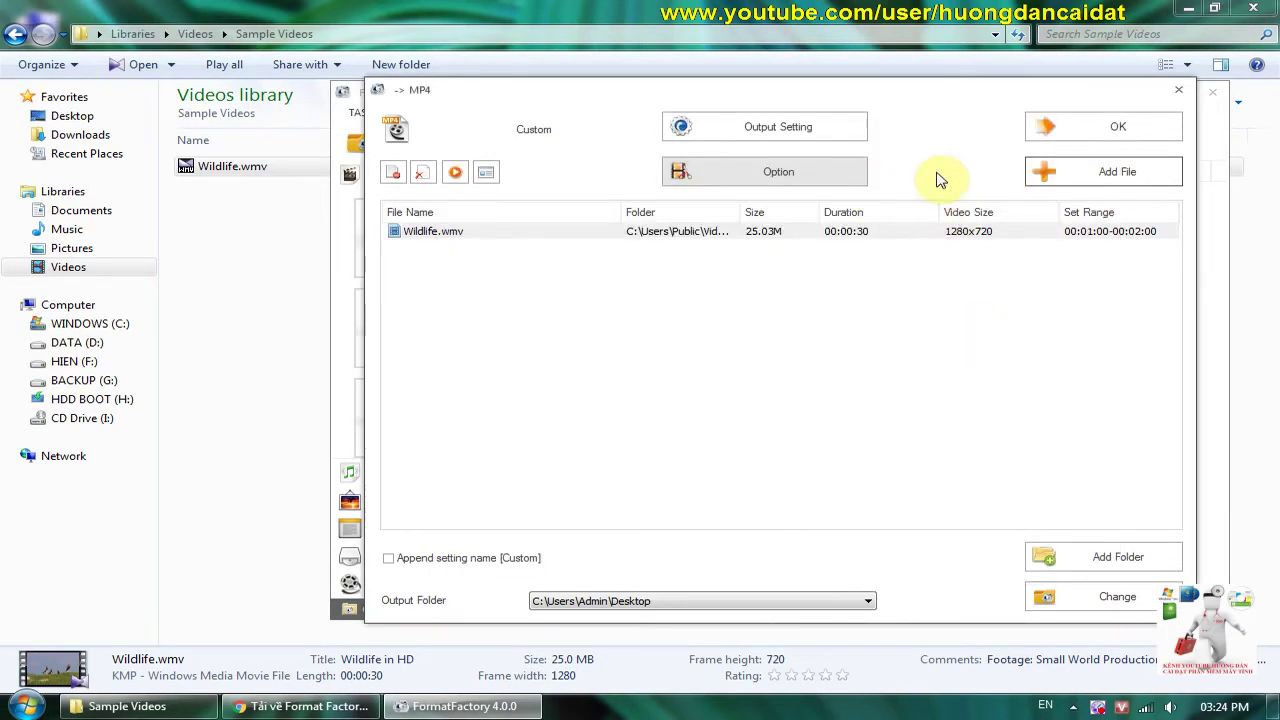
Accept the MP4 conversion task for Wildlife.wmv and start the conversion
{"action": "left_click", "coordinate": [1090, 143]}
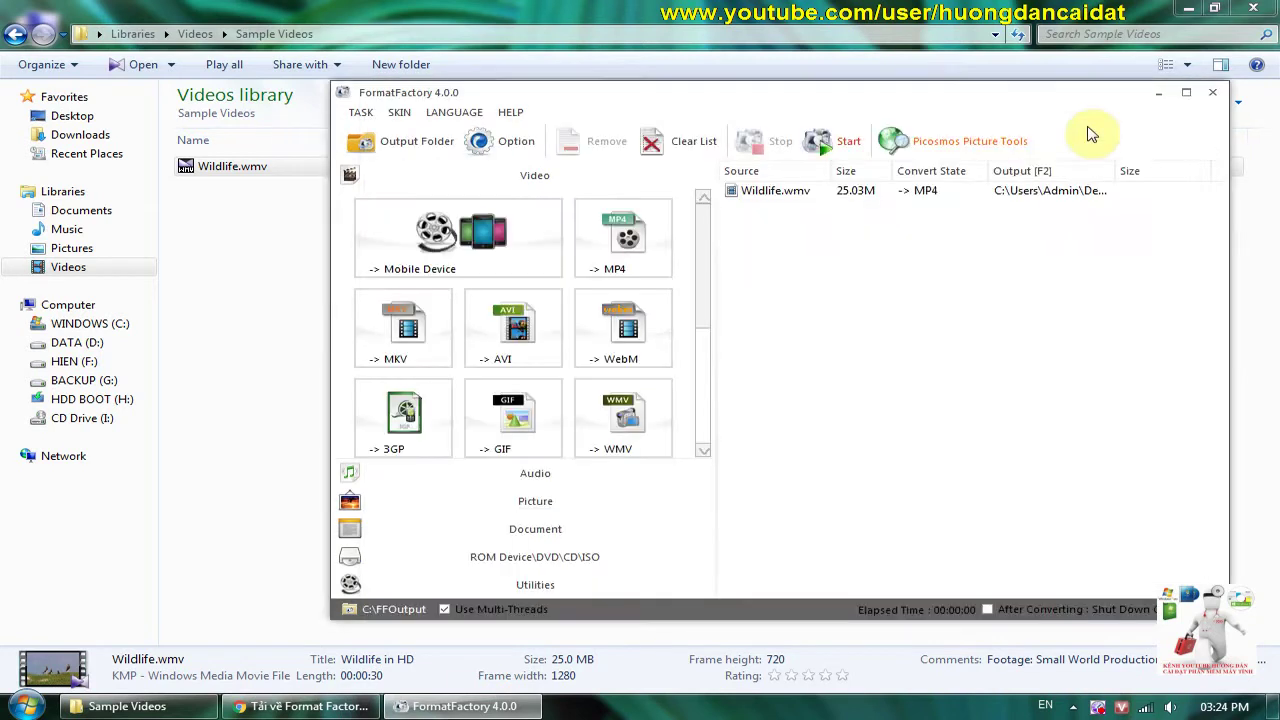
{"action": "left_click", "coordinate": [845, 141]}
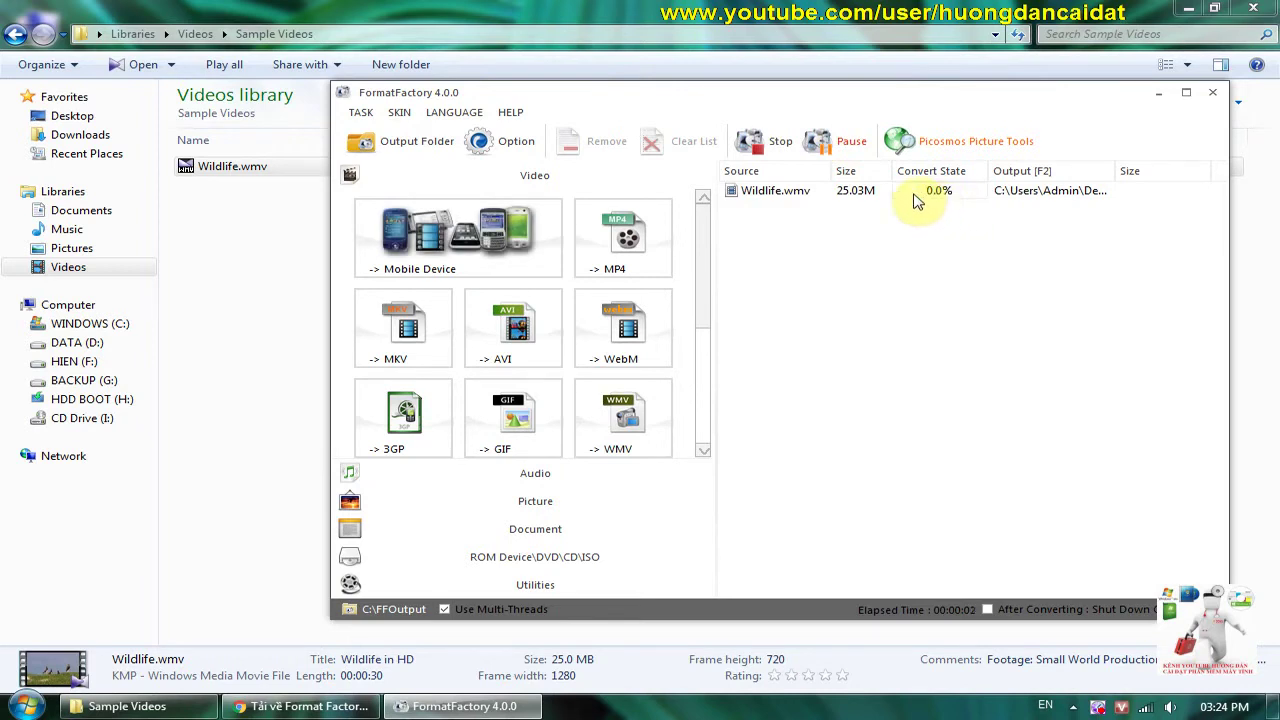
{"action": "left_click_drag", "start_coordinate": [905, 96], "coordinate": [834, 109]}
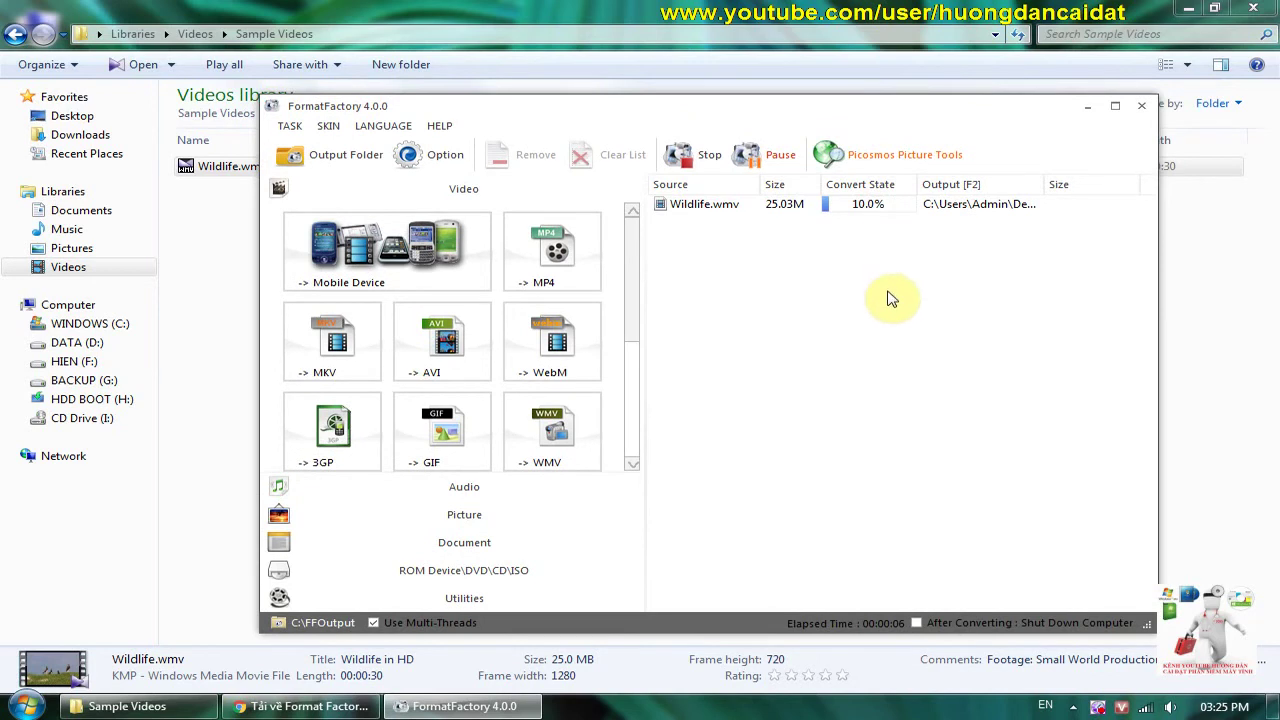
Review the general, Subtitle Font and Advanced pages of the program options, and leave without making changes
{"action": "left_click", "coordinate": [415, 160]}
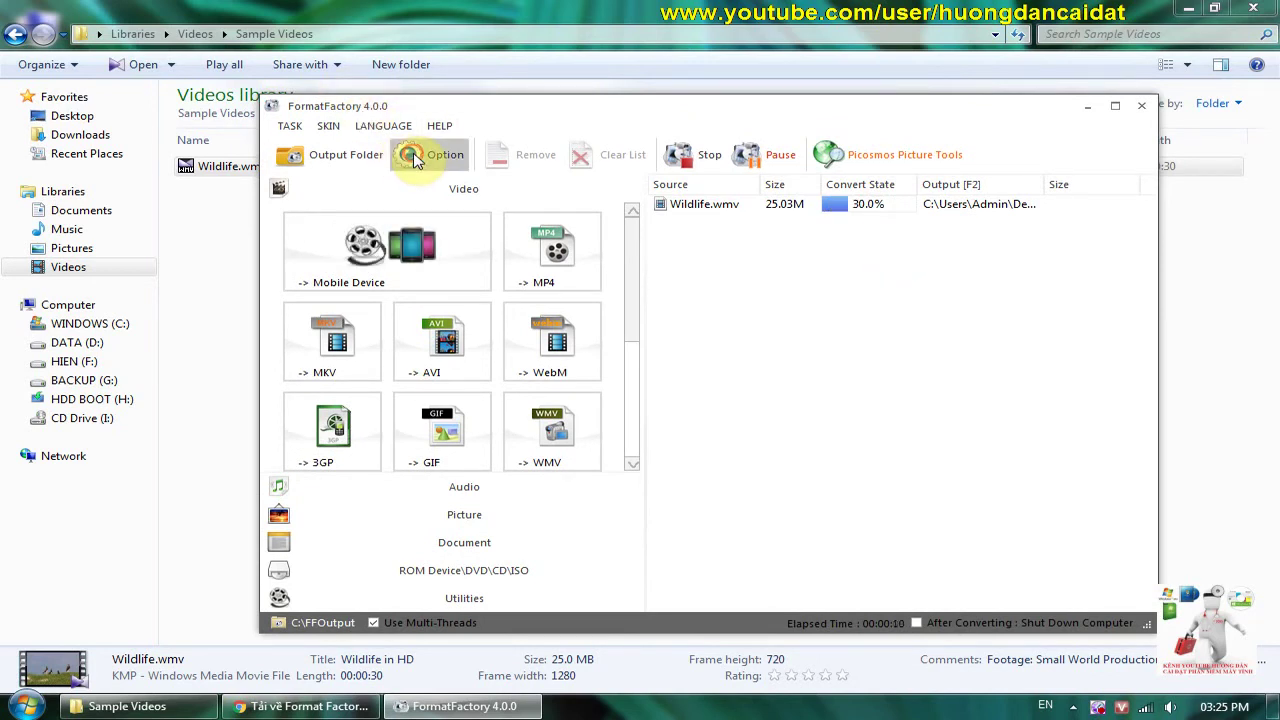
{"action": "left_click_drag", "start_coordinate": [535, 128], "coordinate": [633, 76]}
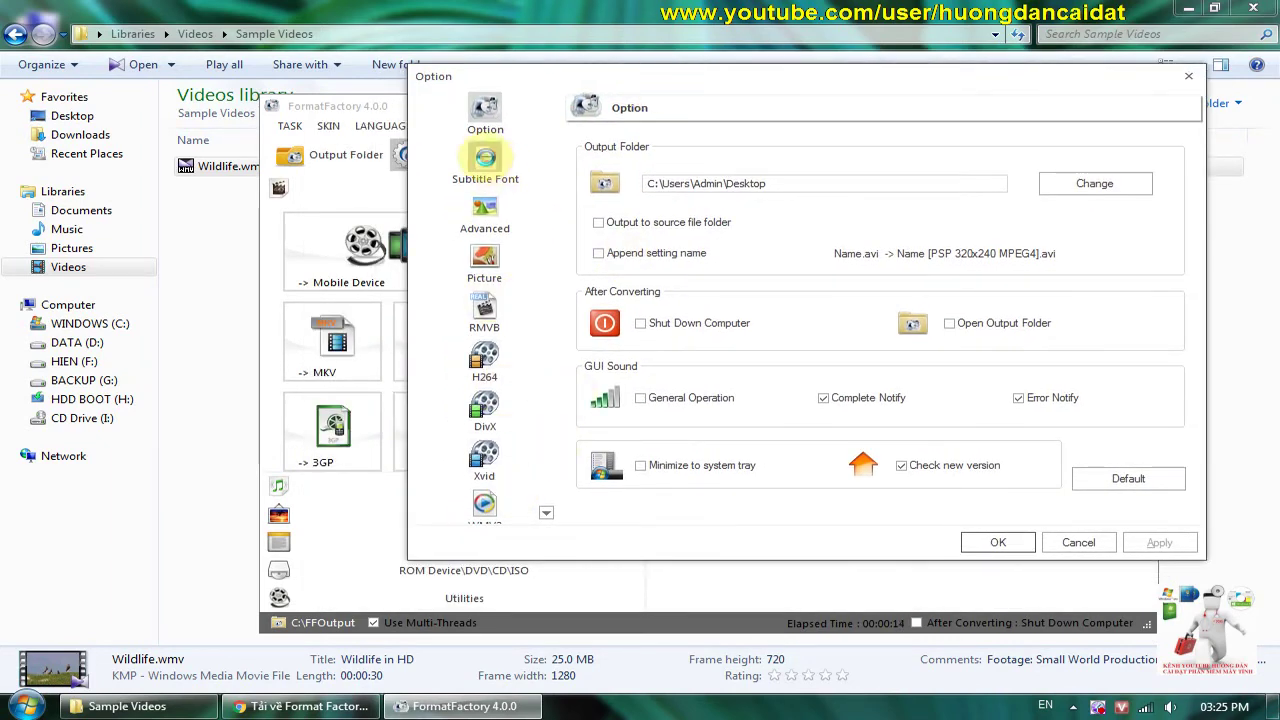
{"action": "left_click", "coordinate": [486, 158]}
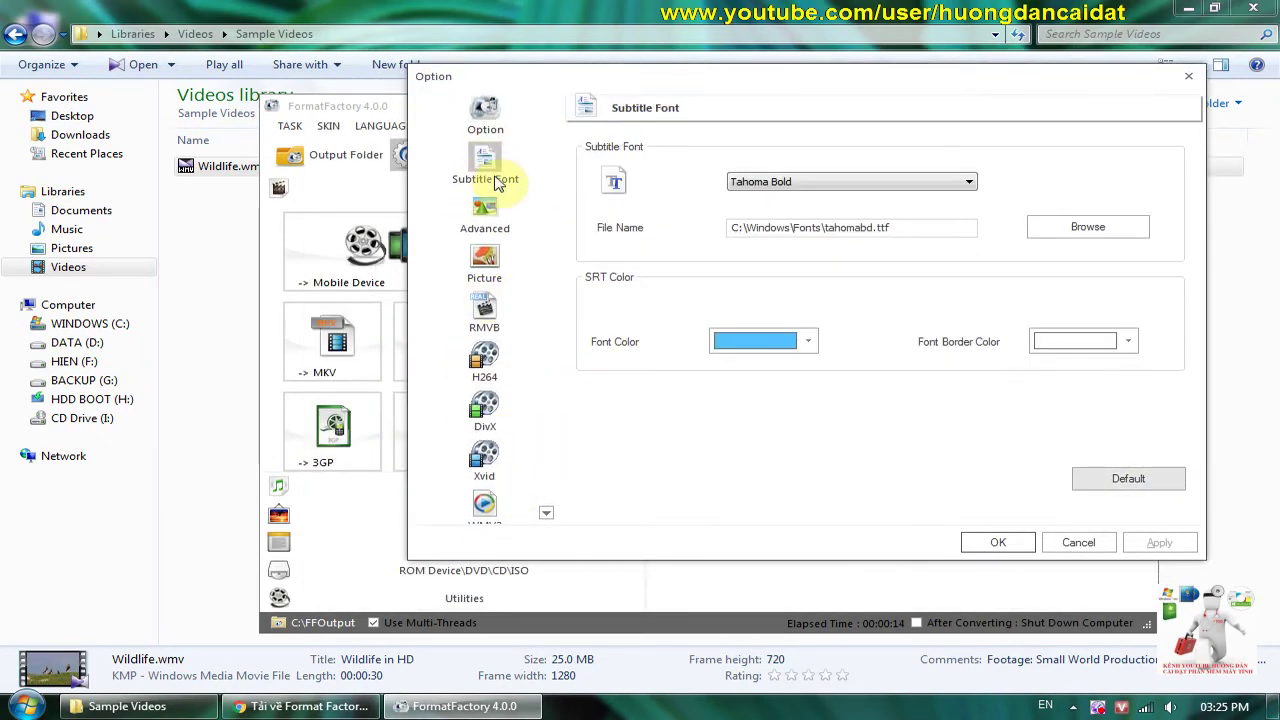
{"action": "left_click", "coordinate": [486, 112]}
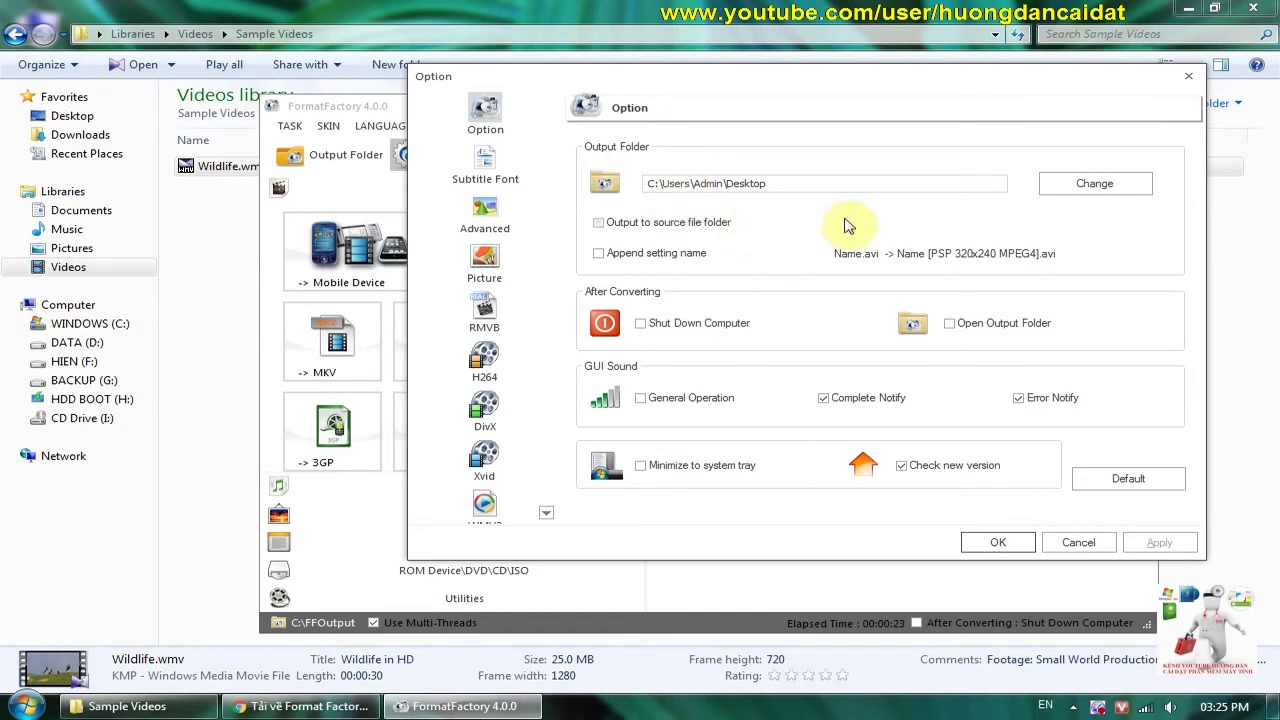
{"action": "left_click", "coordinate": [485, 212]}
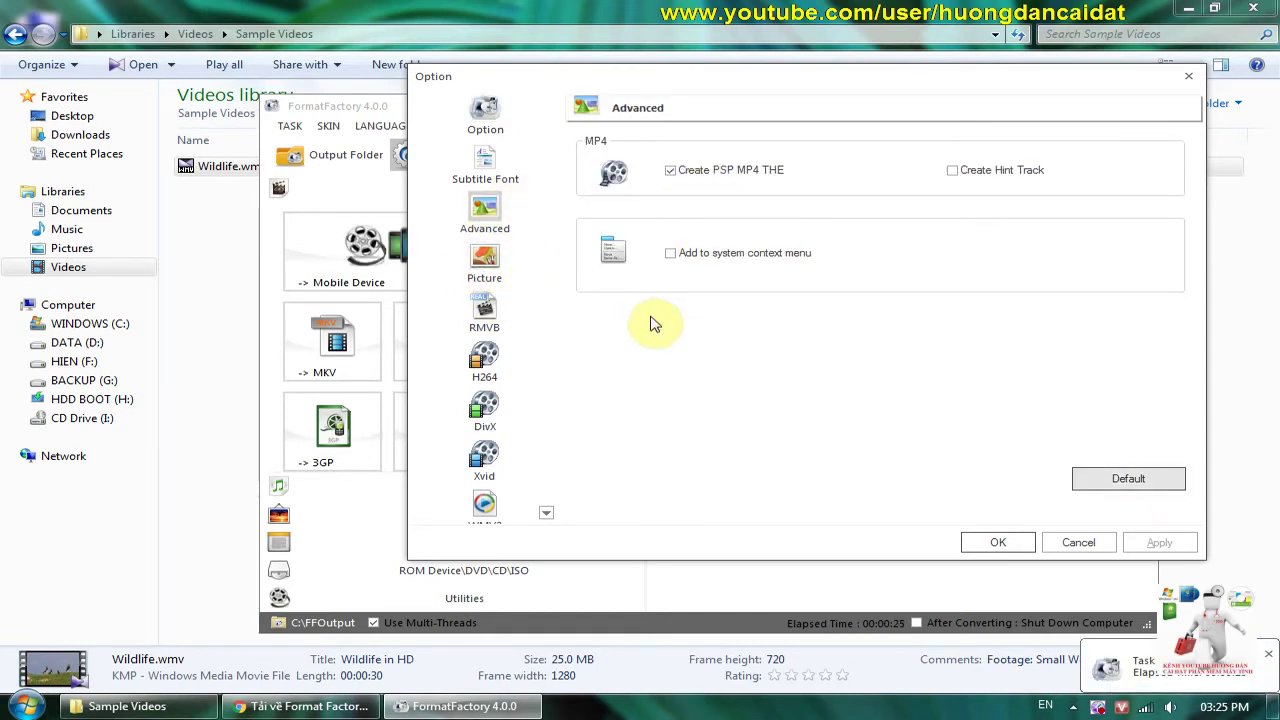
{"action": "left_click", "coordinate": [1074, 546]}
Reveal the desktop and move the converted Wildlife clip directly below the Format Factory shortcut
{"action": "left_click", "coordinate": [722, 205]}
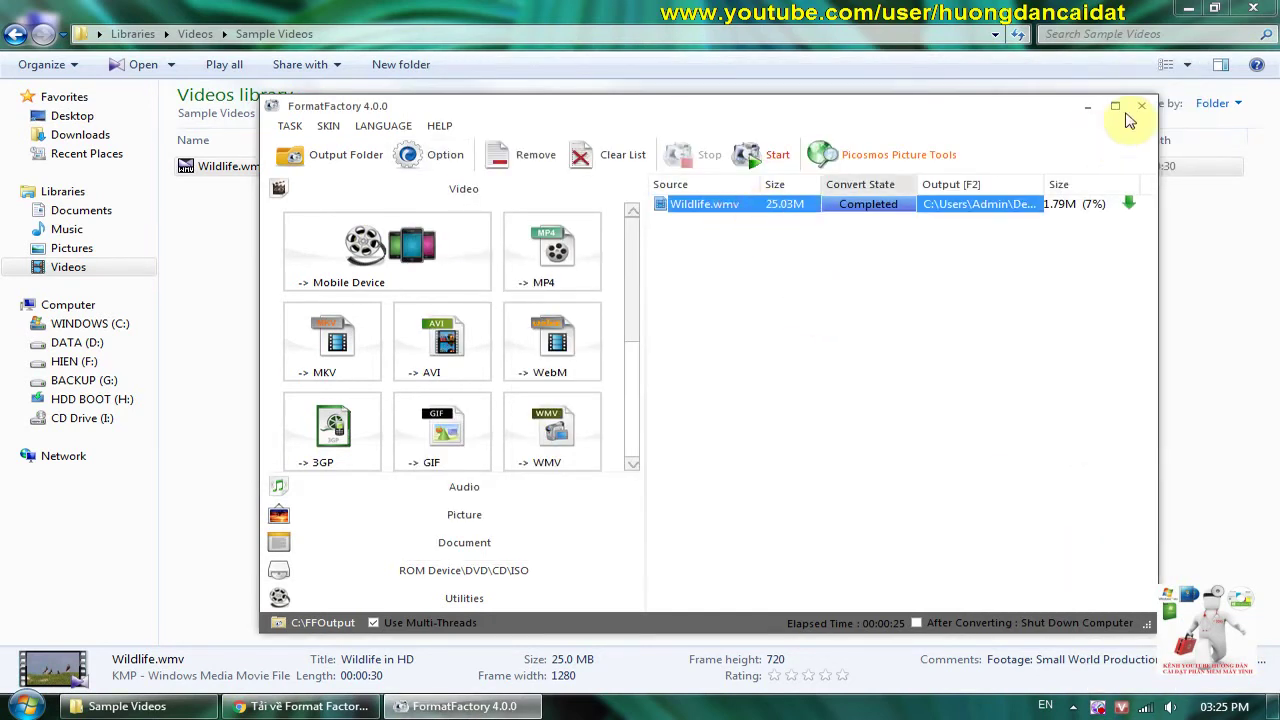
{"action": "left_click", "coordinate": [997, 294]}
{"action": "left_click", "coordinate": [1188, 8]}
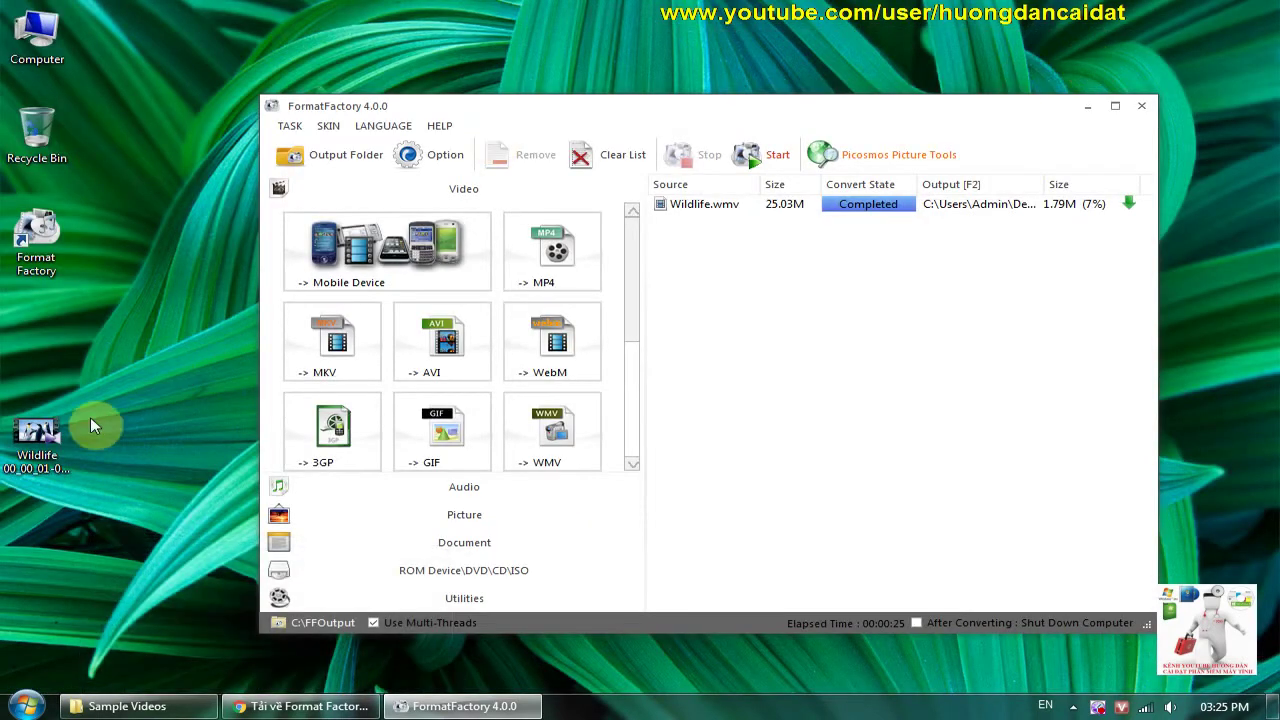
{"action": "left_click", "coordinate": [40, 465]}
{"action": "left_click_drag", "start_coordinate": [40, 465], "coordinate": [50, 350]}
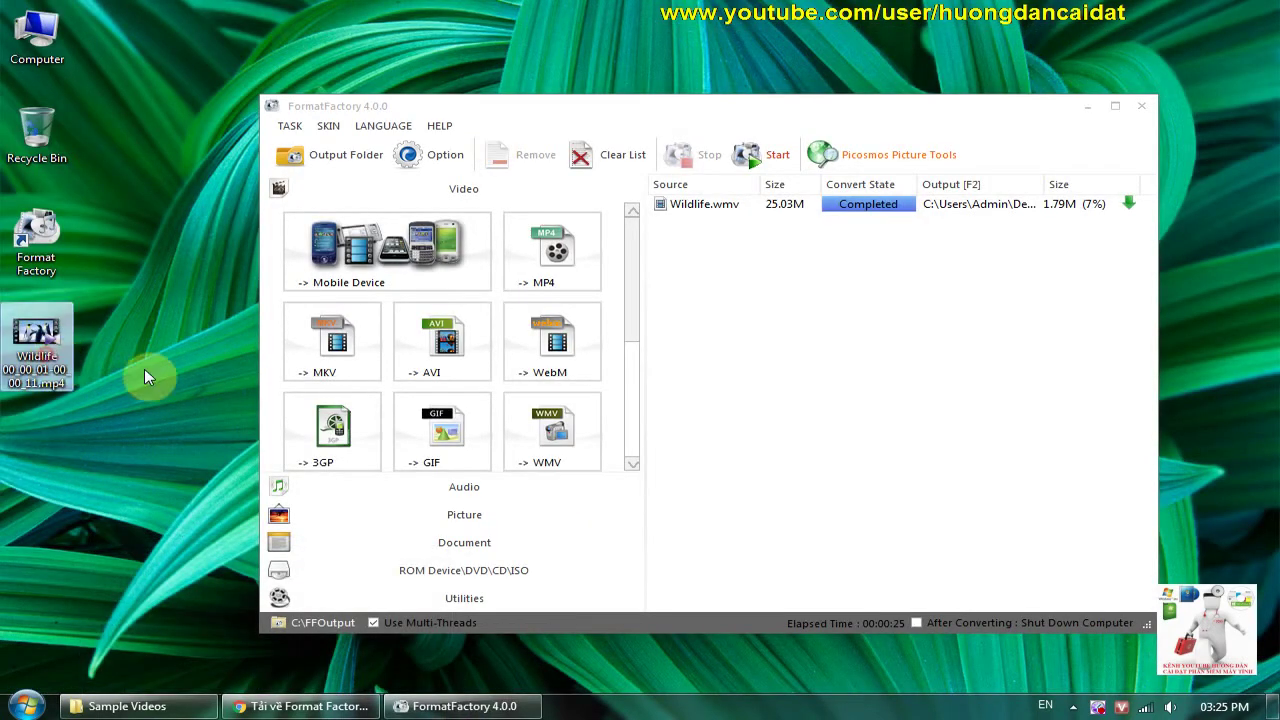
Play the converted Wildlife clip from the desktop in a smaller, repositioned player window, and close the player
{"action": "double_click", "coordinate": [44, 357]}
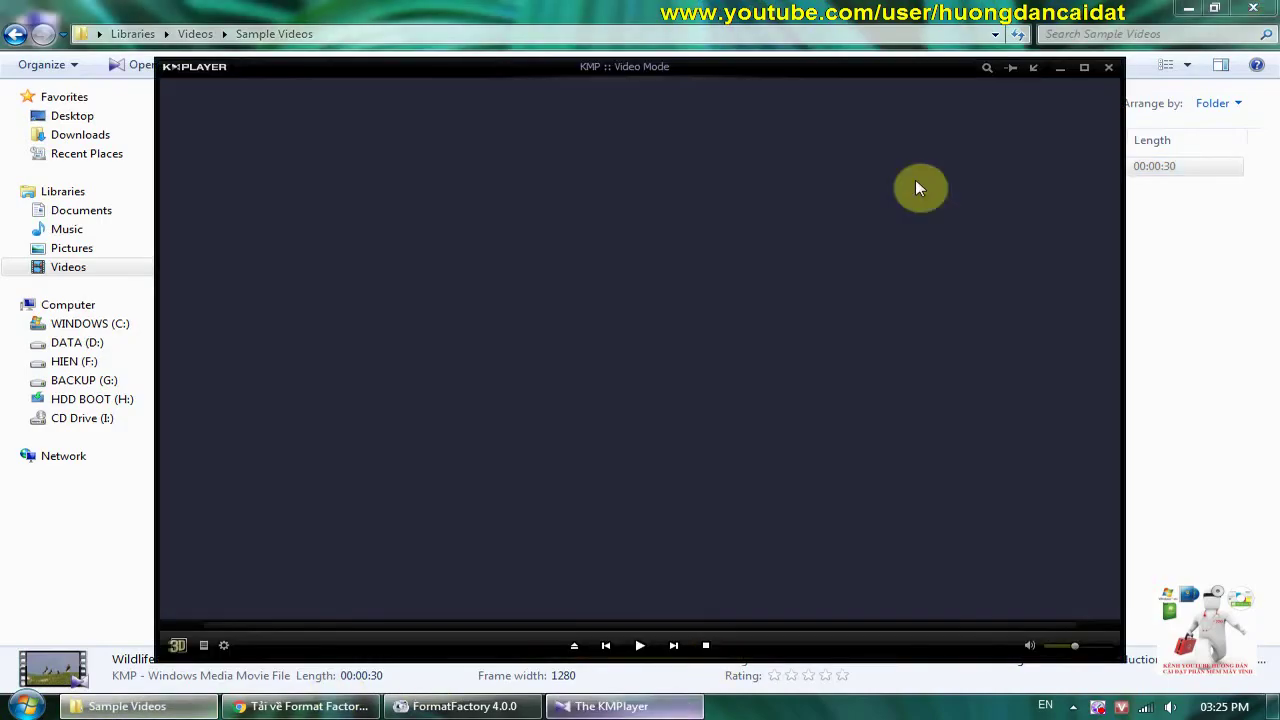
{"action": "left_click_drag", "start_coordinate": [893, 58], "coordinate": [885, 206]}
{"action": "left_click_drag", "start_coordinate": [1123, 363], "coordinate": [636, 350]}
{"action": "left_click_drag", "start_coordinate": [449, 206], "coordinate": [788, 239]}
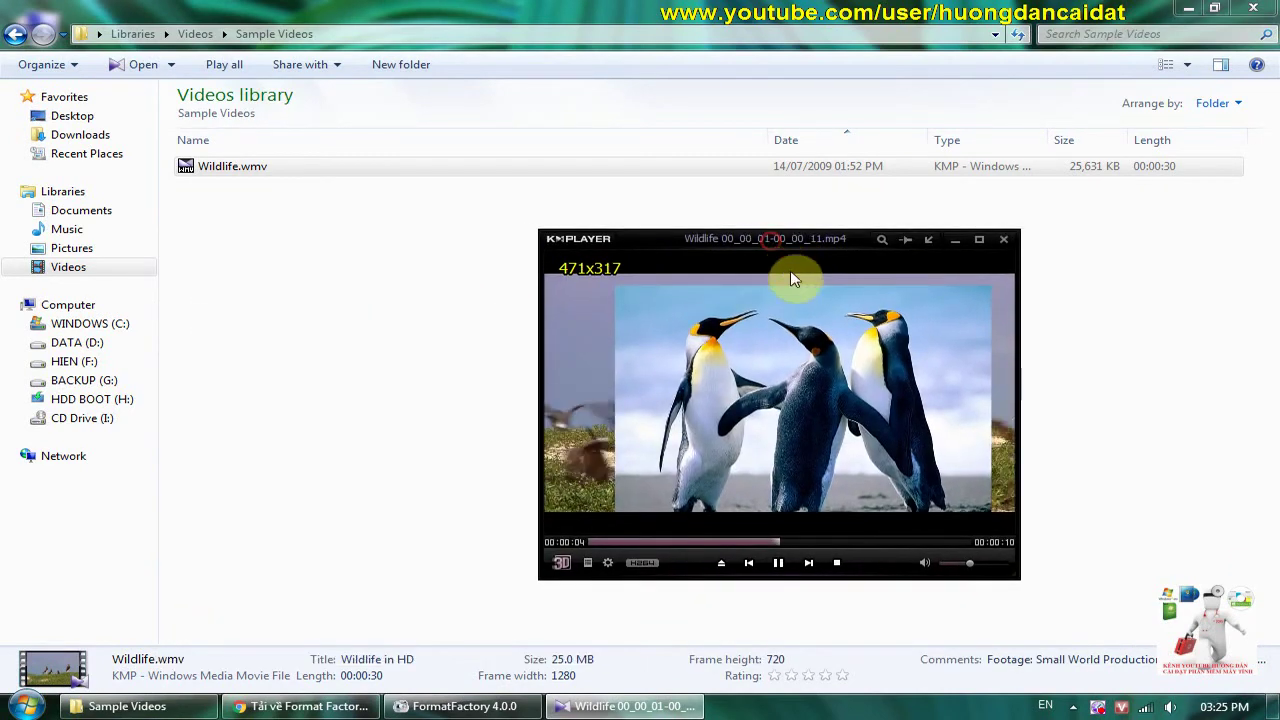
{"action": "left_click", "coordinate": [1006, 241]}
{"action": "left_click", "coordinate": [937, 283]}
Play the converted Wildlife clip from the desktop once more to check its watermark, and close the player
{"action": "left_click", "coordinate": [463, 706]}
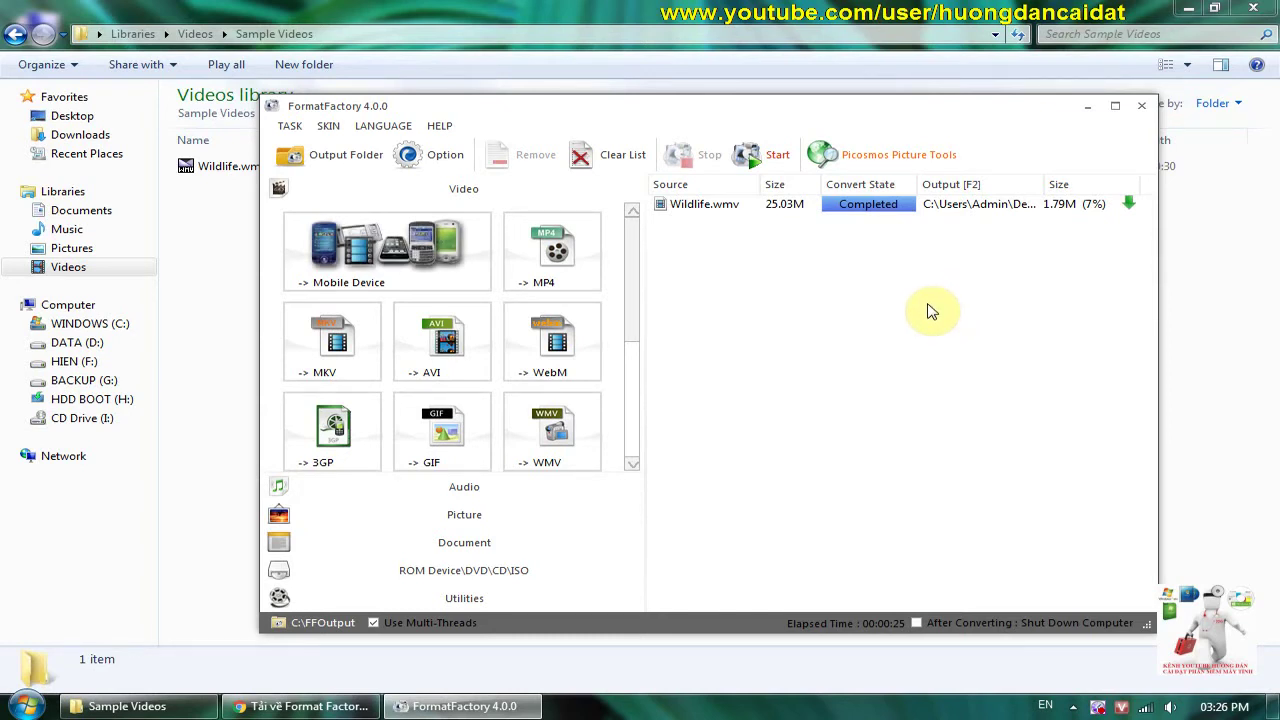
{"action": "left_click_drag", "start_coordinate": [630, 288], "coordinate": [654, 274]}
{"action": "left_click", "coordinate": [1197, 8]}
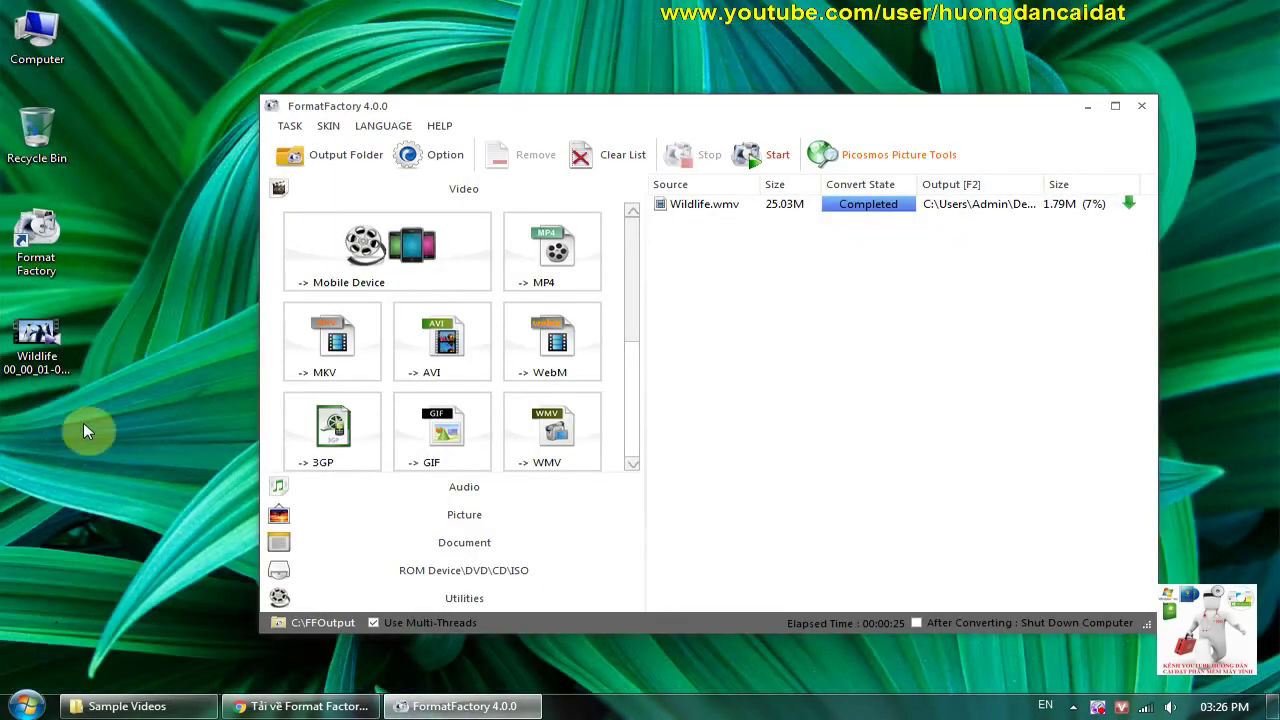
{"action": "double_click", "coordinate": [36, 340]}
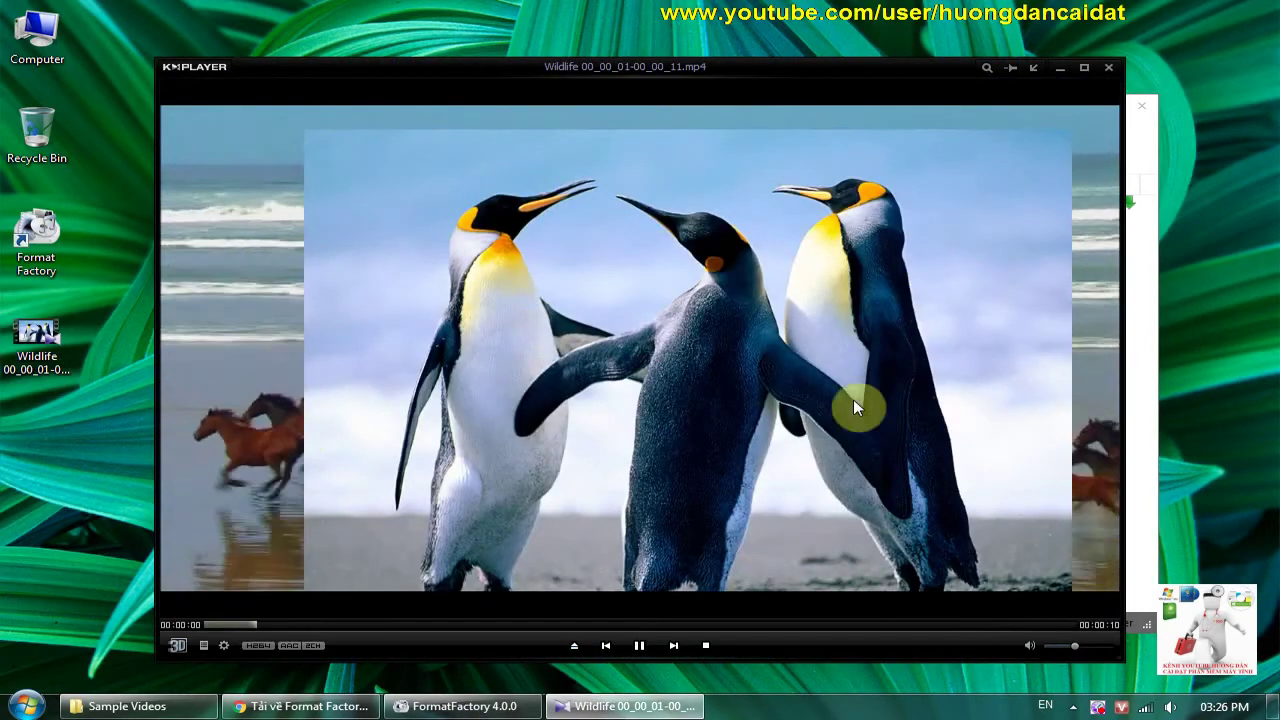
{"action": "left_click", "coordinate": [1107, 66]}
Return to Format Factory and look through the available Audio output formats
{"action": "left_click", "coordinate": [297, 706]}
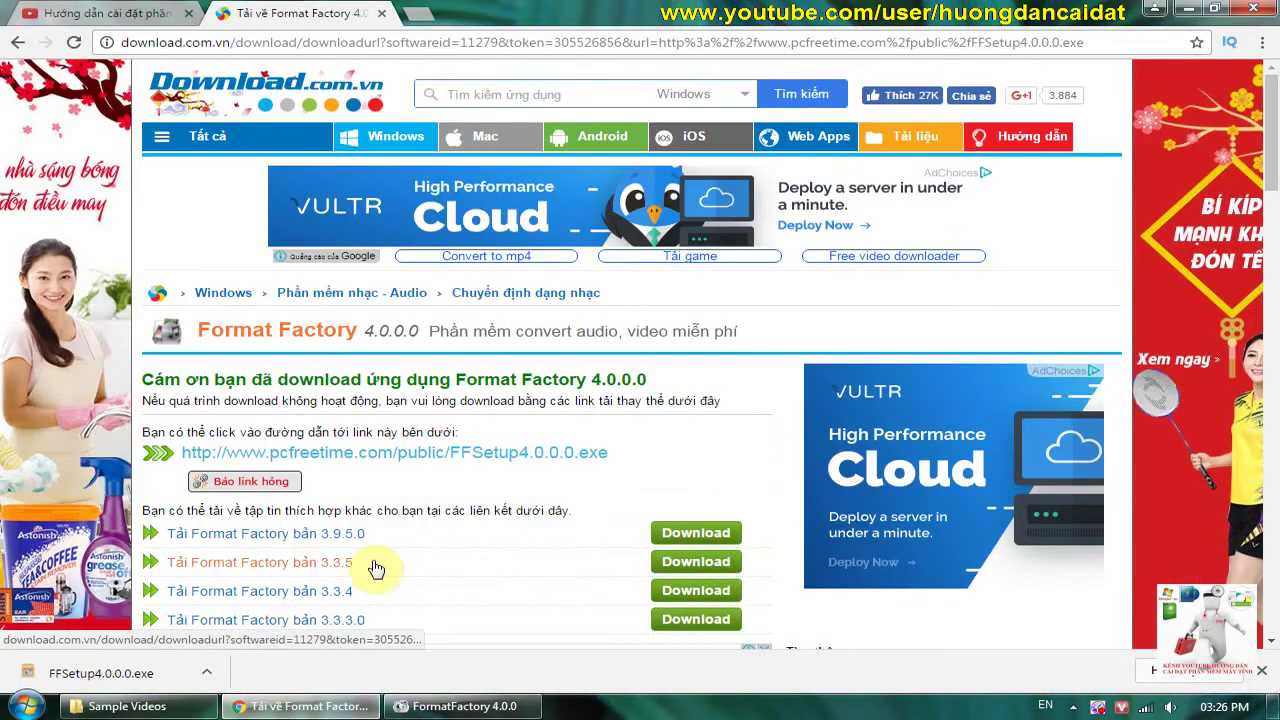
{"action": "left_click", "coordinate": [460, 706]}
{"action": "mouse_move", "coordinate": [628, 294]}
{"action": "left_mouse_down"}
{"action": "mouse_move", "coordinate": [640, 349]}
{"action": "mouse_move", "coordinate": [634, 294]}
{"action": "left_mouse_up"}
{"action": "left_click", "coordinate": [434, 486]}
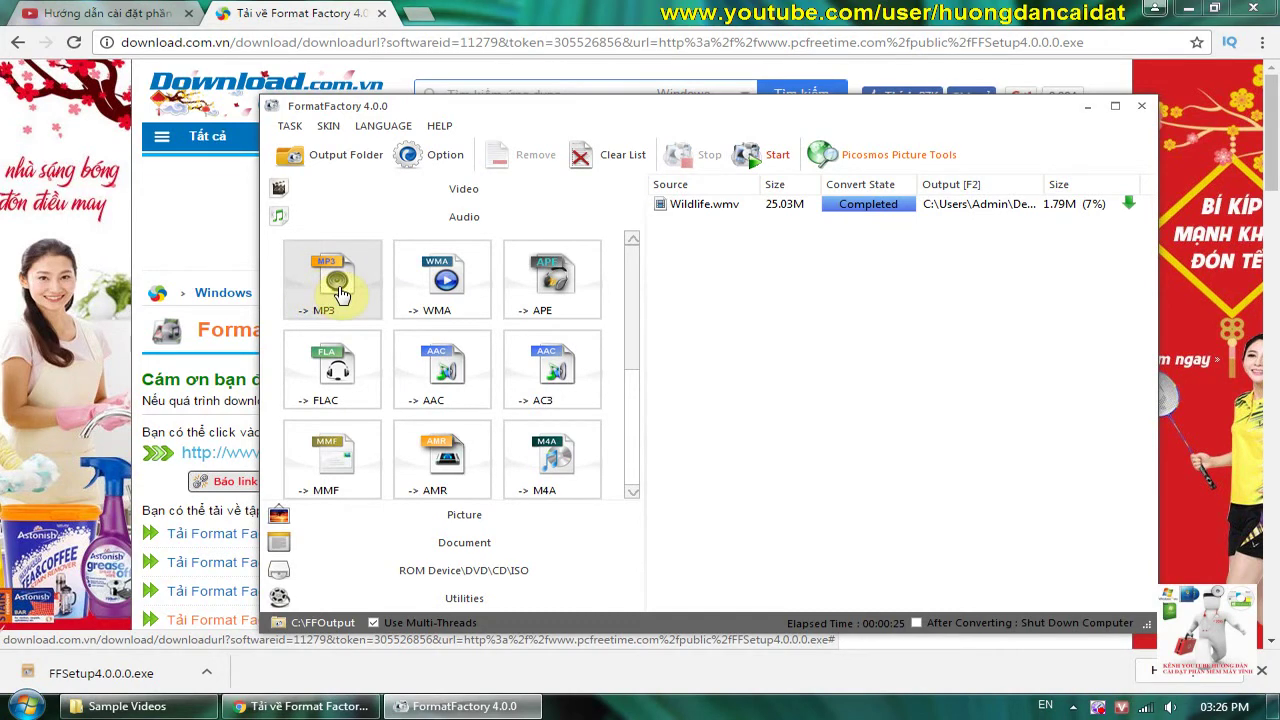
{"action": "left_click_drag", "start_coordinate": [631, 323], "coordinate": [631, 286]}
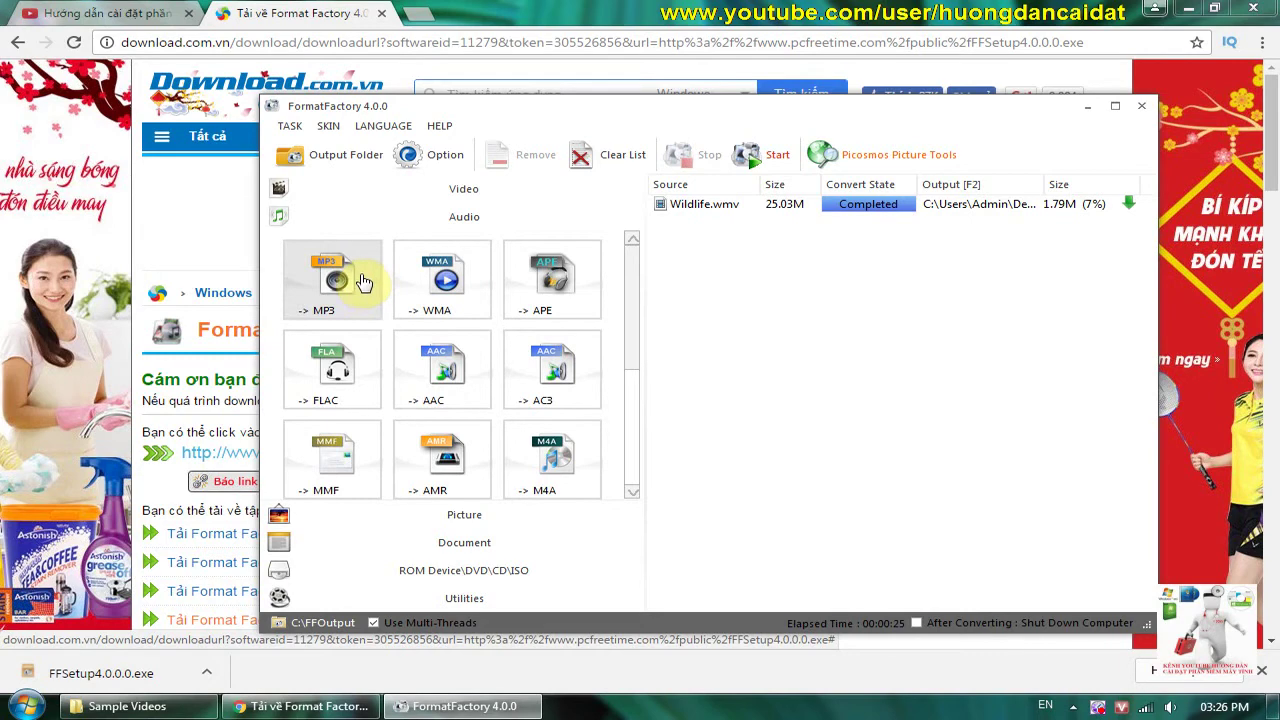
{"action": "left_click_drag", "start_coordinate": [634, 343], "coordinate": [640, 483]}
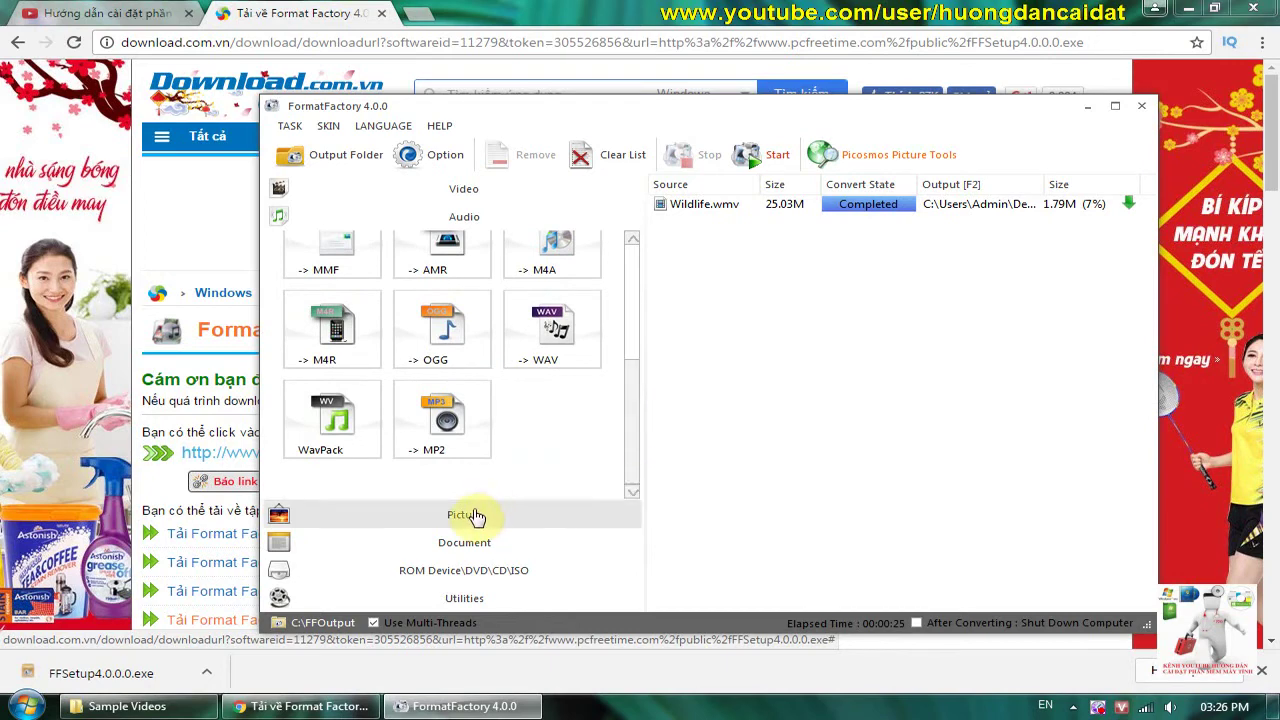
{"action": "left_click", "coordinate": [630, 436]}
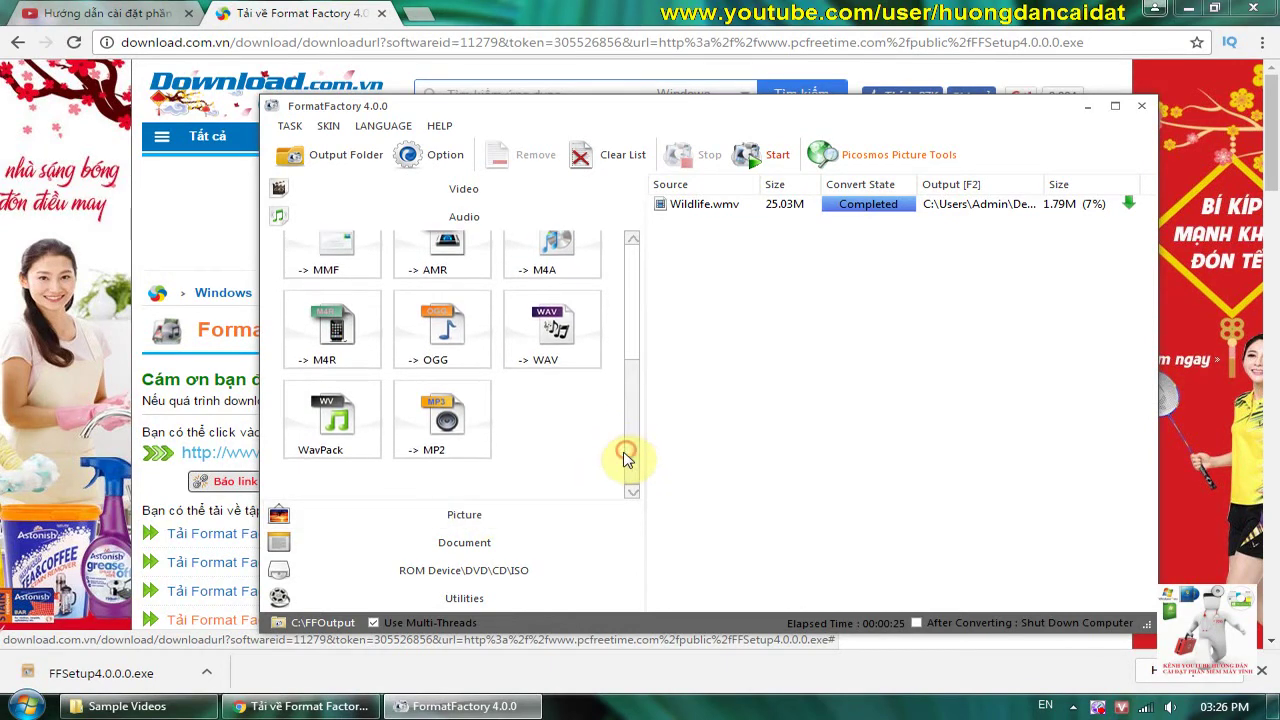
Look through the Picture, Document, ROM Device\DVD\CD\ISO and Utilities categories, and return to the Video formats
{"action": "left_click", "coordinate": [476, 519]}
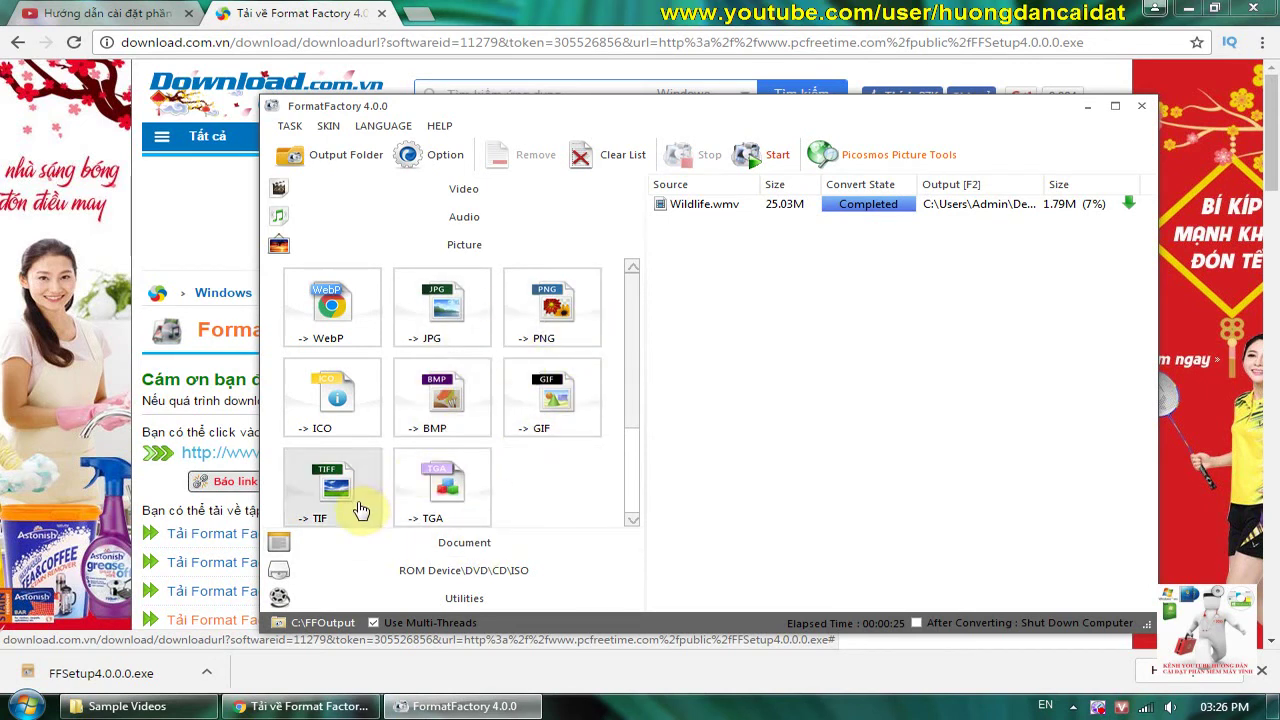
{"action": "left_click", "coordinate": [431, 545]}
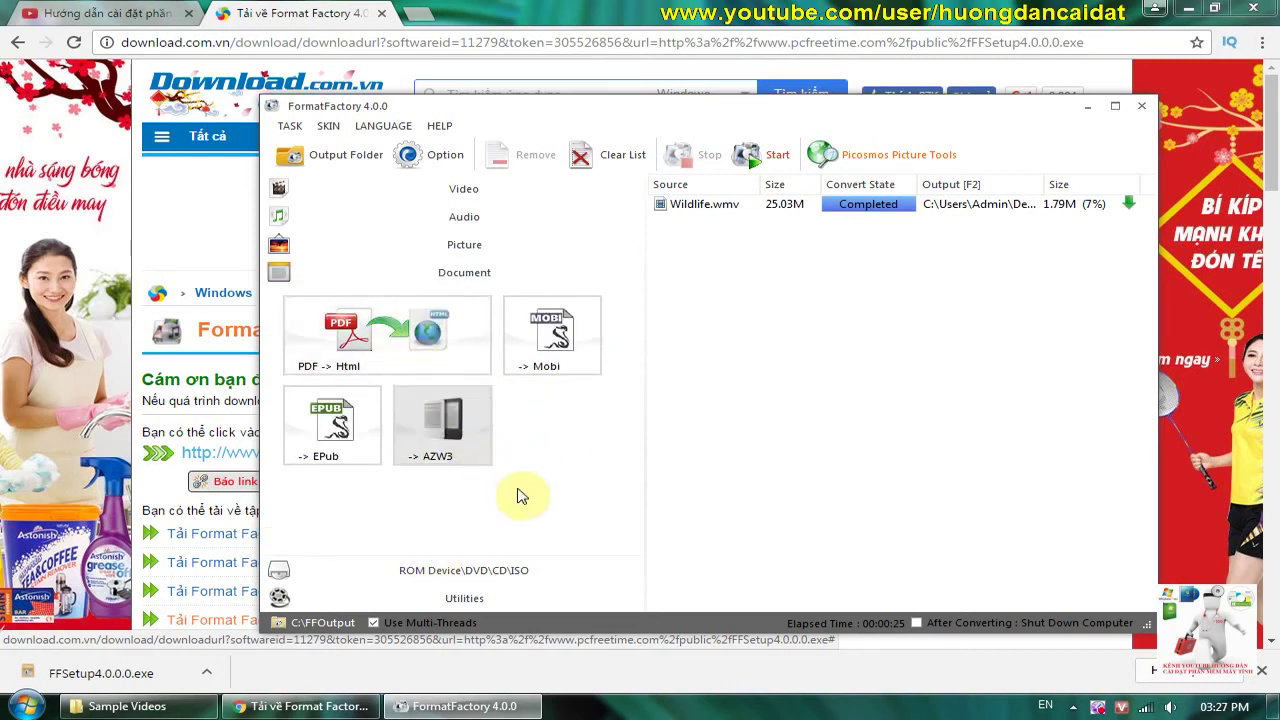
{"action": "left_click", "coordinate": [421, 570]}
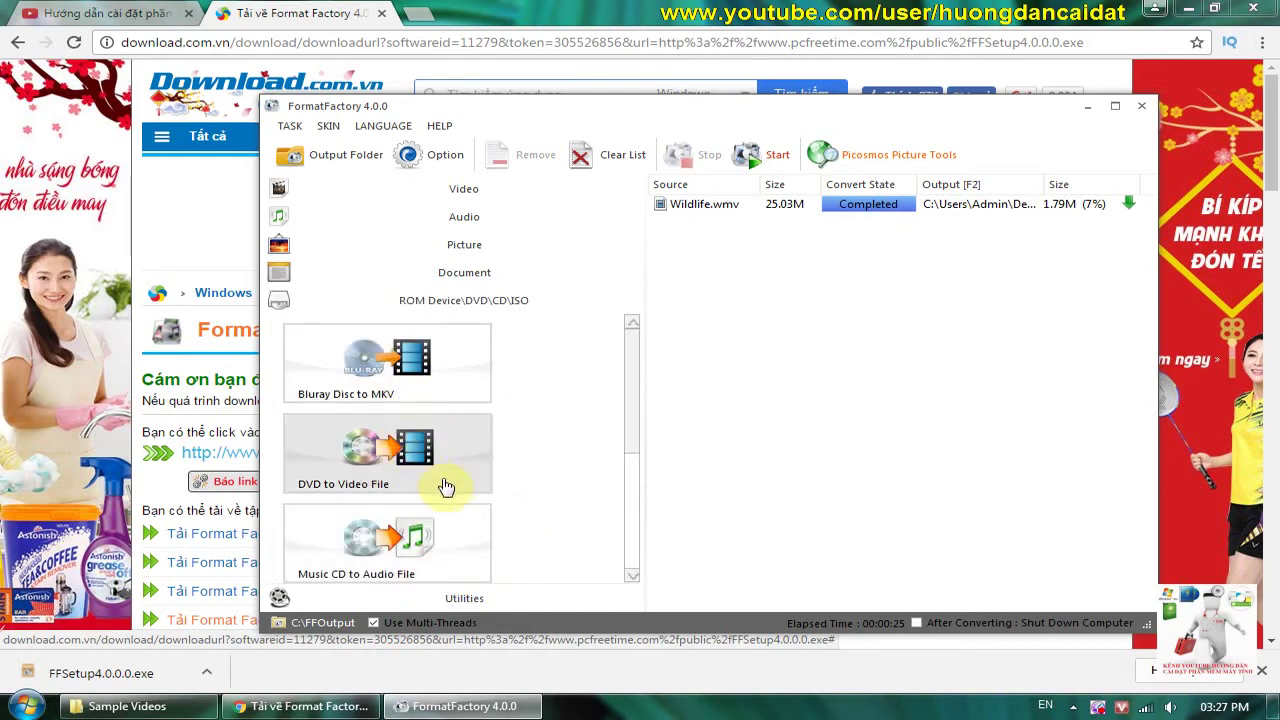
{"action": "left_click_drag", "start_coordinate": [629, 400], "coordinate": [620, 530]}
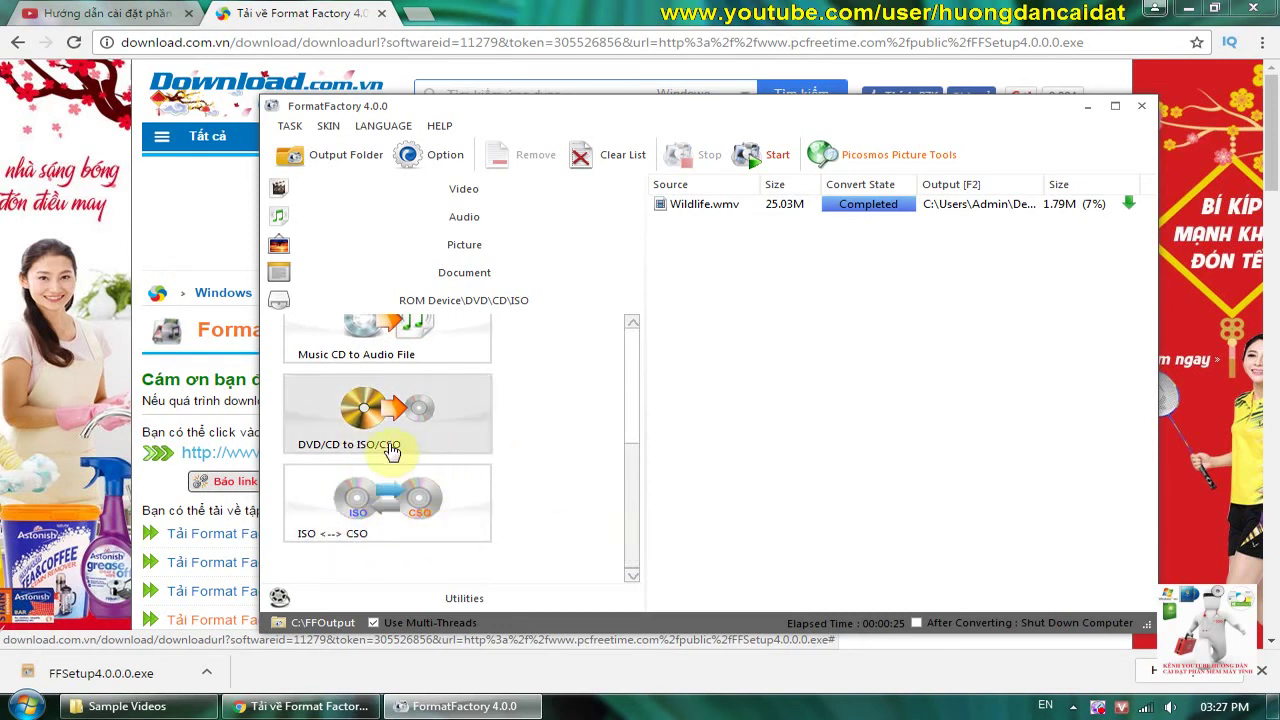
{"action": "left_click", "coordinate": [423, 602]}
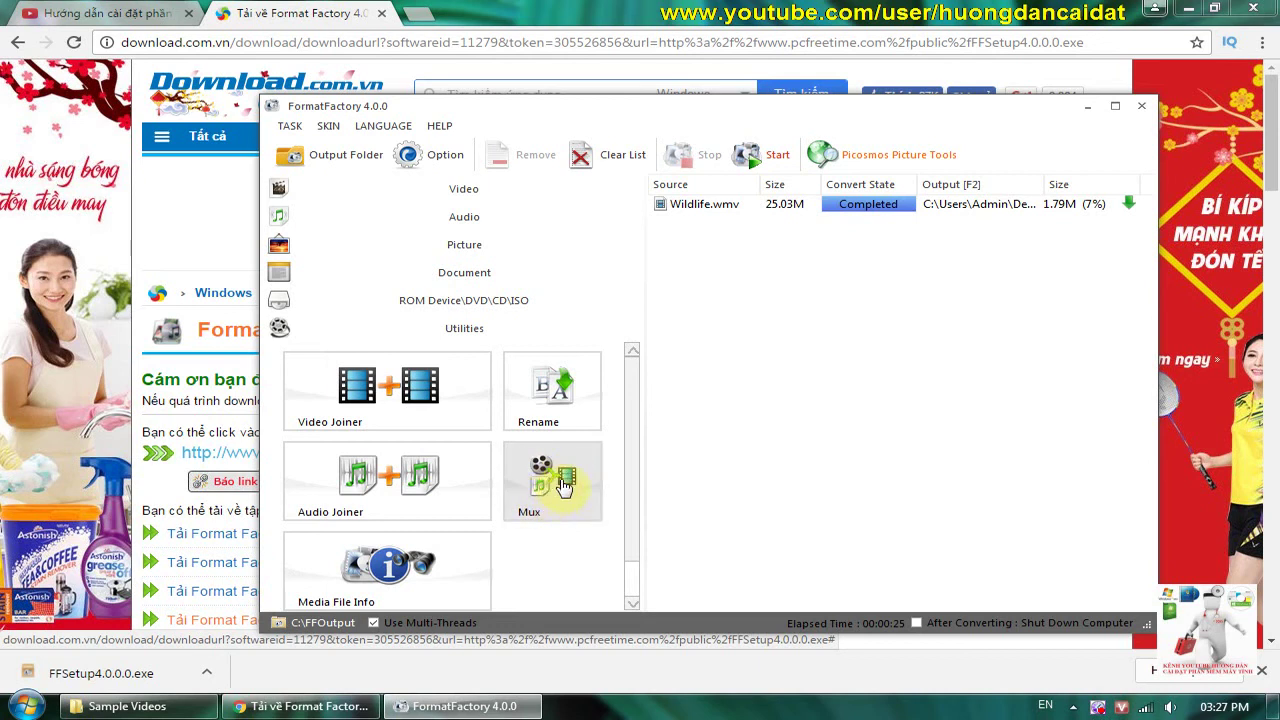
{"action": "left_click", "coordinate": [627, 510]}
{"action": "left_click_drag", "start_coordinate": [636, 536], "coordinate": [638, 459]}
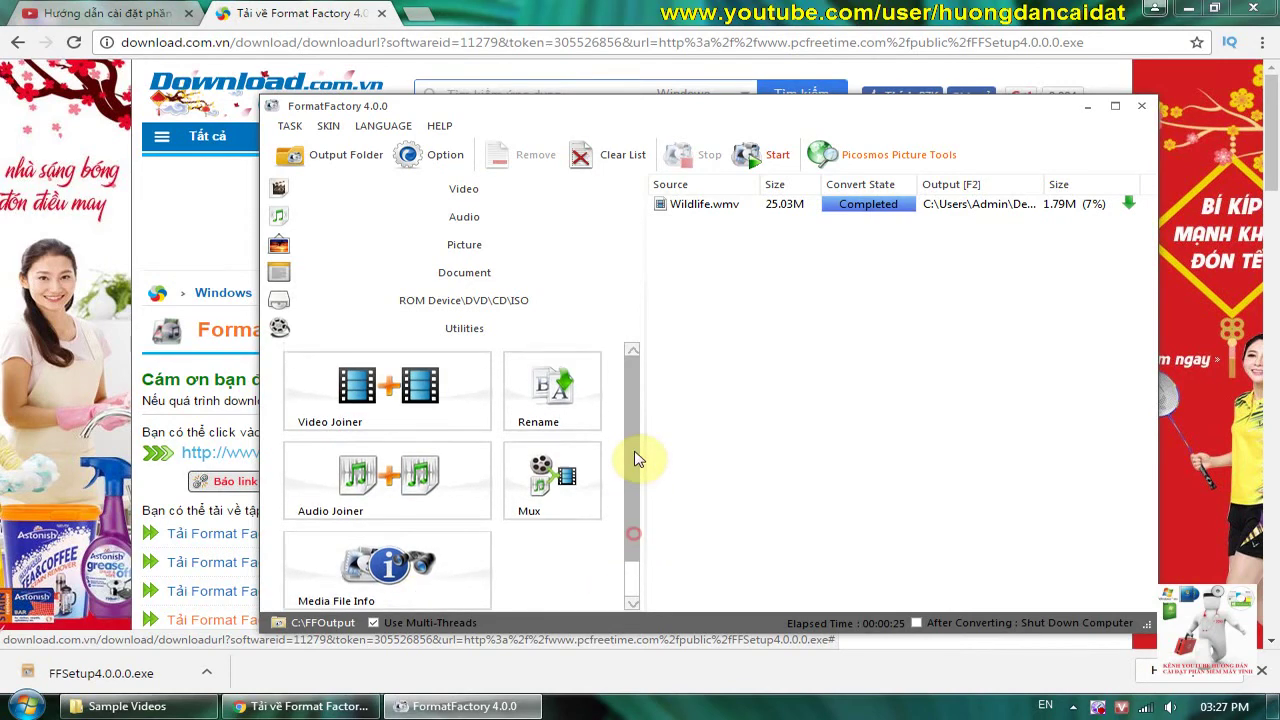
{"action": "left_click", "coordinate": [476, 190]}
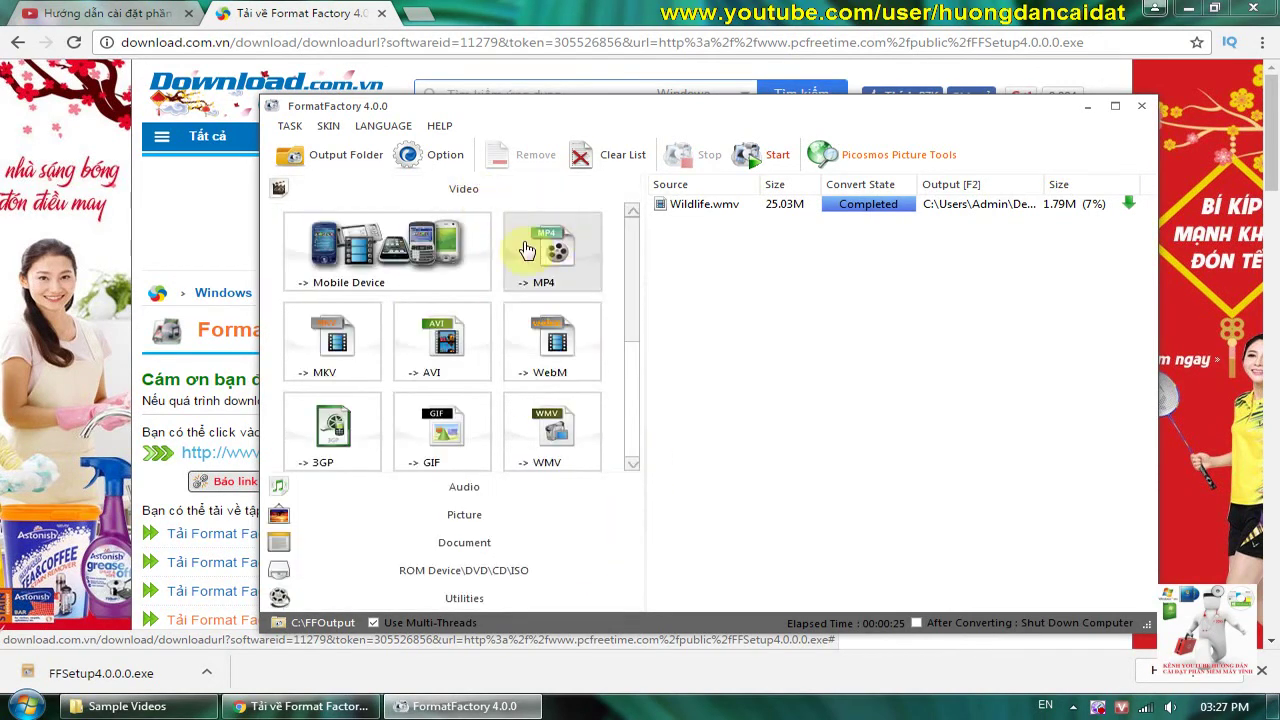
Change the interface language to Vietnamese from the list of additional languages
{"action": "left_click", "coordinate": [437, 125]}
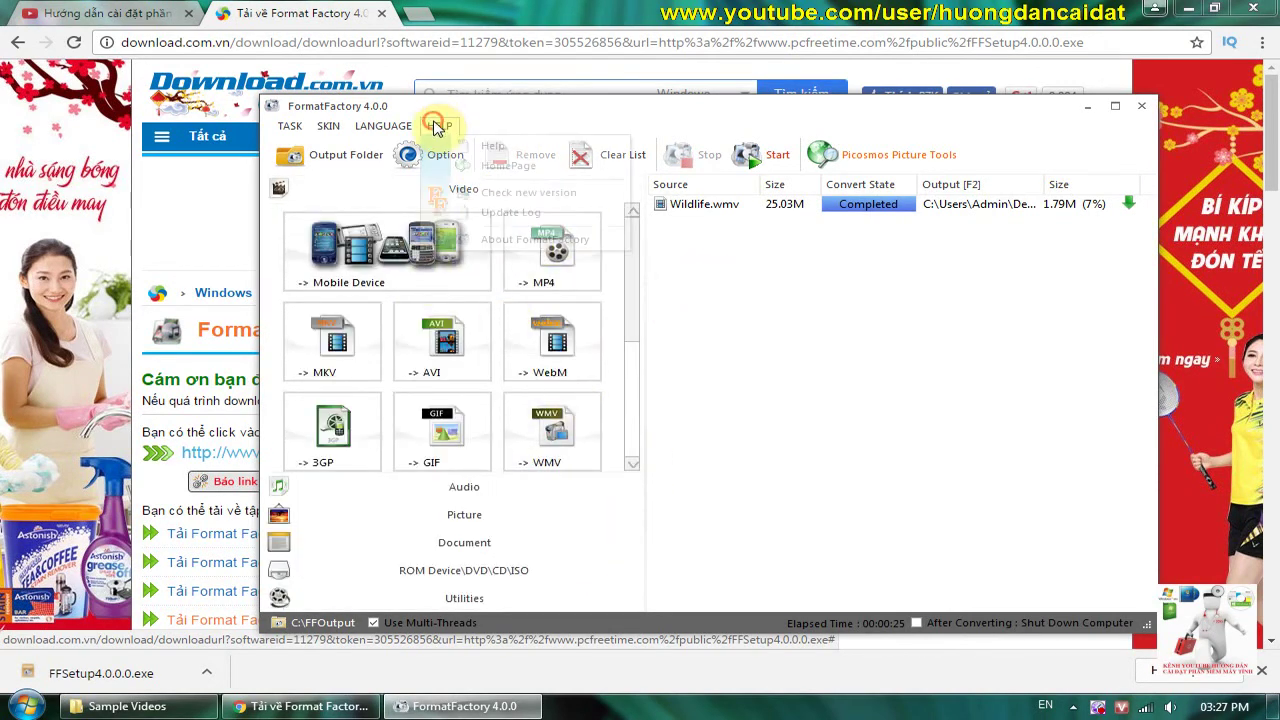
{"action": "mouse_move", "coordinate": [388, 127]}
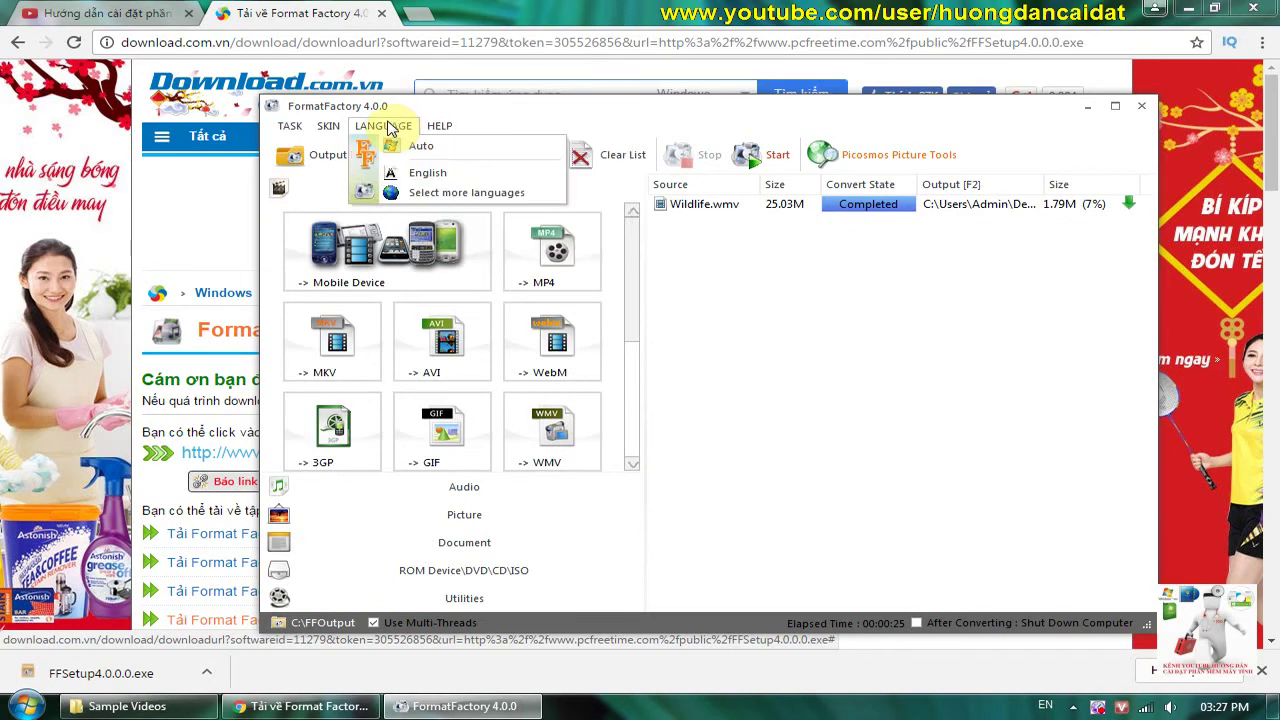
{"action": "left_click", "coordinate": [436, 194]}
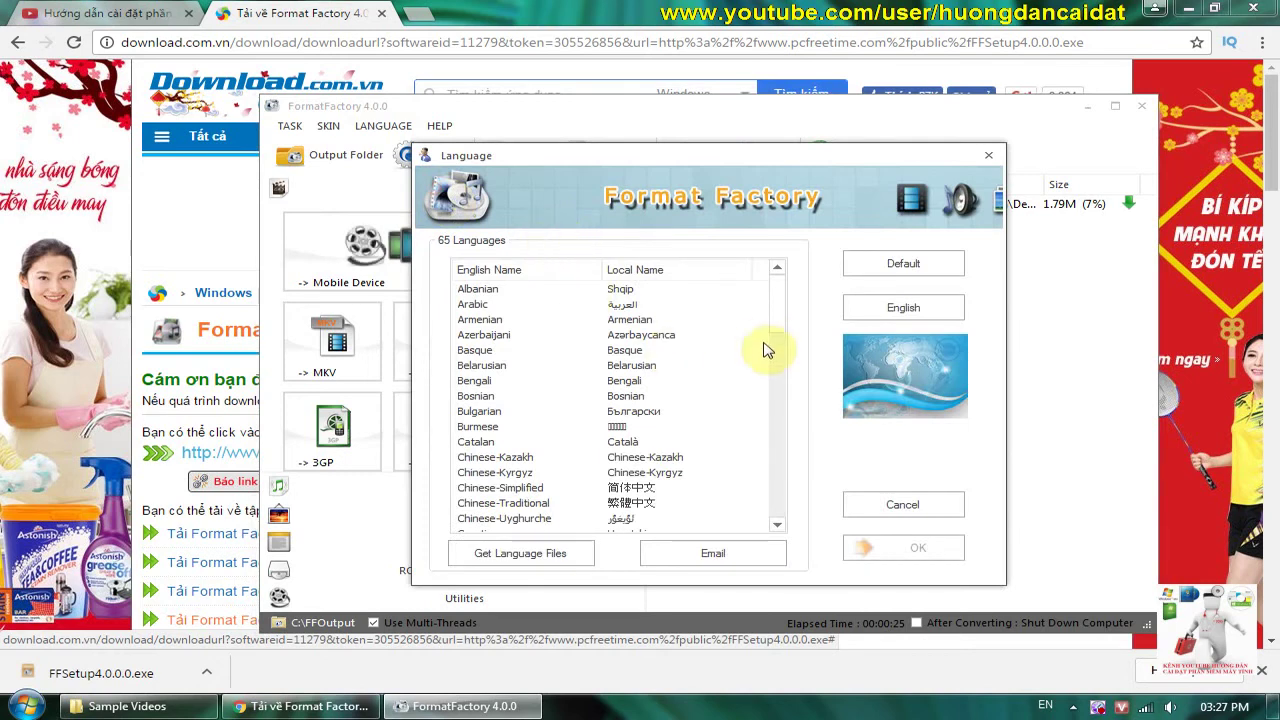
{"action": "left_click_drag", "start_coordinate": [786, 309], "coordinate": [790, 516]}
{"action": "left_click", "coordinate": [635, 503]}
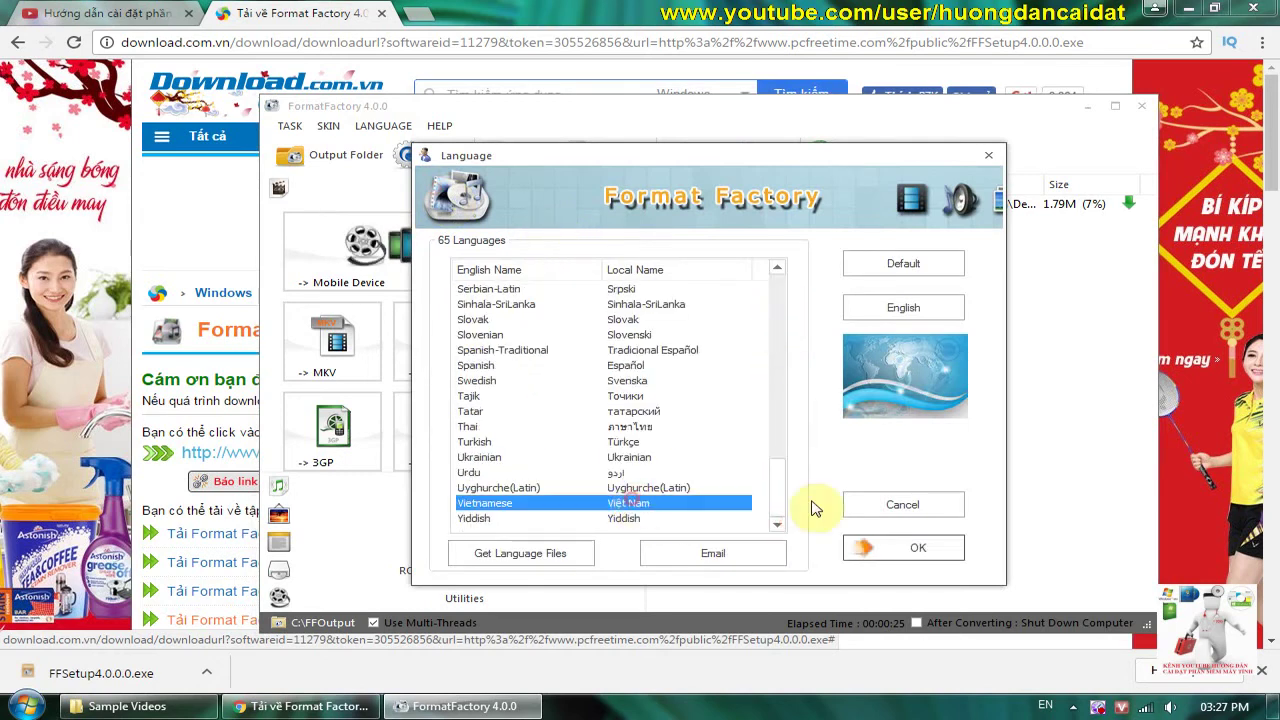
{"action": "left_click", "coordinate": [918, 552]}
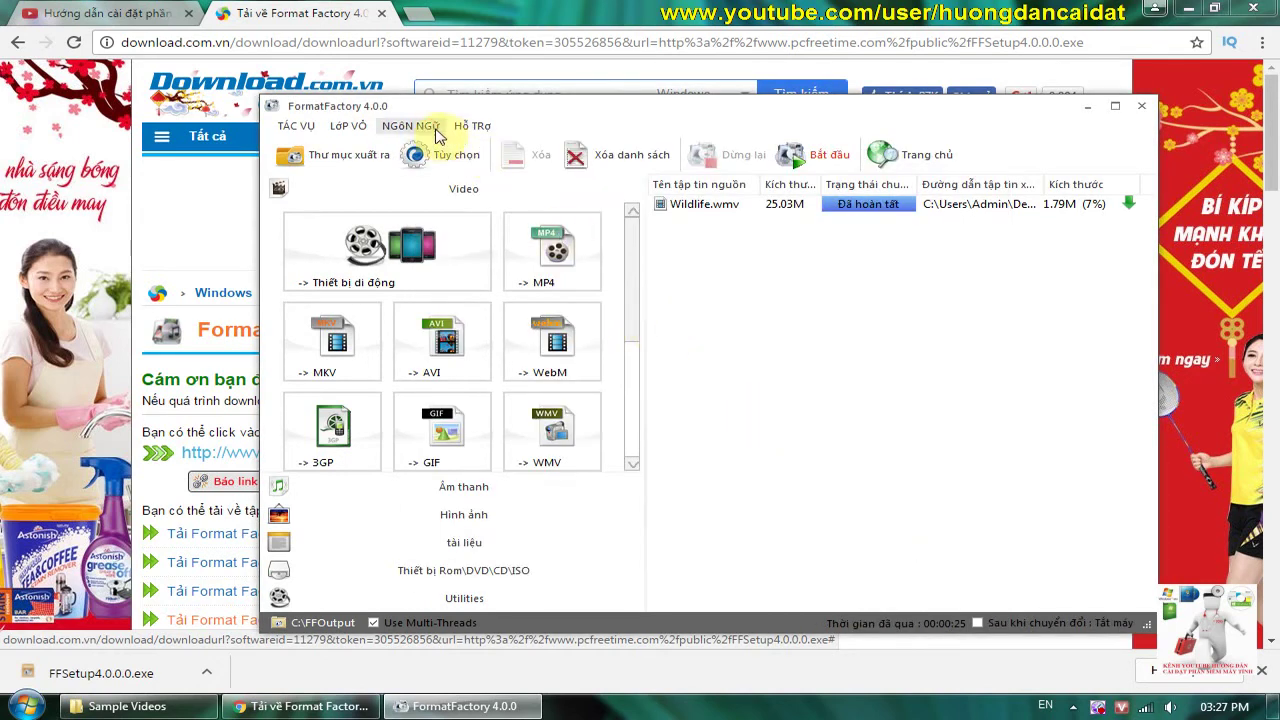
{"action": "left_click", "coordinate": [412, 126]}
{"action": "mouse_move", "coordinate": [450, 133]}
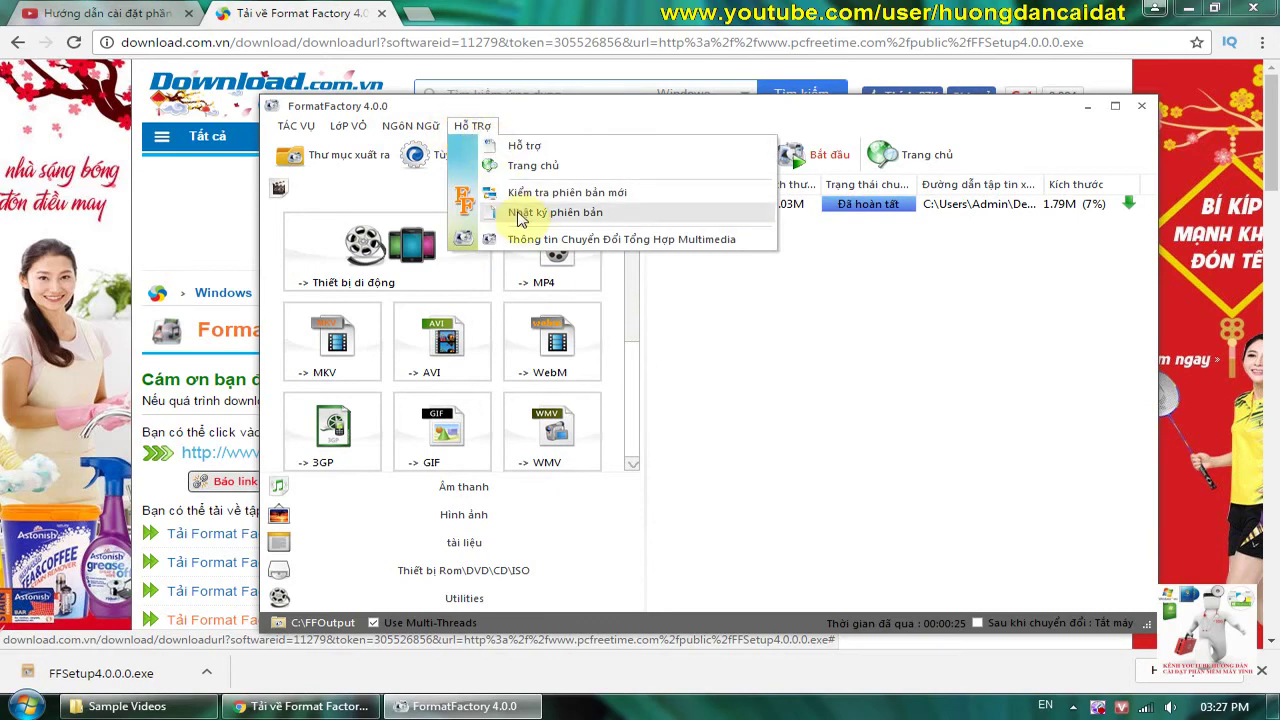
{"action": "mouse_move", "coordinate": [355, 127]}
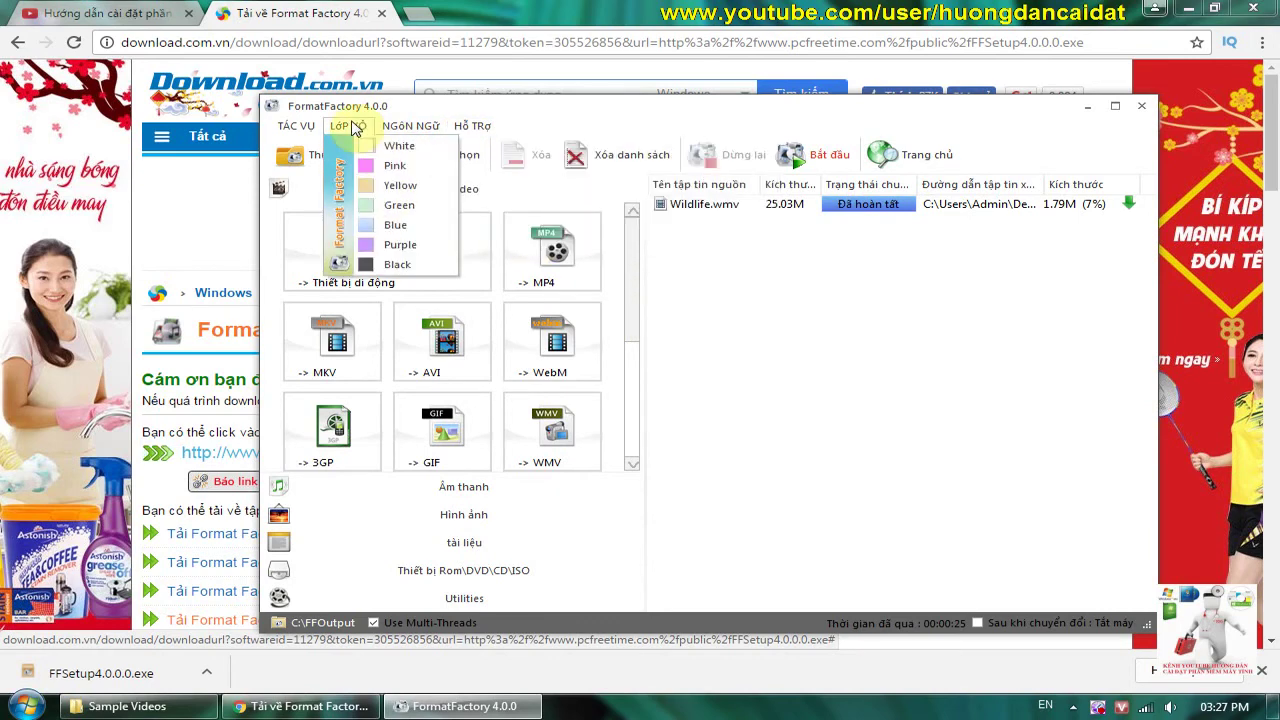
Try the Pink interface skin and change the skin to Green
{"action": "left_click", "coordinate": [397, 165]}
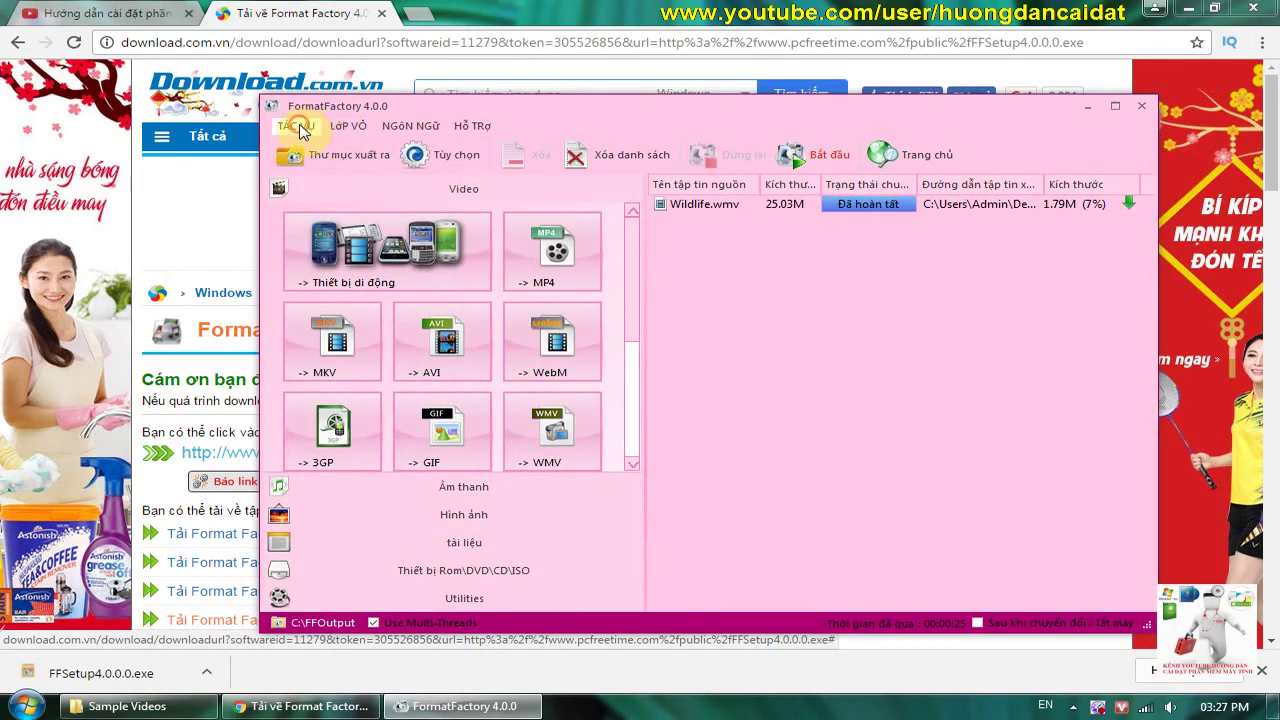
{"action": "left_click", "coordinate": [348, 126]}
{"action": "left_click", "coordinate": [397, 203]}
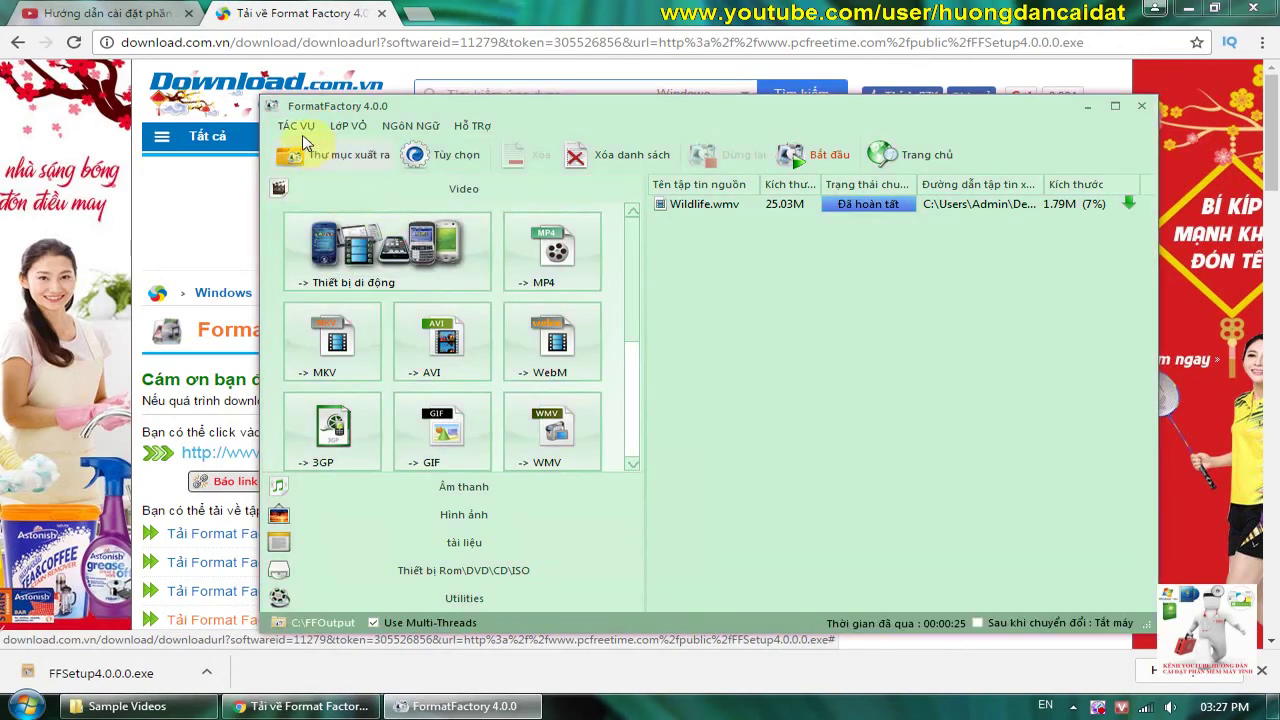
Look over the task commands and the Video formats, and clear the whole conversion list
{"action": "left_click", "coordinate": [298, 130]}
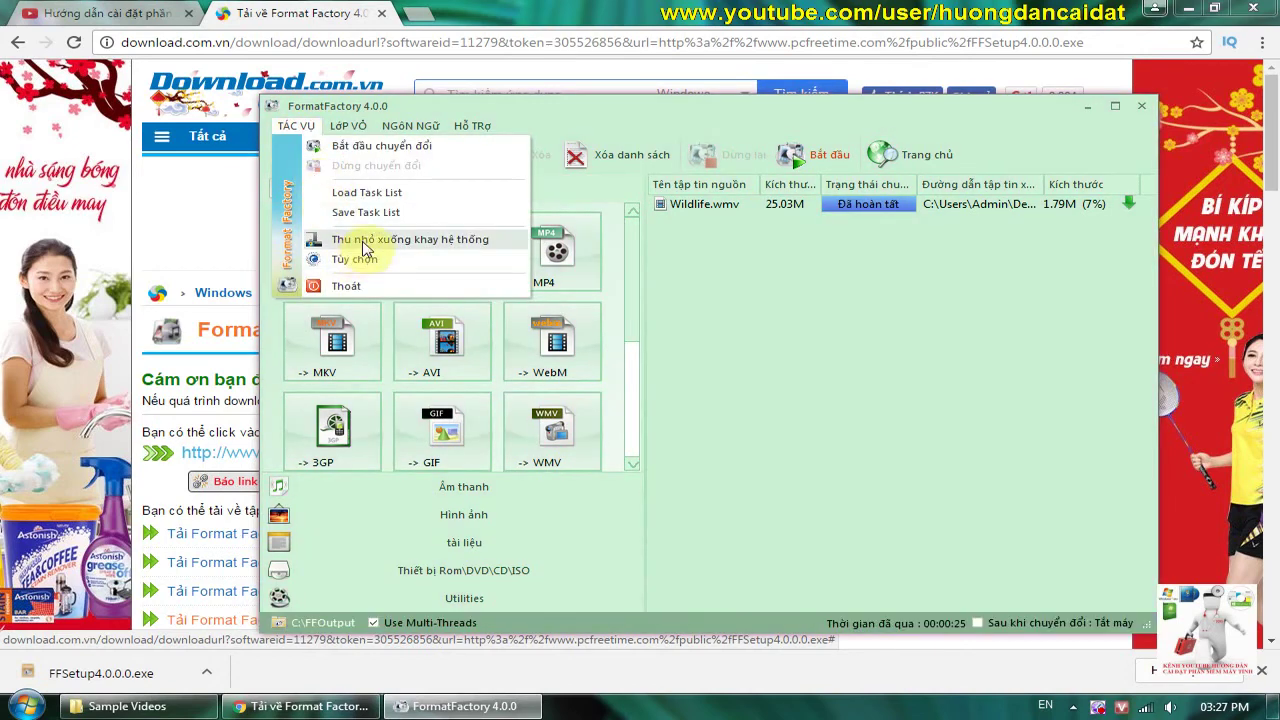
{"action": "left_click", "coordinate": [898, 270]}
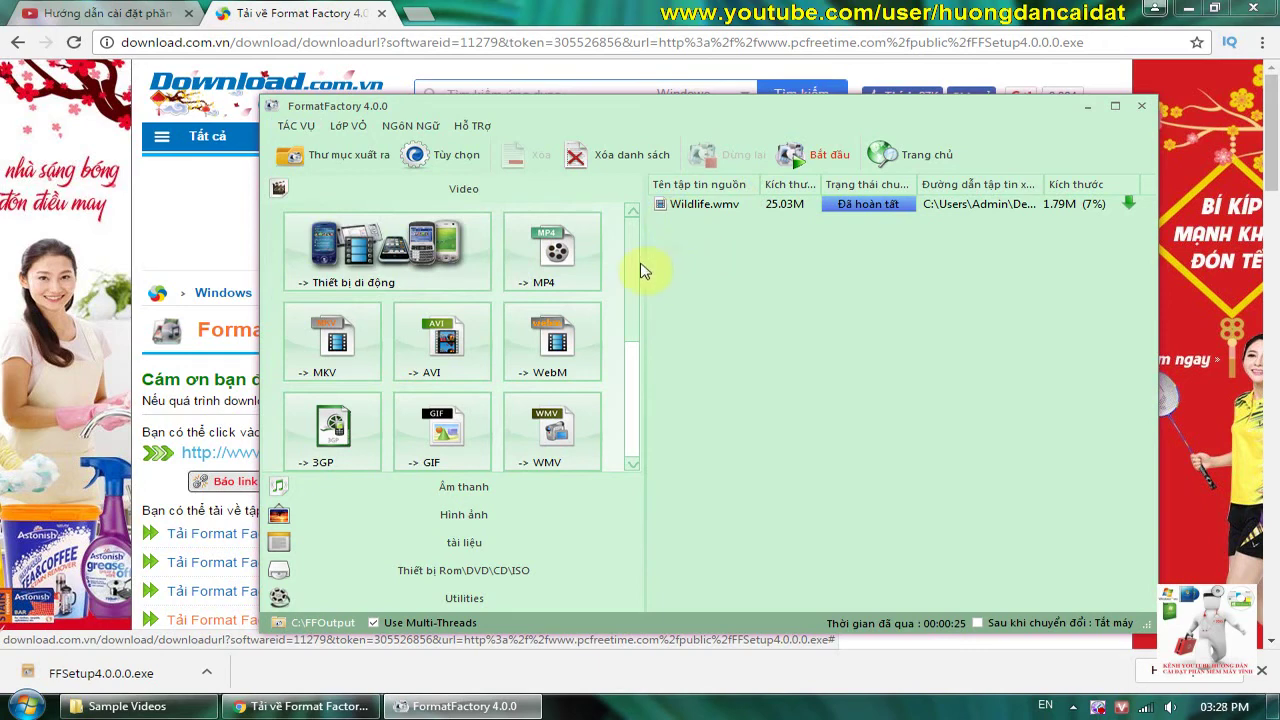
{"action": "scroll", "coordinate": [634, 300], "scroll_direction": "down", "scroll_amount": 4}
{"action": "scroll", "coordinate": [623, 306], "scroll_direction": "up", "scroll_amount": 4}
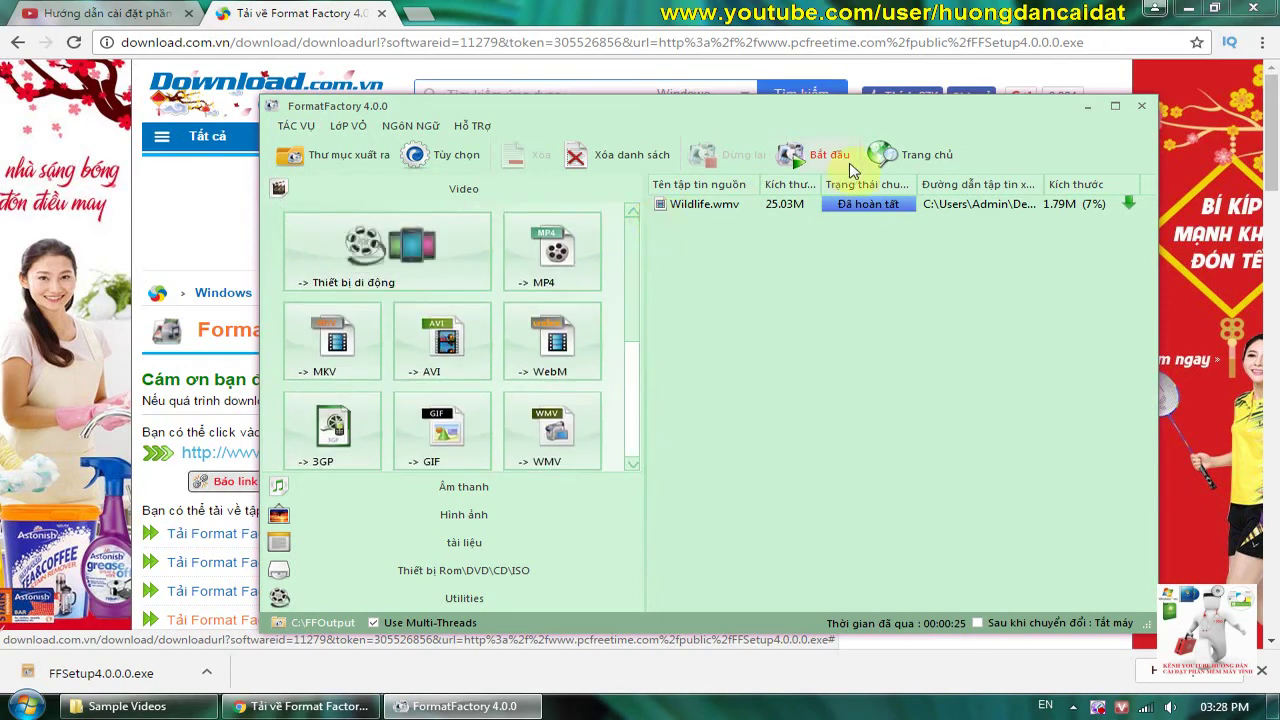
{"action": "left_click", "coordinate": [622, 157]}
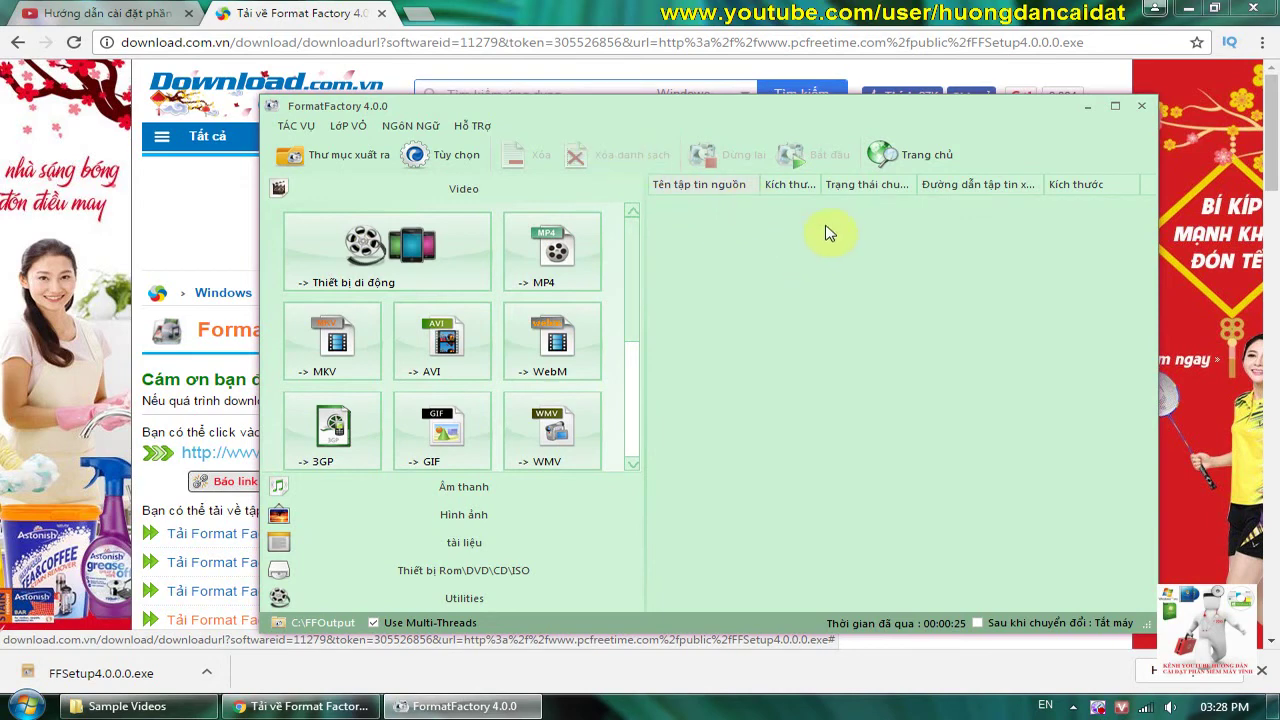
Look through the H264, picture quality and subtitle font pages of the program options, and close them without changes
{"action": "left_click", "coordinate": [455, 157]}
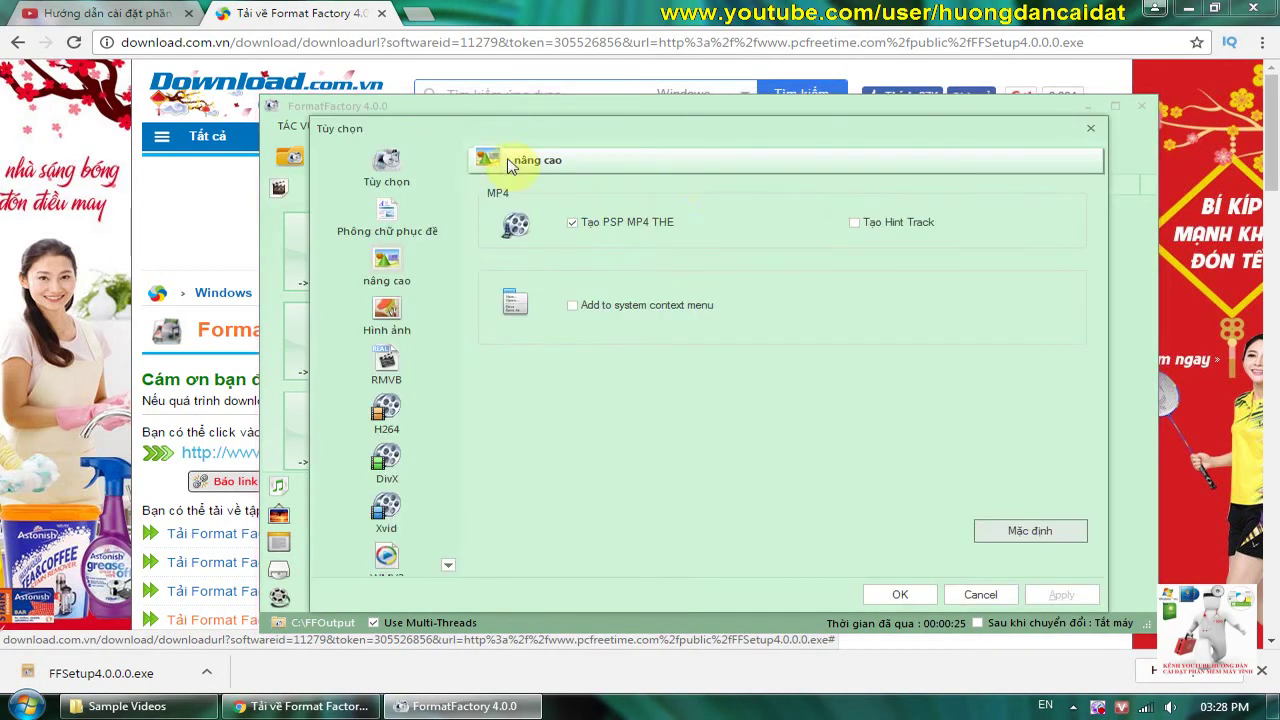
{"action": "left_click", "coordinate": [388, 420]}
{"action": "left_click", "coordinate": [387, 318]}
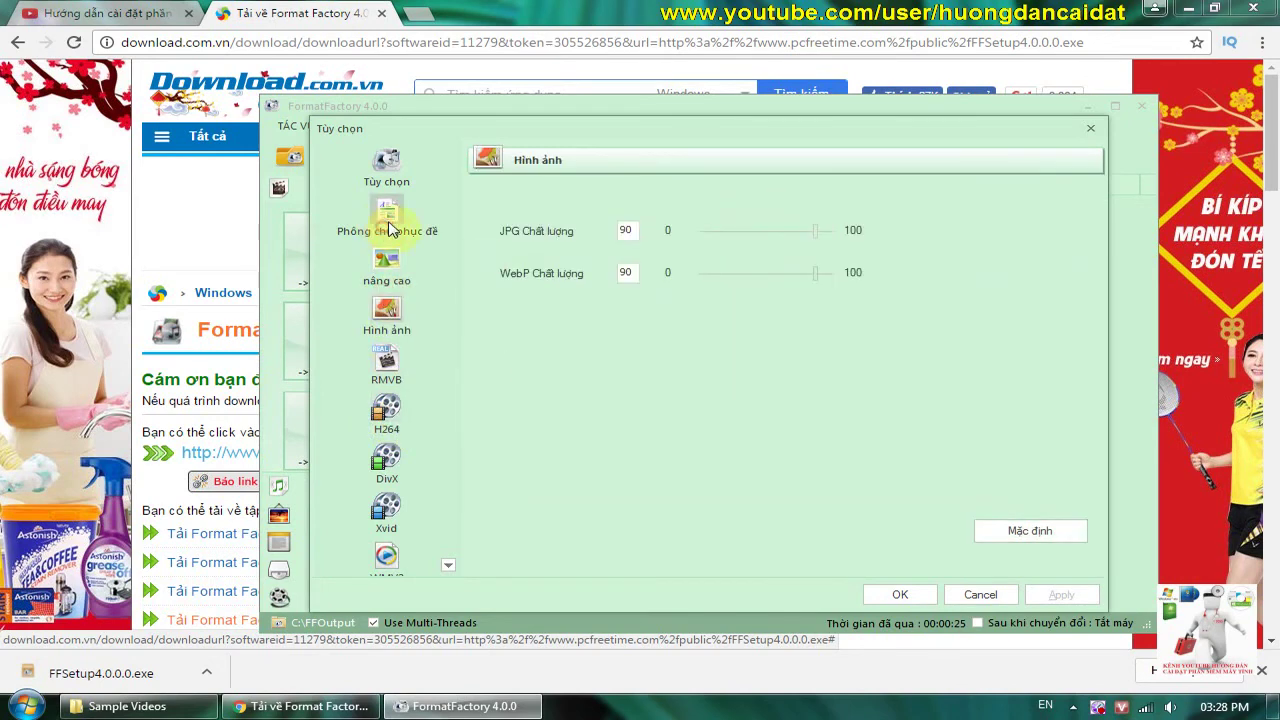
{"action": "left_click", "coordinate": [386, 225]}
{"action": "left_click", "coordinate": [1095, 130]}
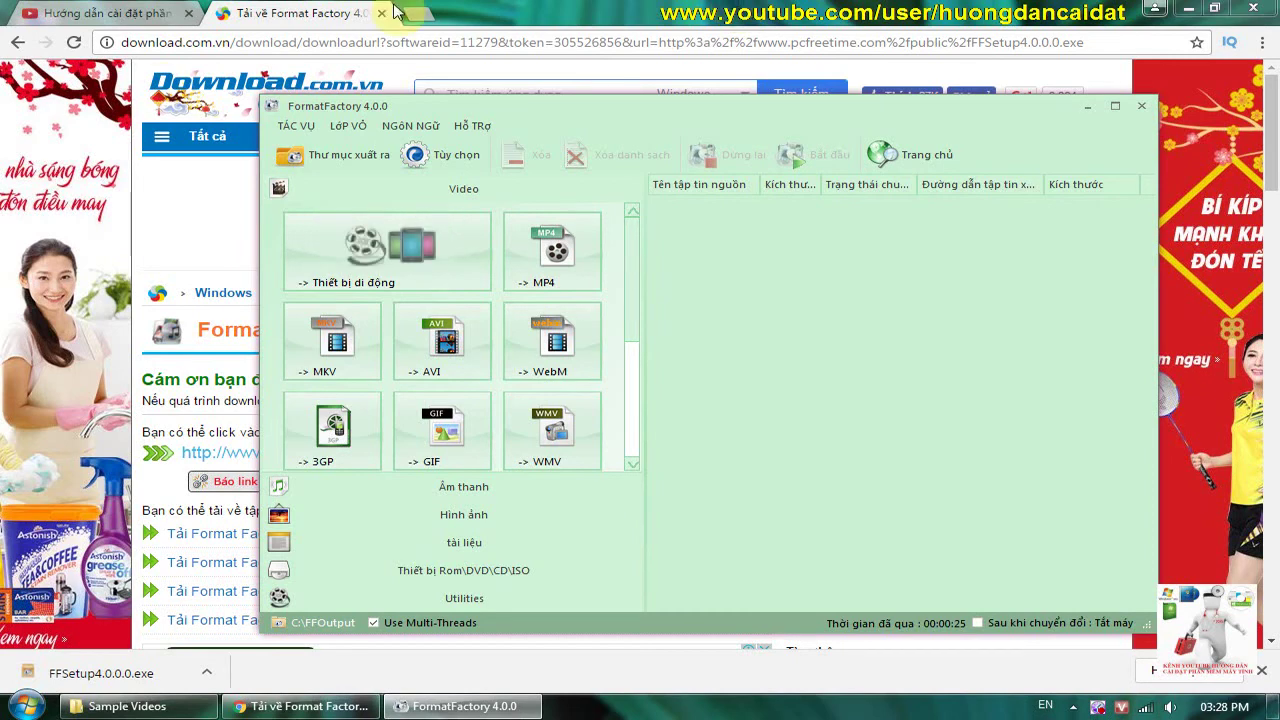
Switch to the YouTube channel page in Chrome, look through its software installation videos and return to the channel header
{"action": "left_click", "coordinate": [168, 15]}
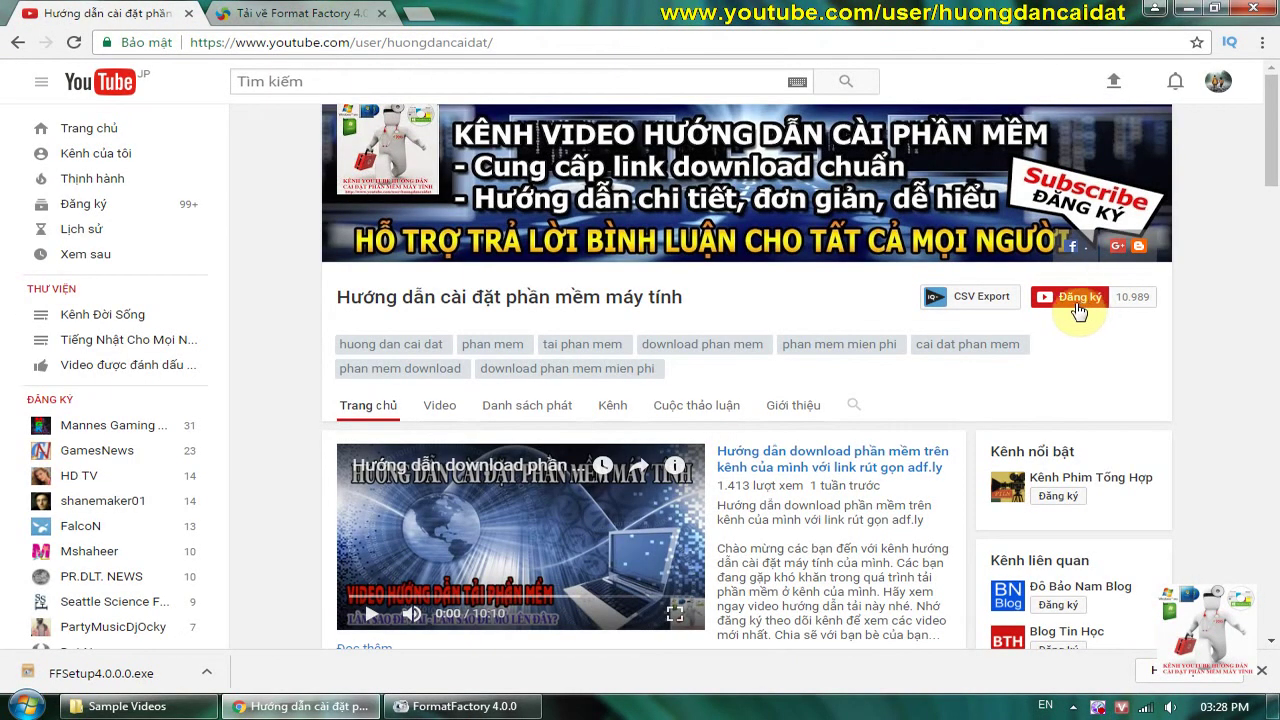
{"action": "scroll", "coordinate": [1040, 400], "scroll_direction": "down", "scroll_amount": 3}
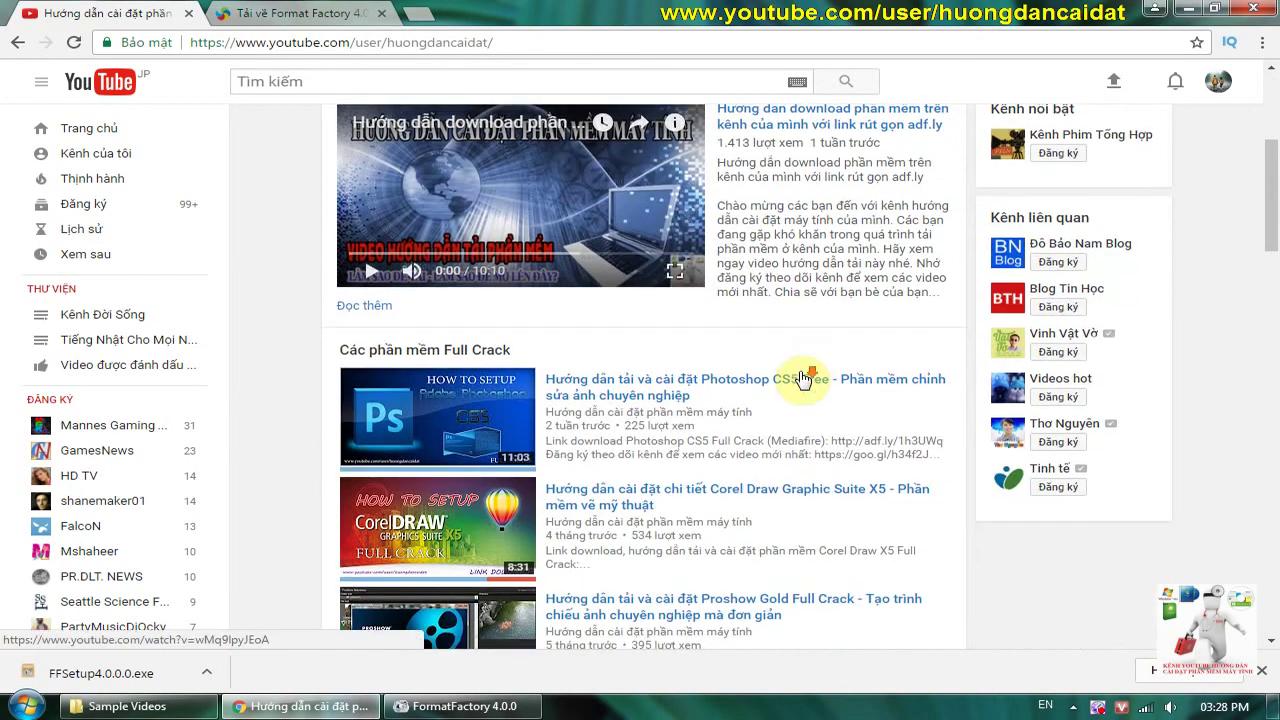
{"action": "scroll", "coordinate": [805, 380], "scroll_direction": "down", "scroll_amount": 2}
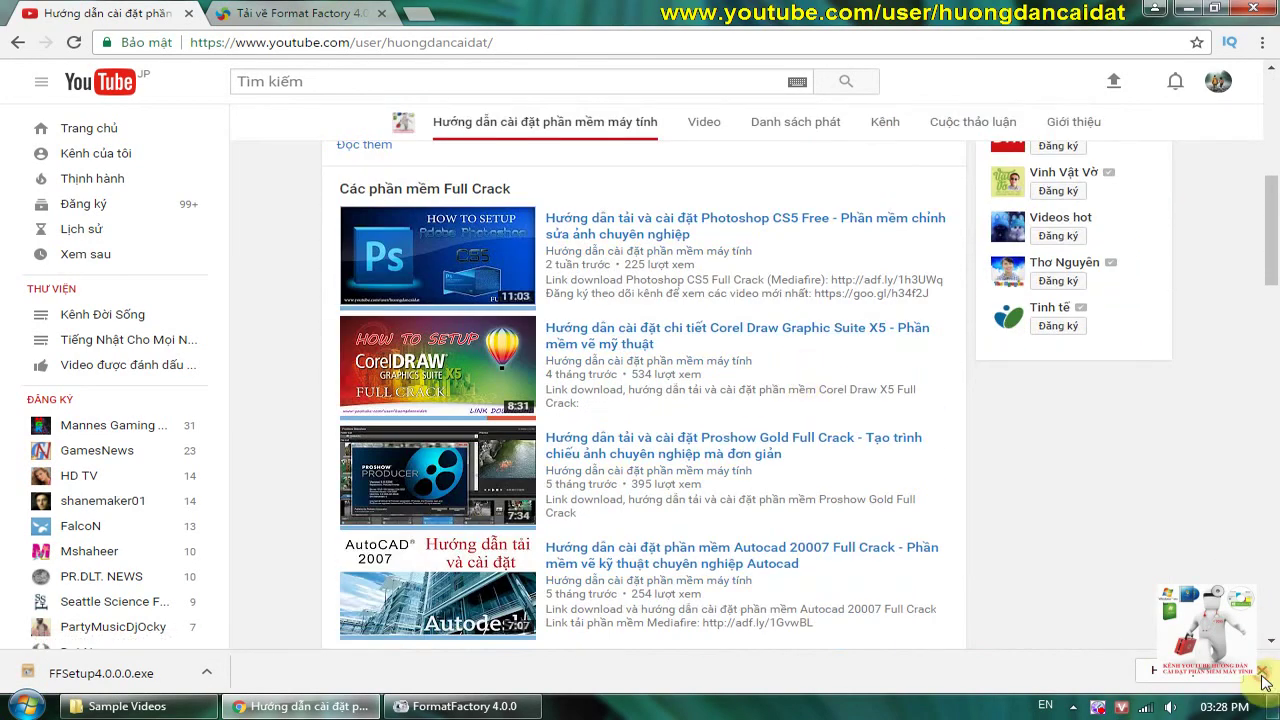
{"action": "scroll", "coordinate": [1180, 465], "scroll_direction": "up", "scroll_amount": 5}
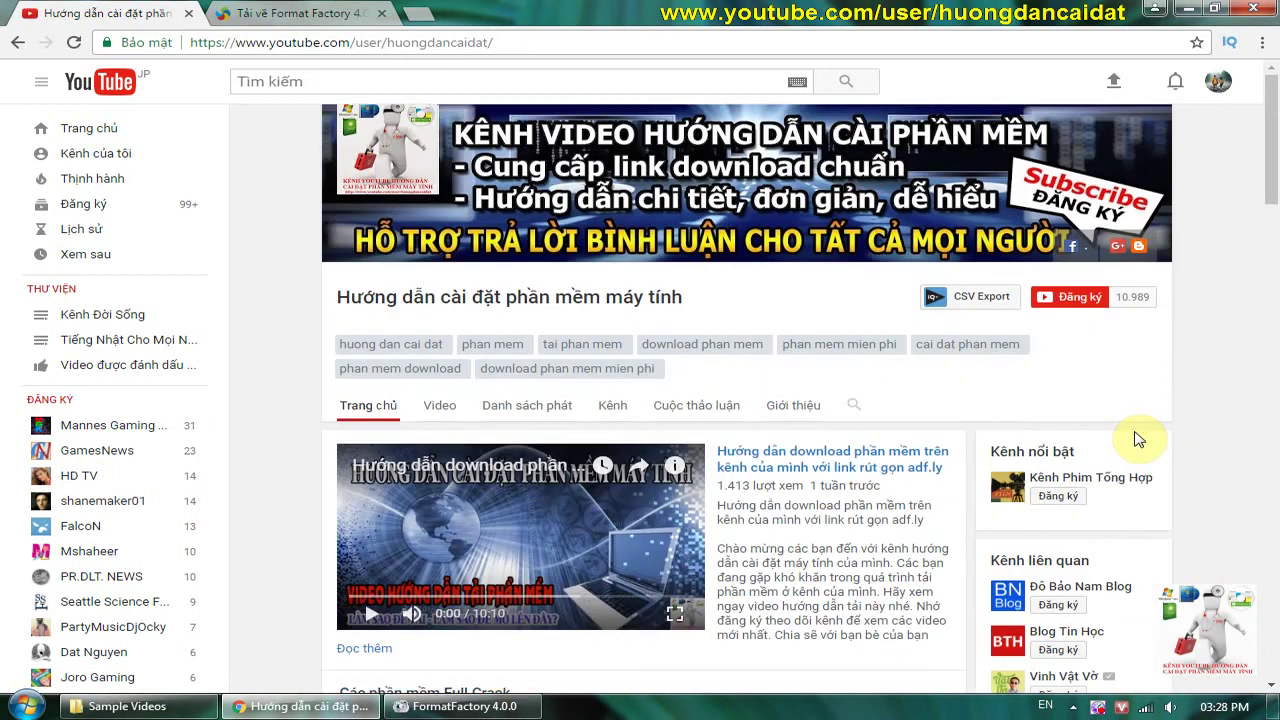